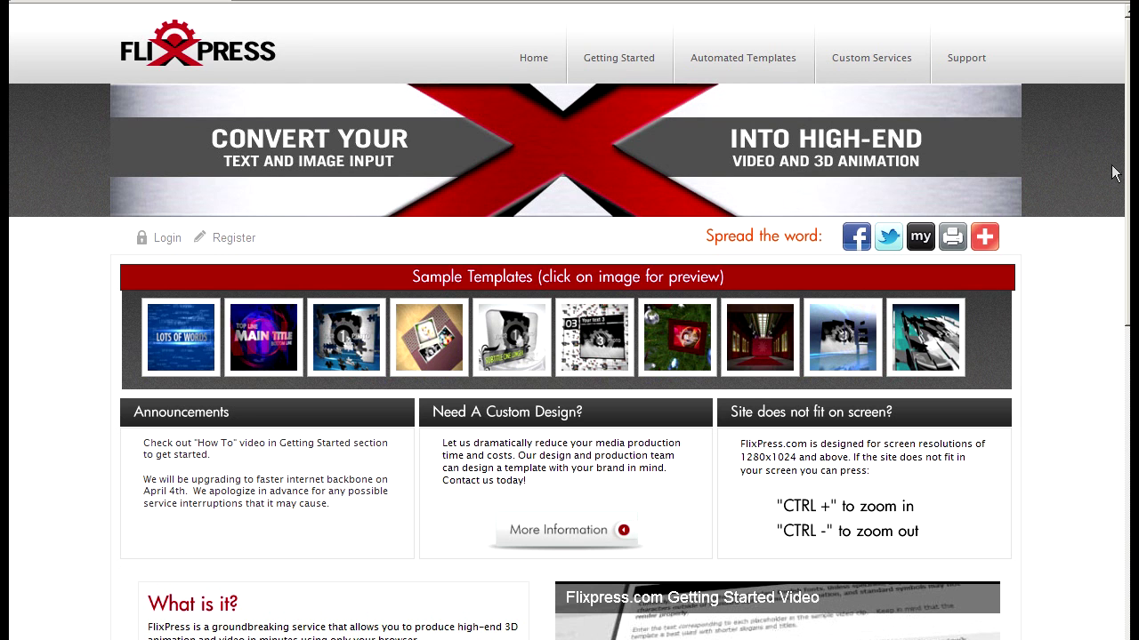
# Preview the Lots of Text and World Intro sample templates
pyautogui.scroll(-2, 569, 355)
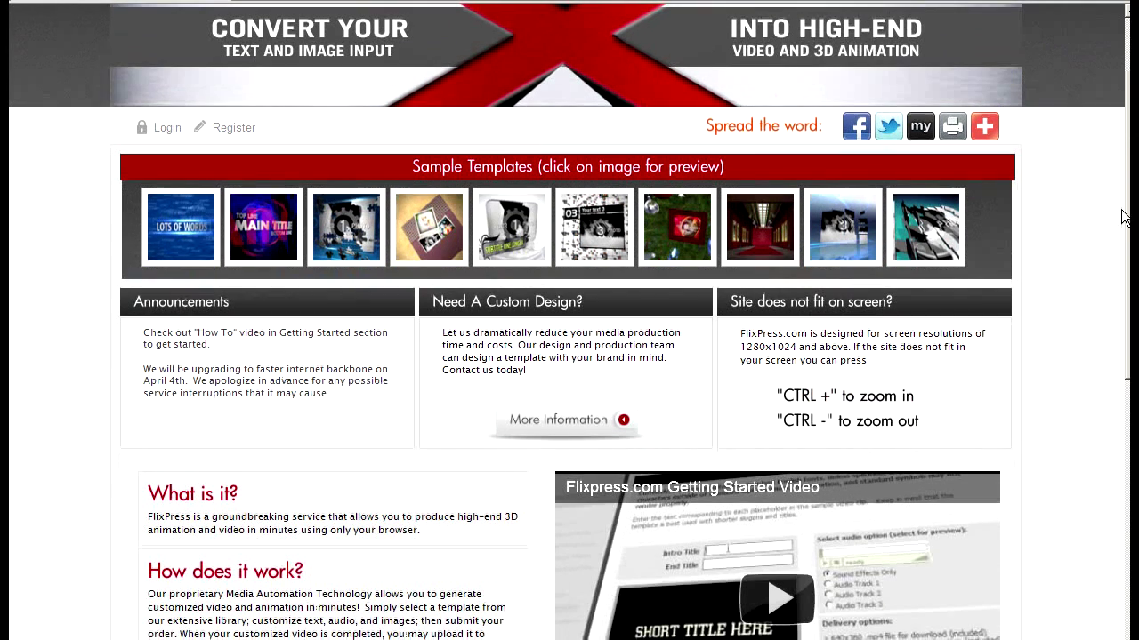
pyautogui.click(188, 233)
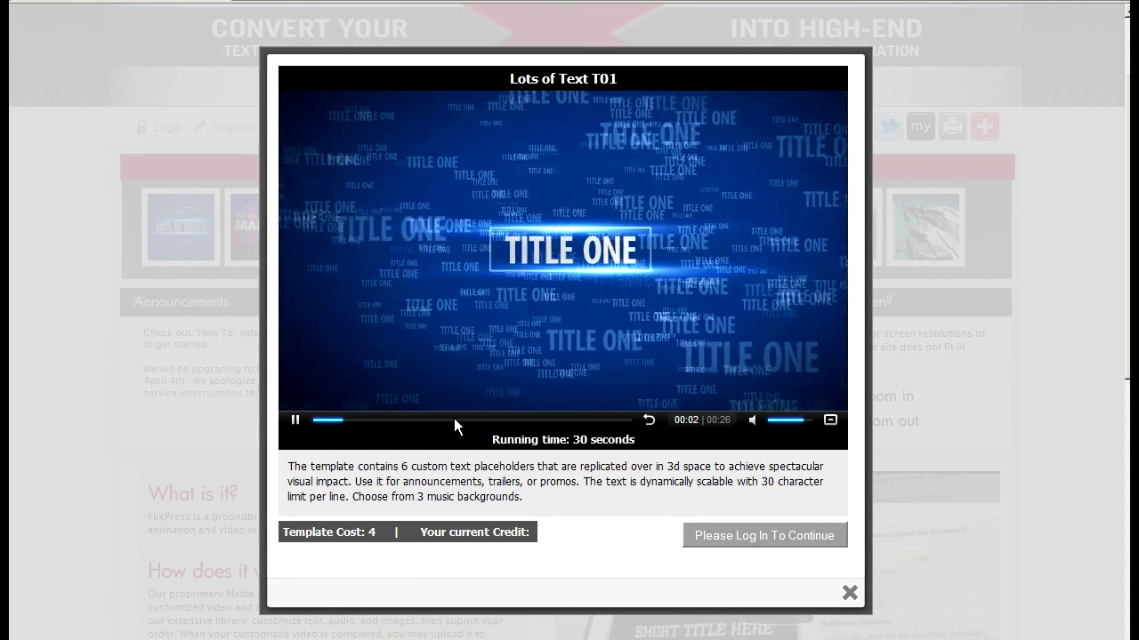
pyautogui.click(453, 418)
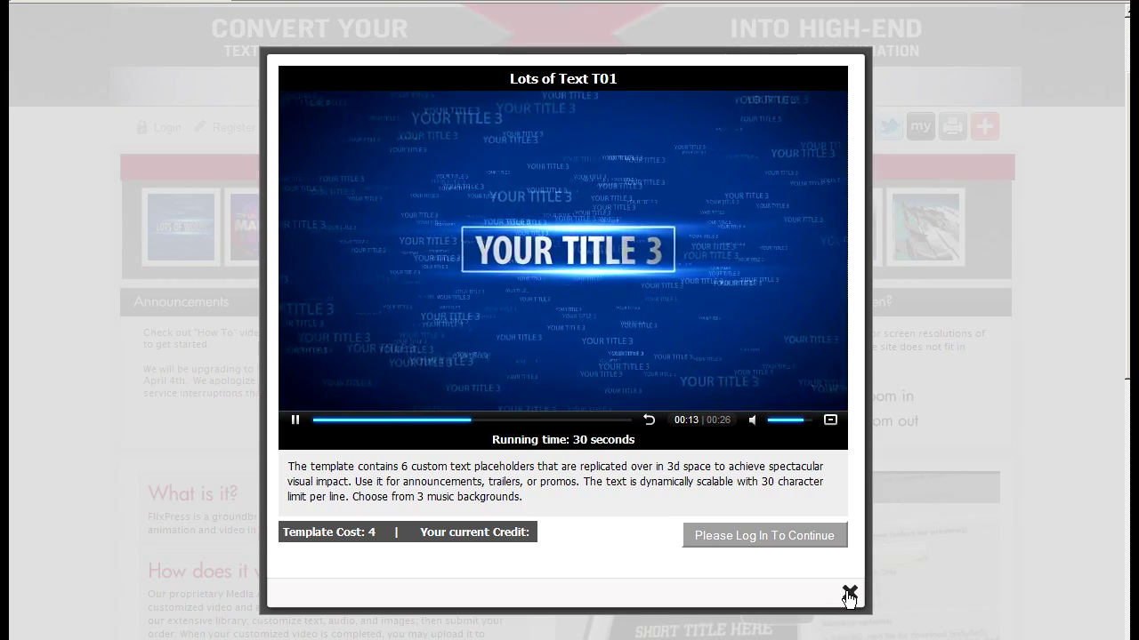
pyautogui.click(849, 594)
pyautogui.click(281, 249)
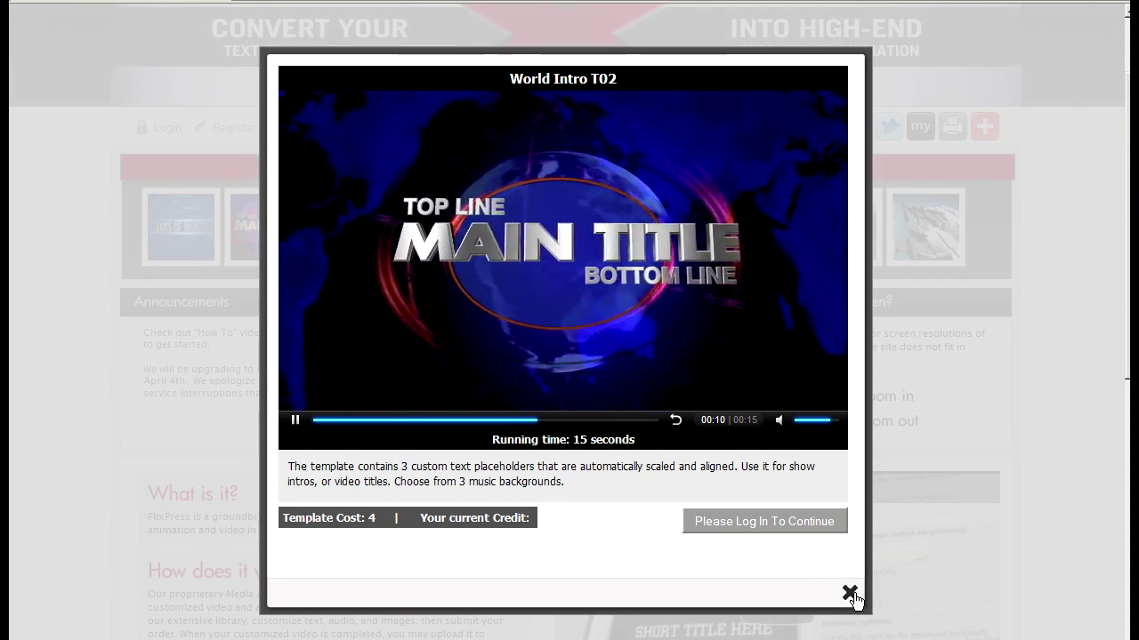
pyautogui.click(849, 594)
# Preview the Tech Puzzle and Picture Matrix templates, then go to the login page
pyautogui.scroll(1, 542, 435)
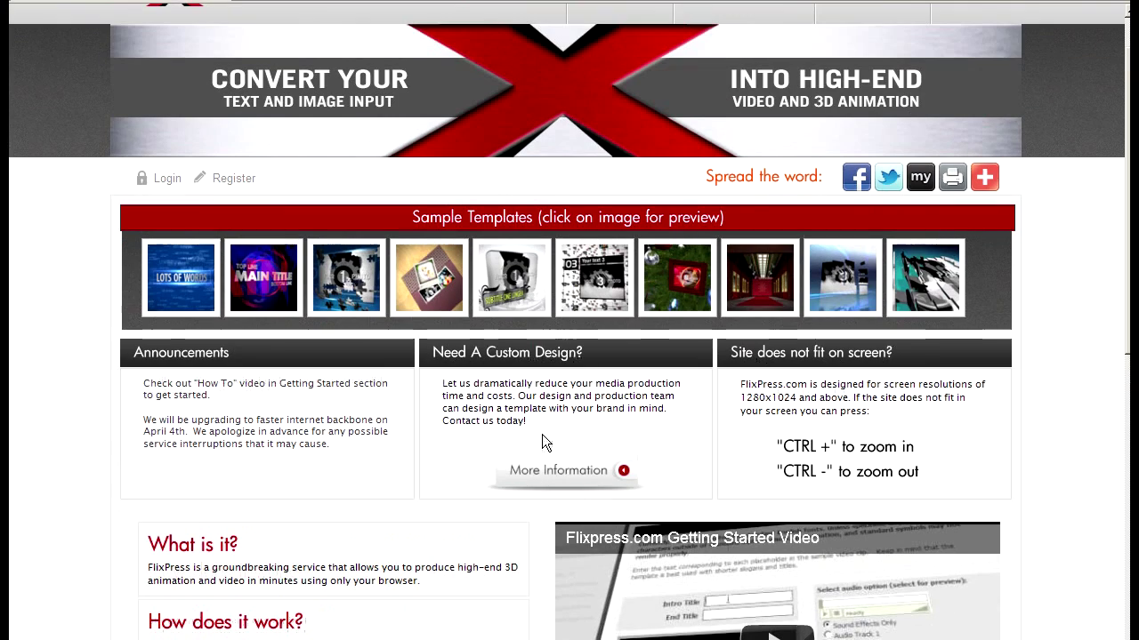
pyautogui.click(353, 289)
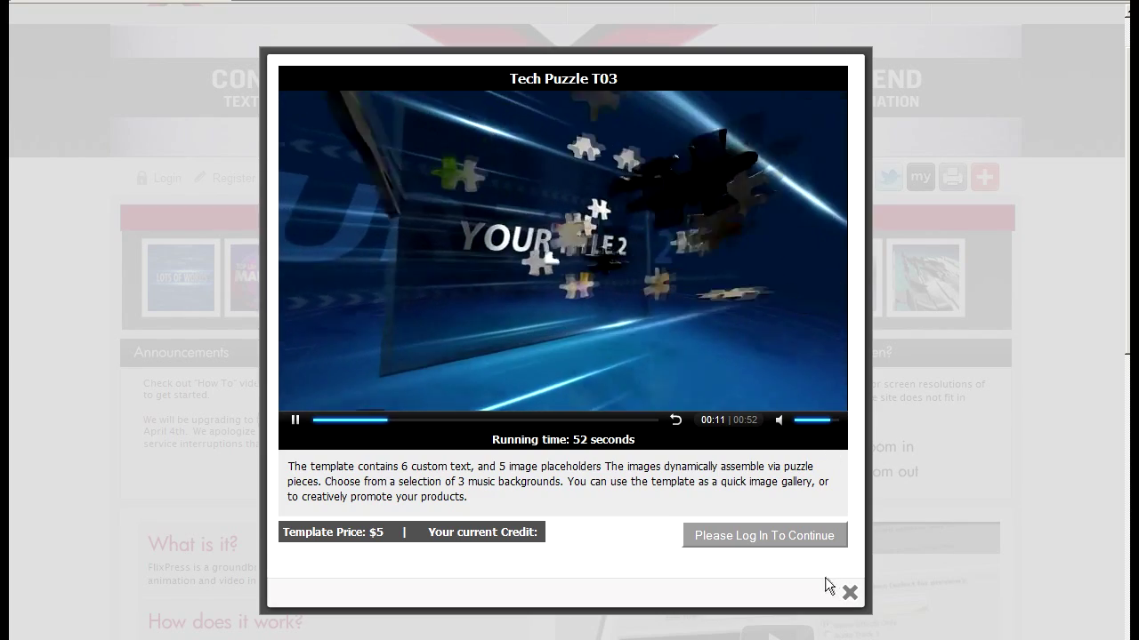
pyautogui.click(849, 593)
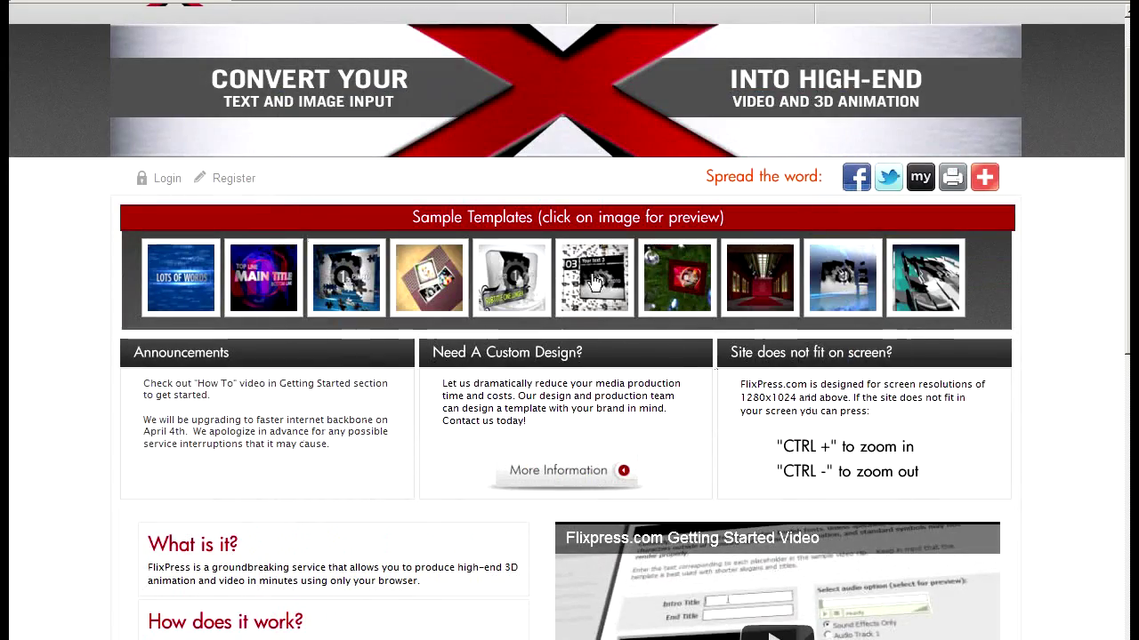
pyautogui.click(621, 271)
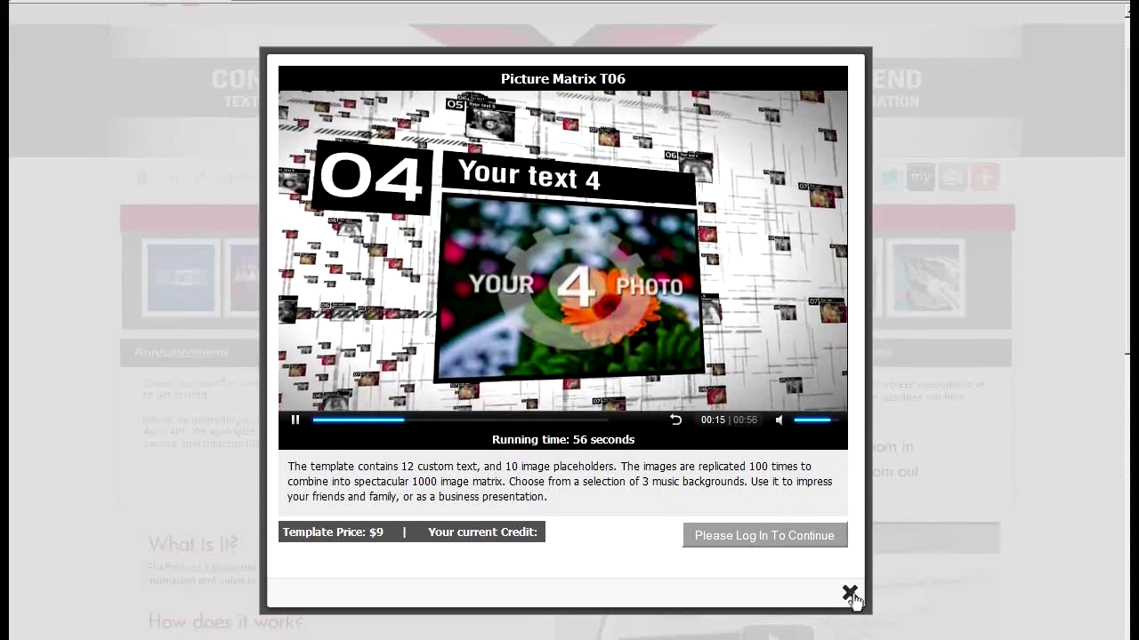
pyautogui.click(850, 594)
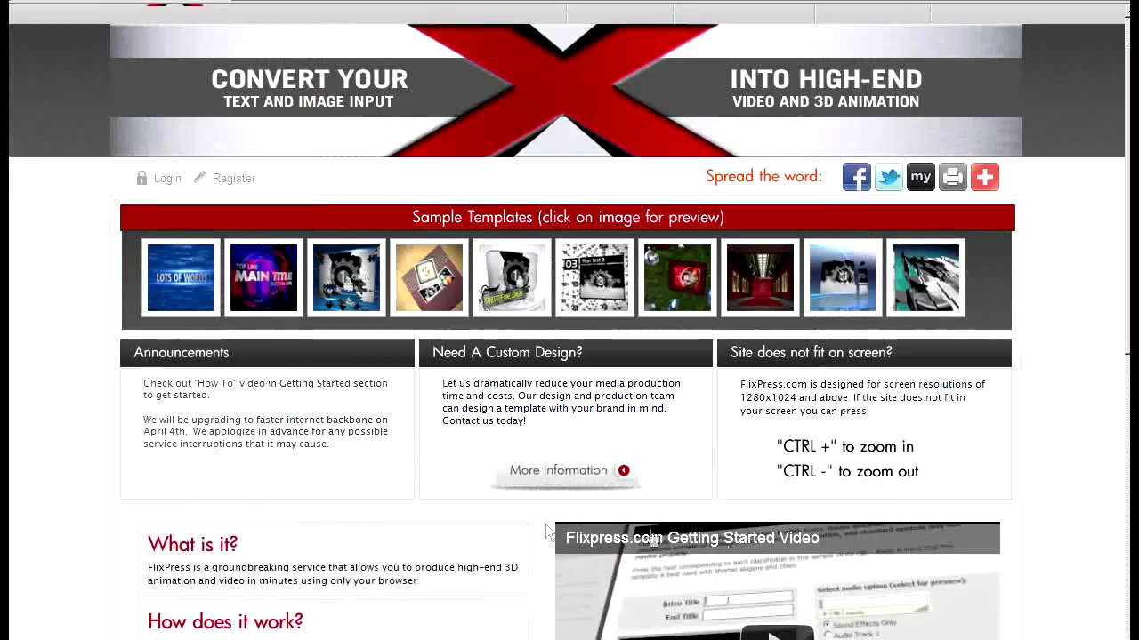
pyautogui.scroll(1, 421, 411)
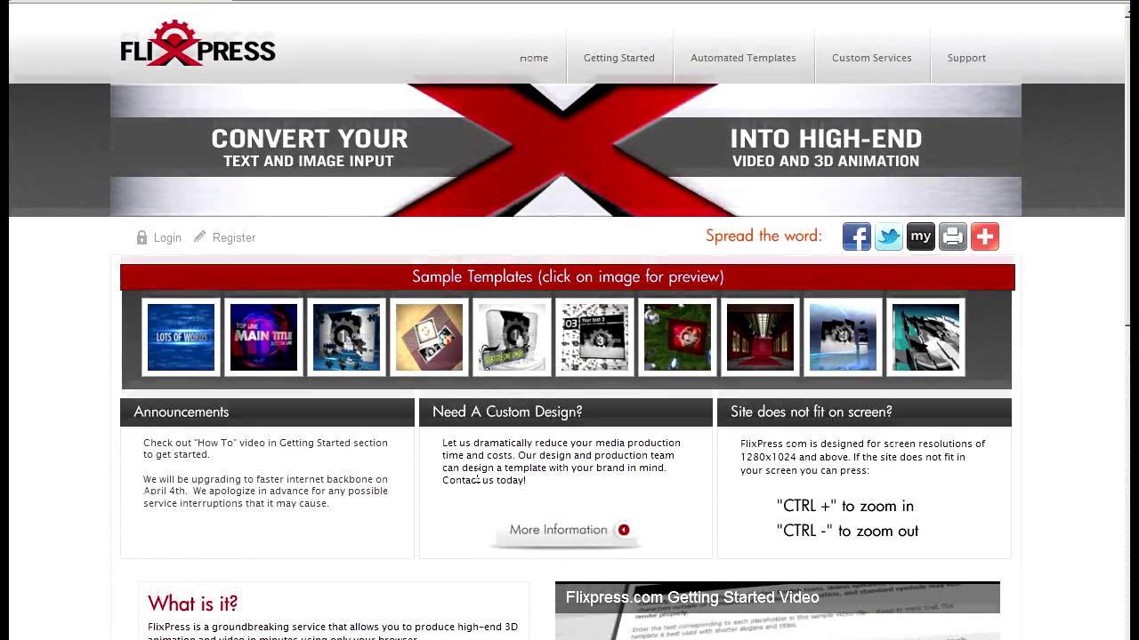
pyautogui.click(168, 240)
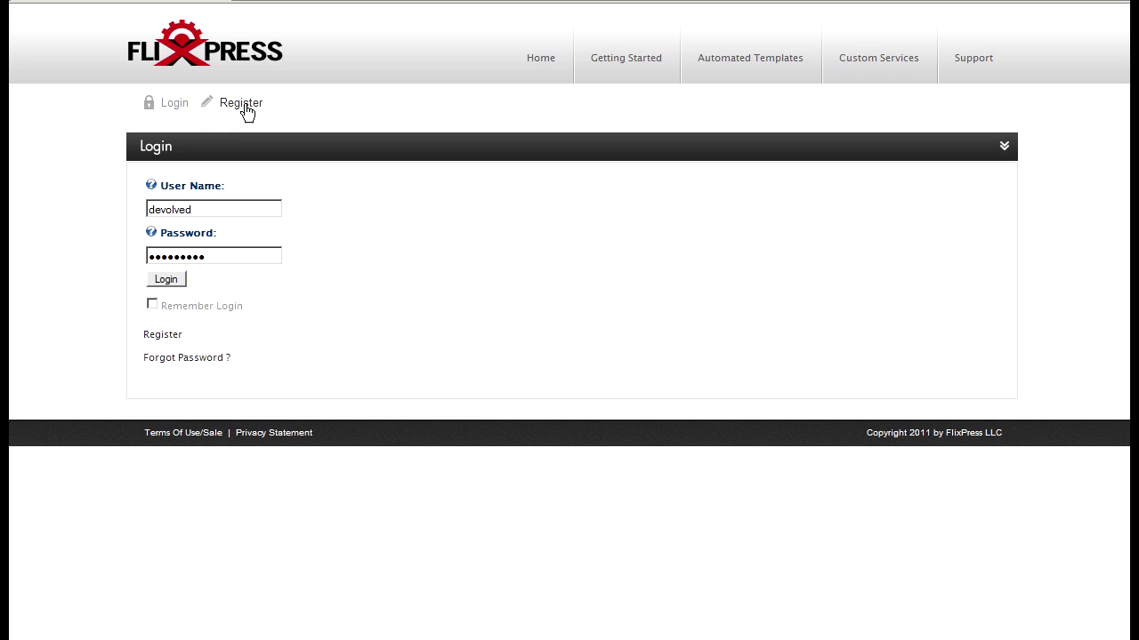
pyautogui.press('Return')
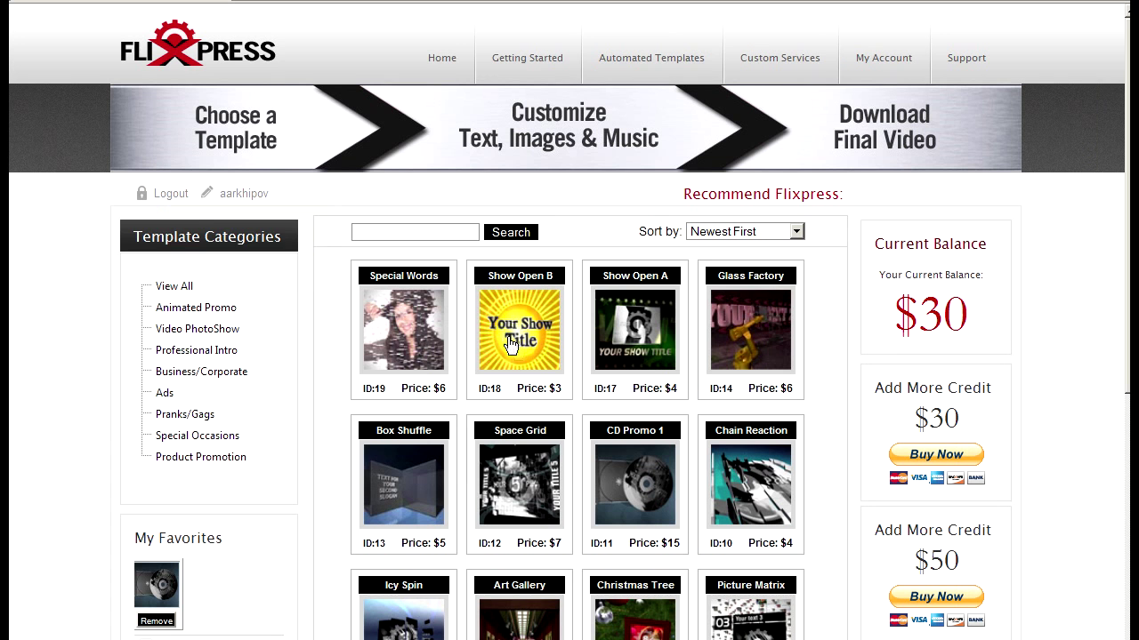
pyautogui.scroll(-4, 582, 365)
pyautogui.scroll(2, 585, 362)
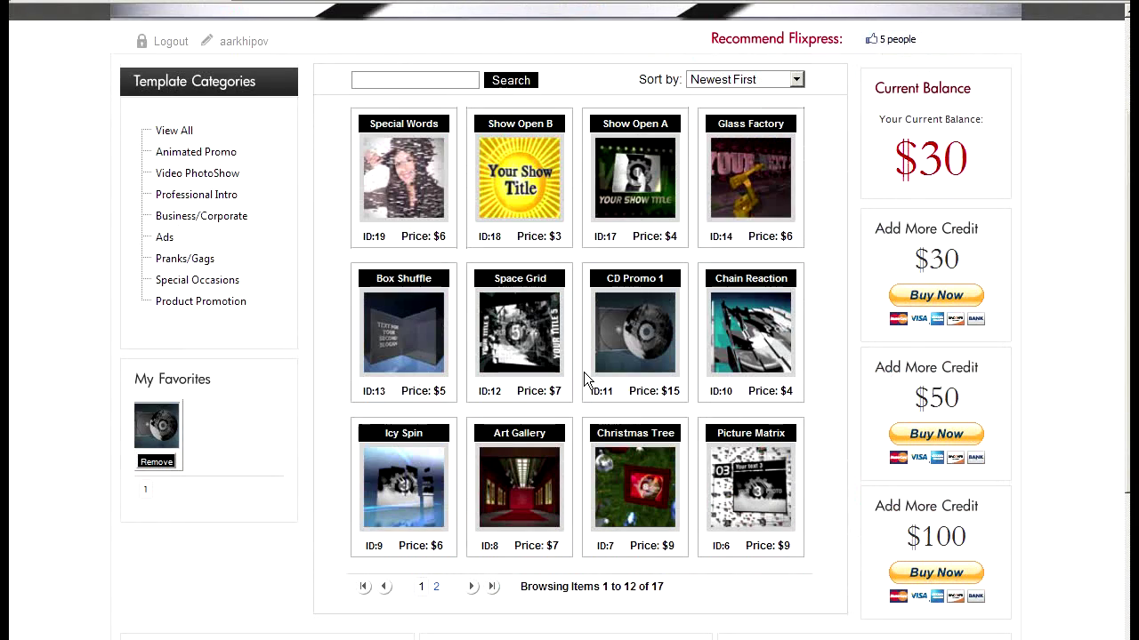
pyautogui.scroll(2, 583, 372)
pyautogui.scroll(1, 692, 437)
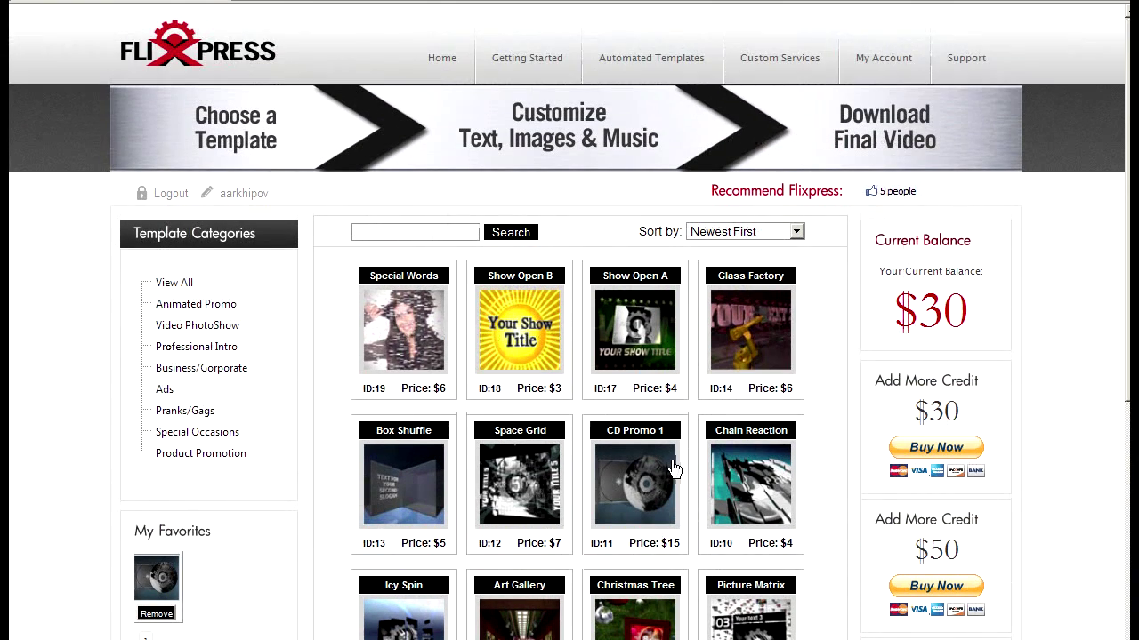
pyautogui.scroll(-2, 711, 412)
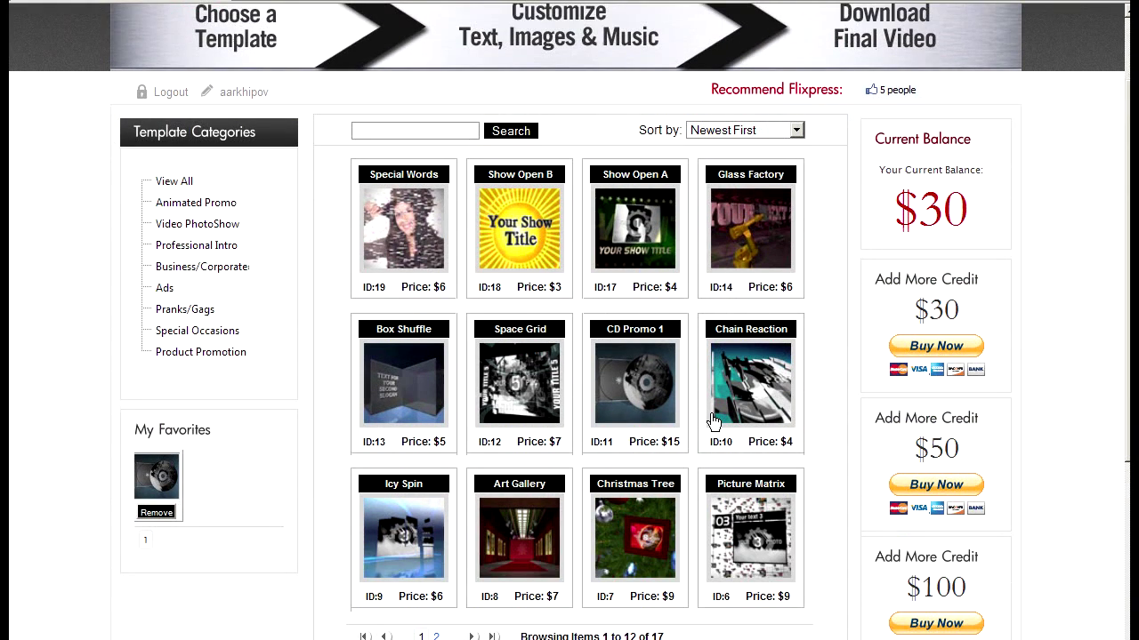
pyautogui.scroll(-1, 711, 413)
pyautogui.scroll(1, 711, 414)
pyautogui.moveTo(919, 316); pyautogui.dragTo(959, 314)
pyautogui.click(960, 314)
pyautogui.scroll(2, 983, 418)
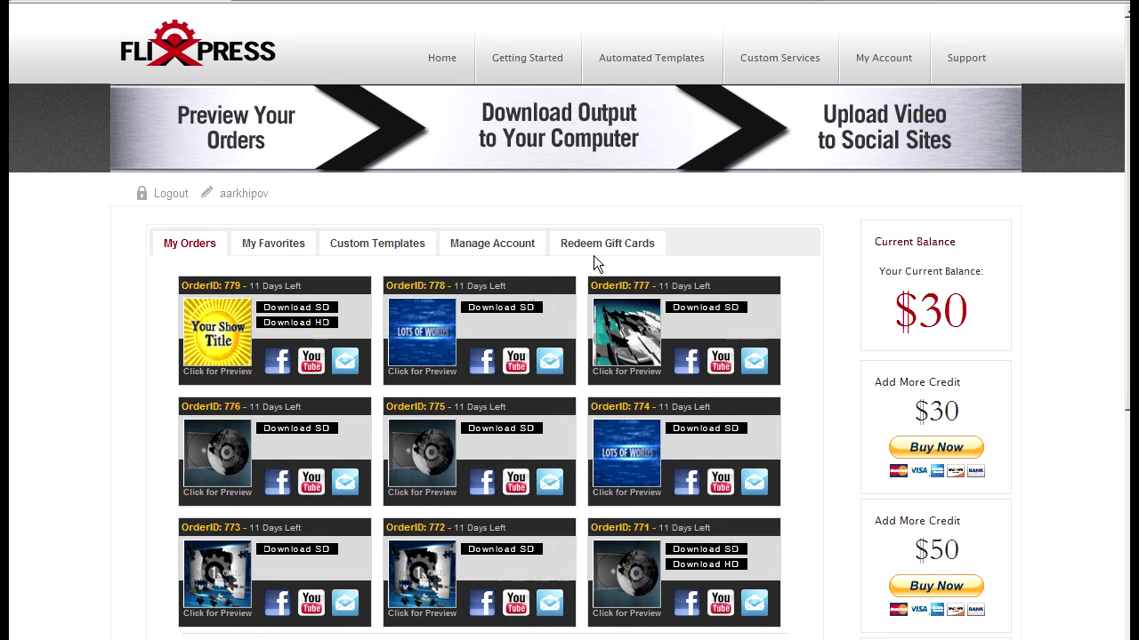
pyautogui.click(594, 248)
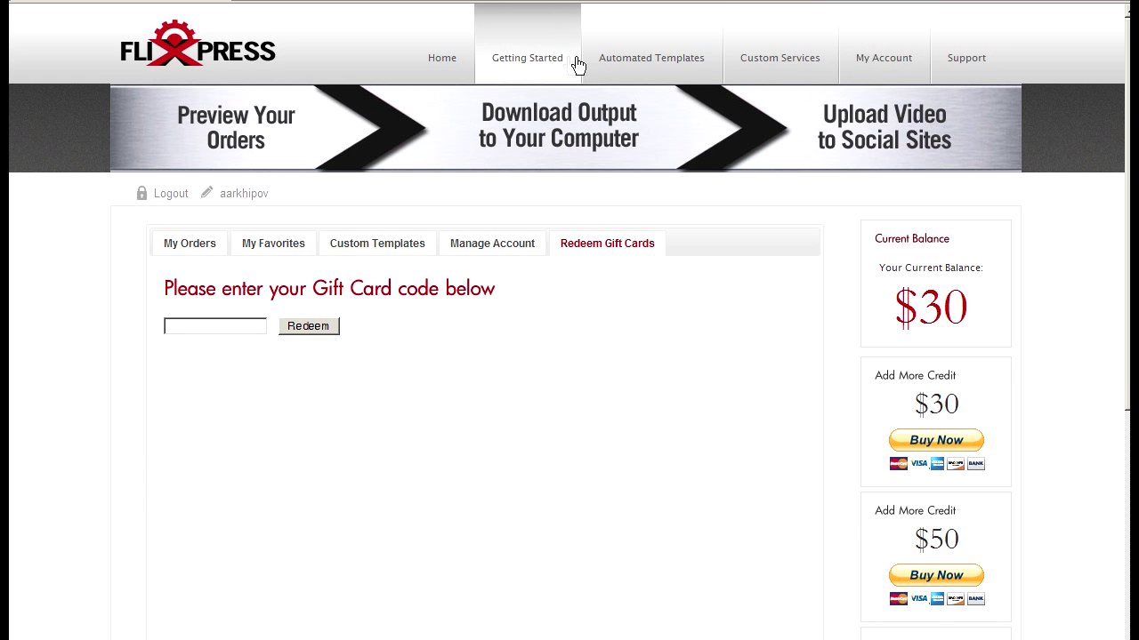
pyautogui.click(611, 63)
pyautogui.scroll(-3, 640, 374)
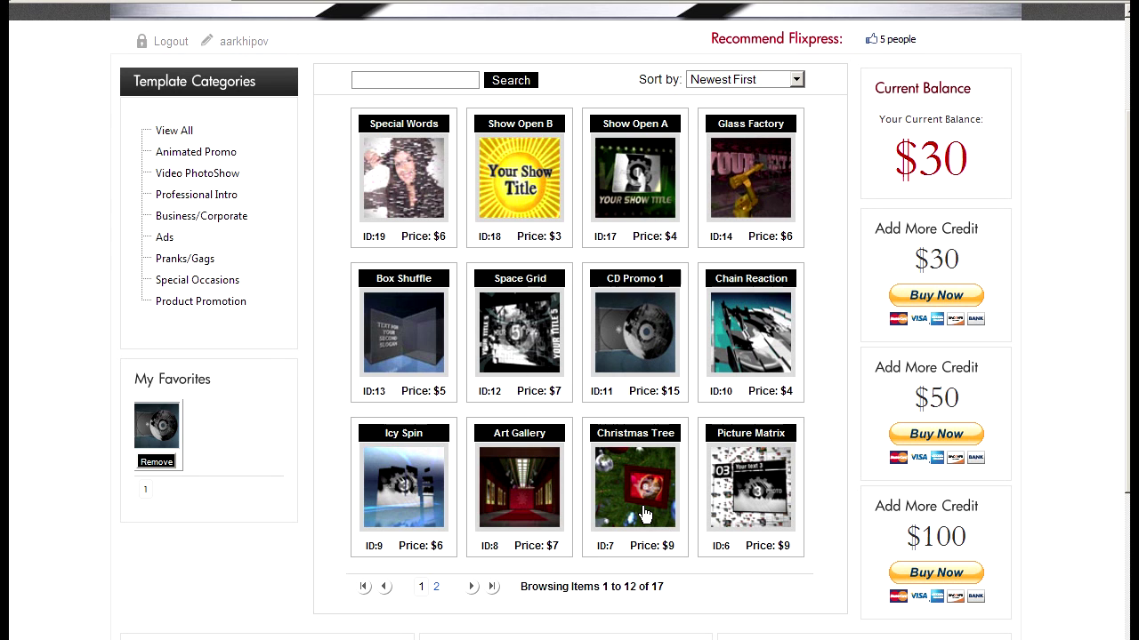
pyautogui.scroll(1, 693, 471)
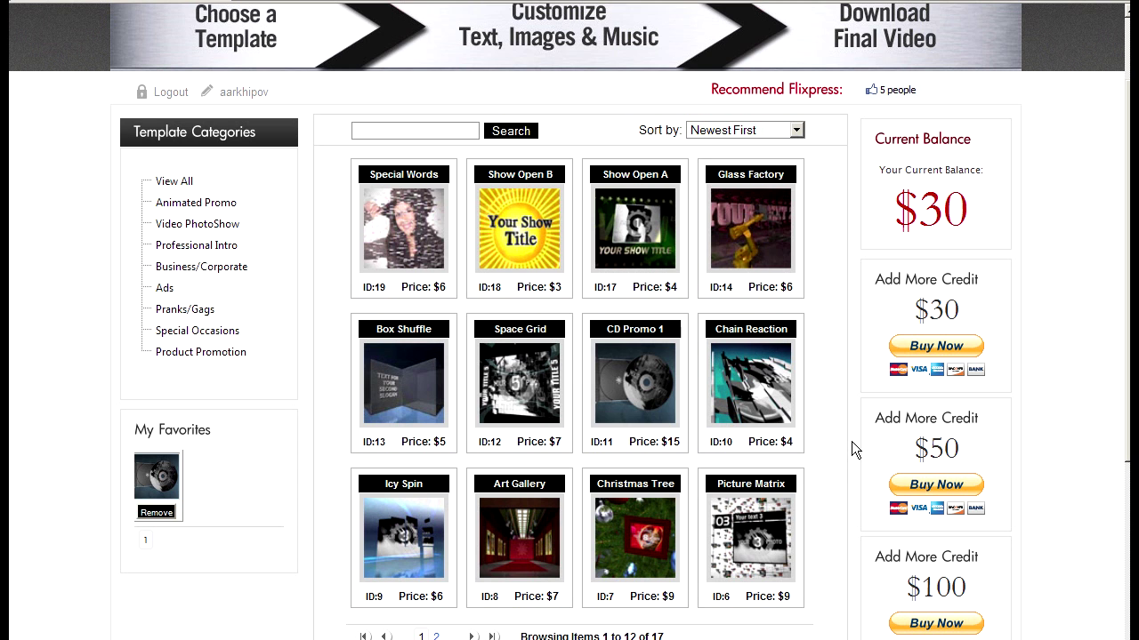
pyautogui.scroll(-1, 841, 442)
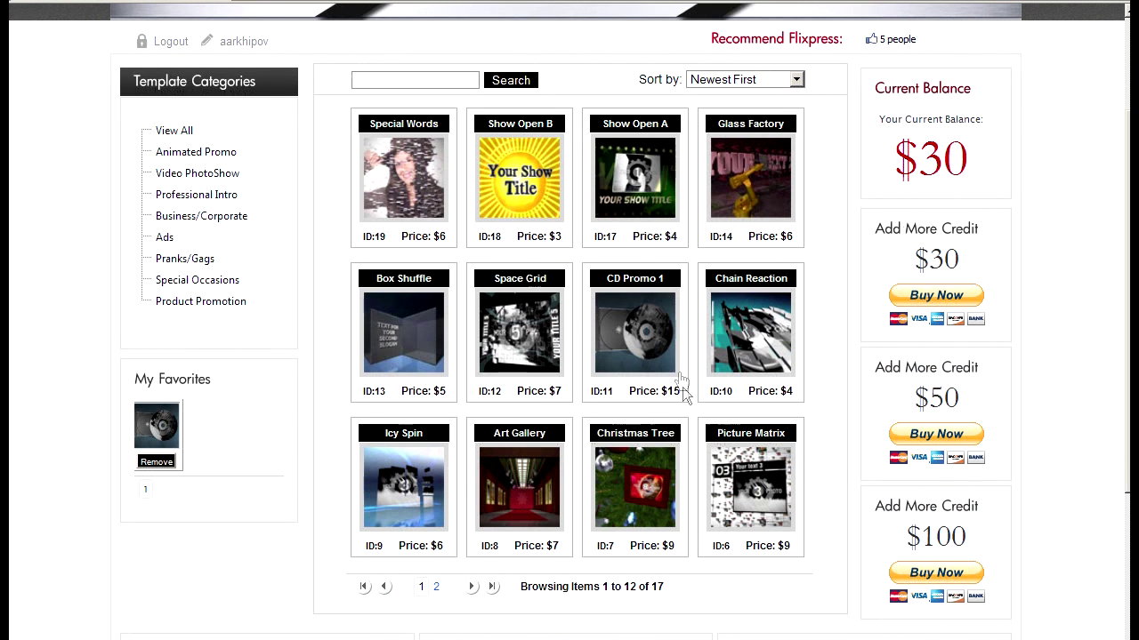
# Preview the CD Promo T11 template, priced at $15
pyautogui.click(670, 347)
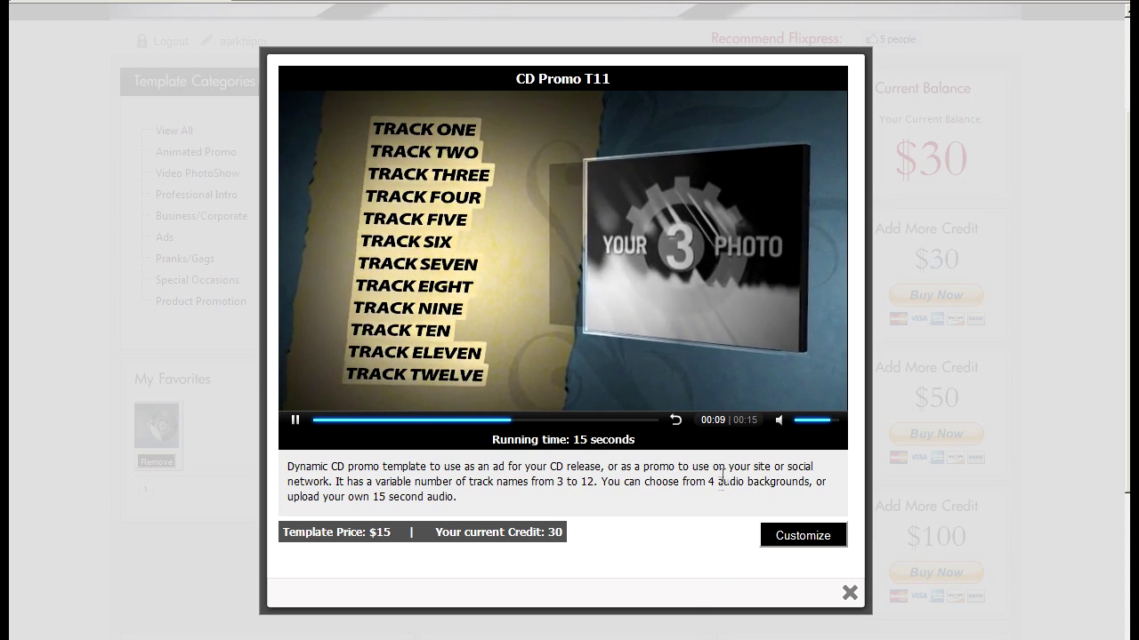
# Agree to the Step 2 customization terms and proceed to the Step 3 form
pyautogui.click(794, 534)
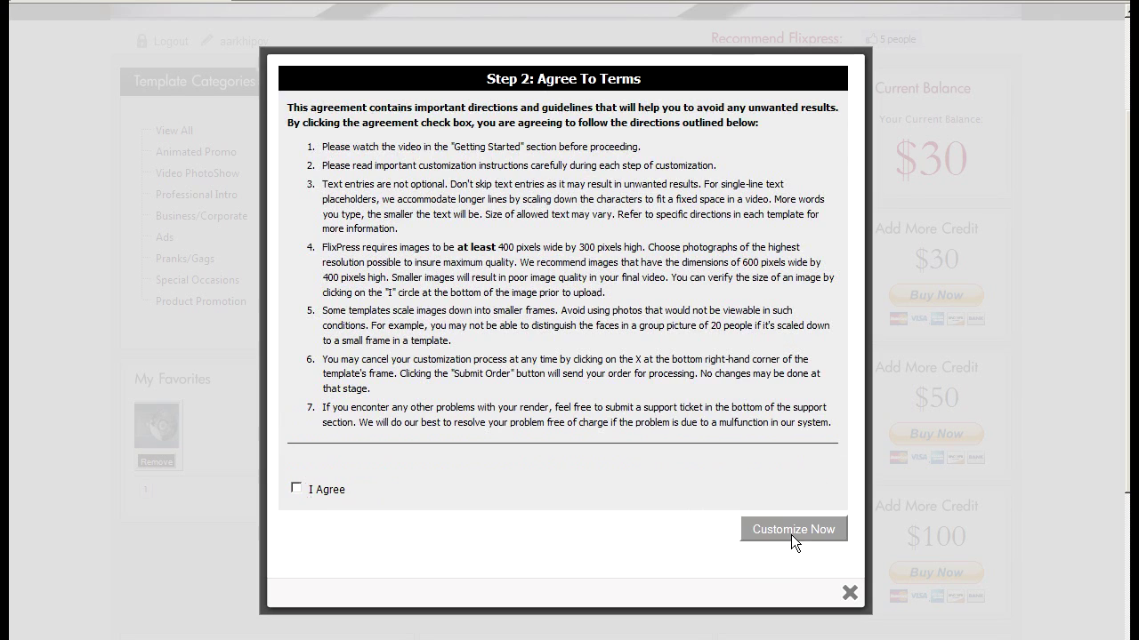
pyautogui.moveTo(286, 107); pyautogui.dragTo(711, 478)
pyautogui.click(711, 466)
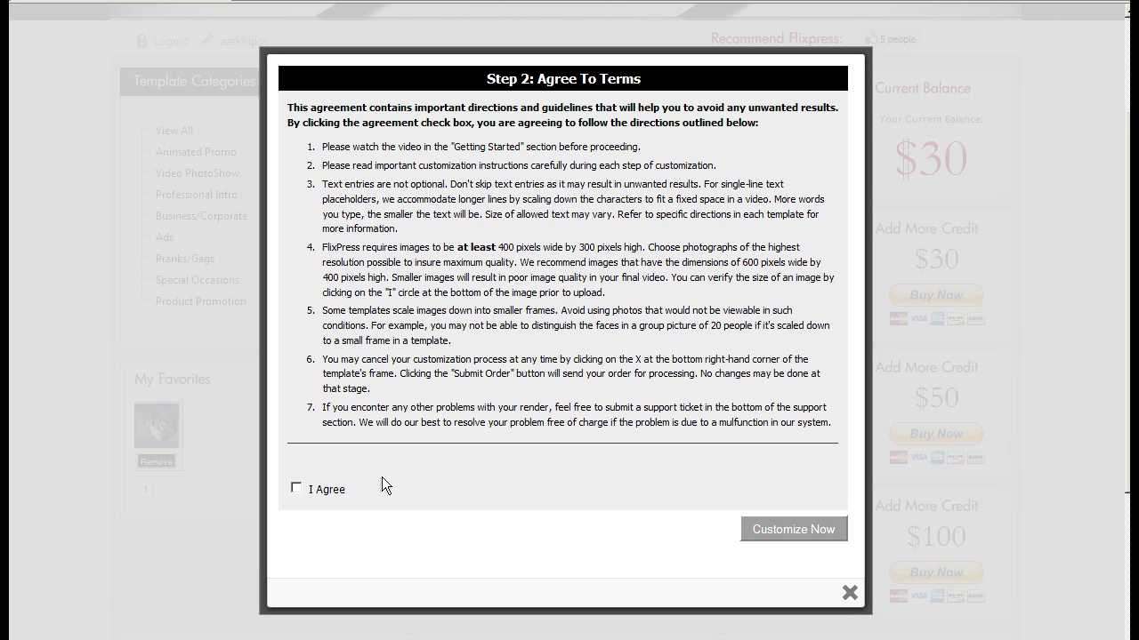
pyautogui.click(296, 490)
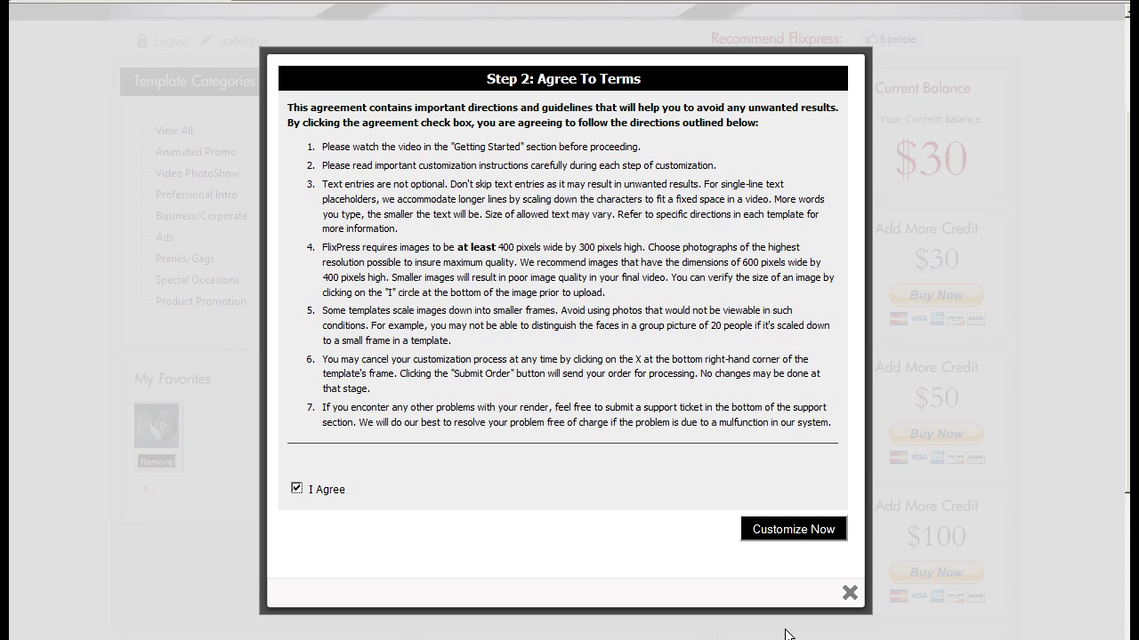
pyautogui.click(778, 531)
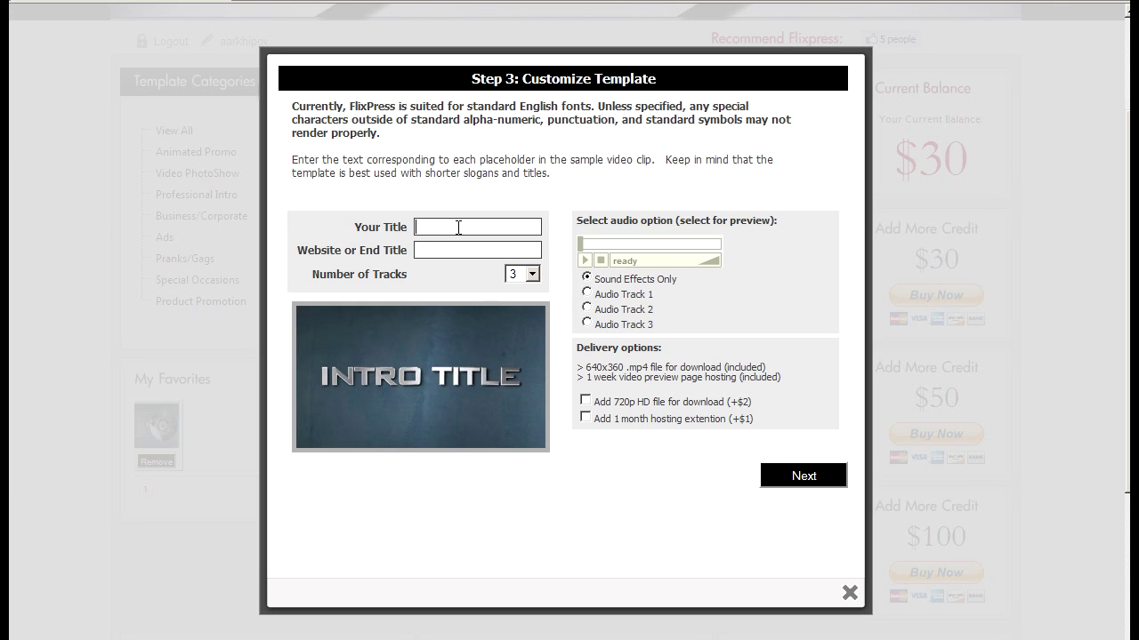
pyautogui.write('THE PRODIGY')
pyautogui.press('Tab')
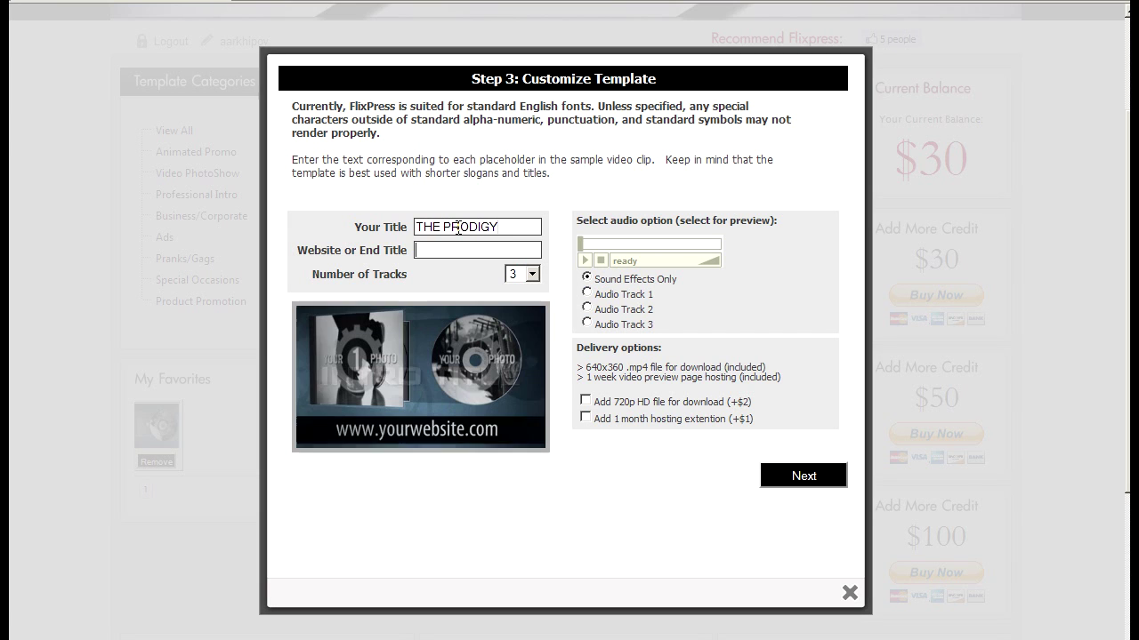
pyautogui.write('ww')
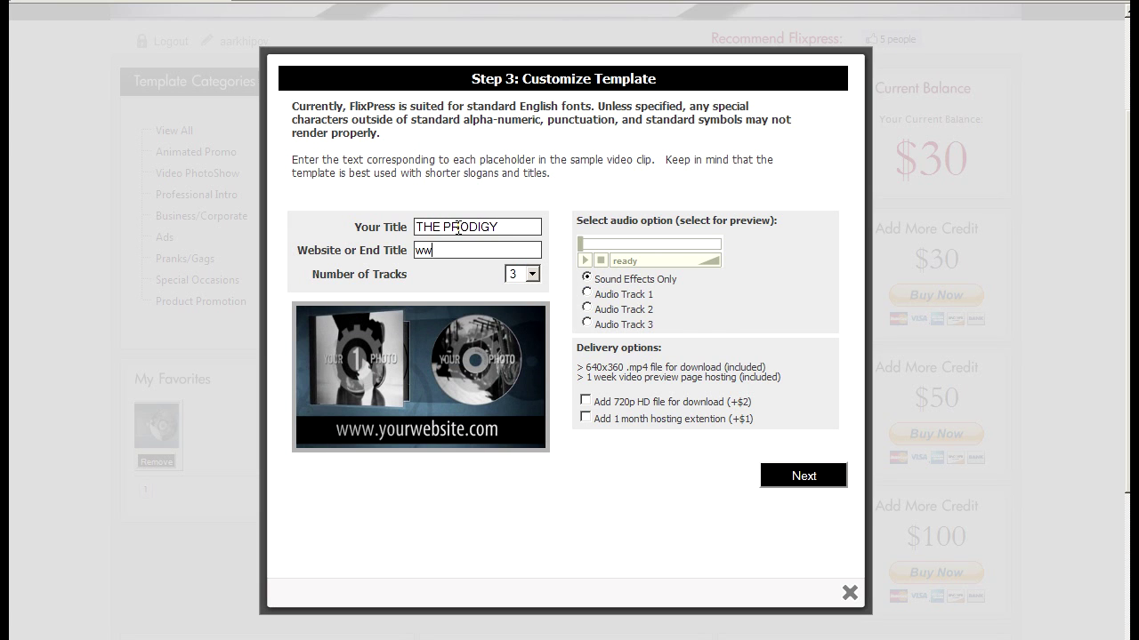
pyautogui.write('w.theprodigy.com')
pyautogui.click(532, 274)
pyautogui.click(524, 320)
pyautogui.click(475, 227)
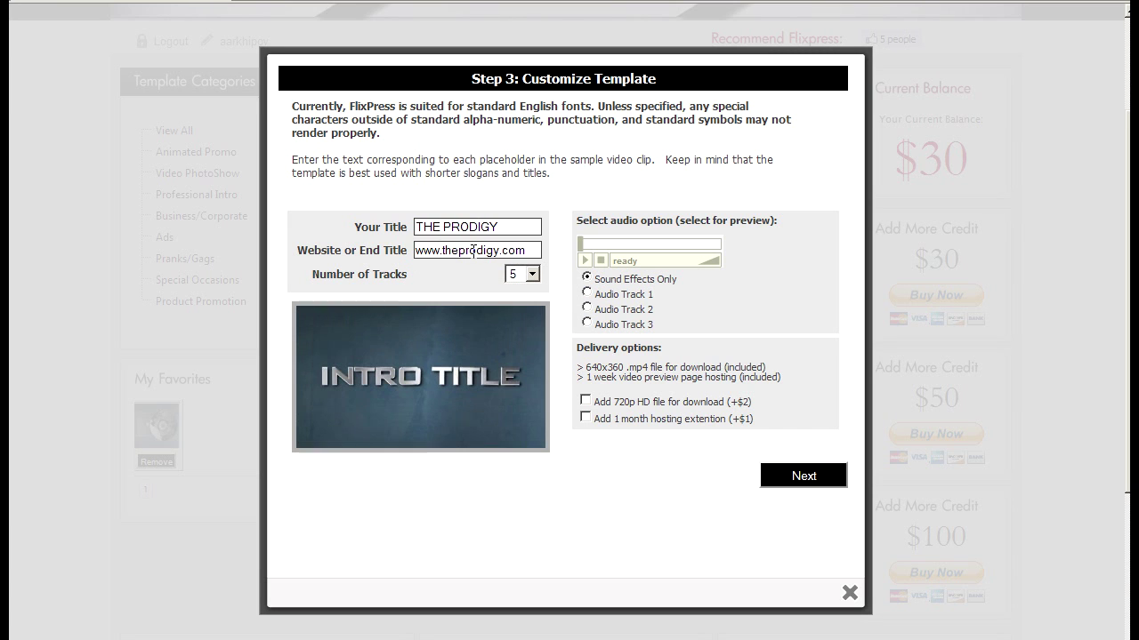
pyautogui.click(468, 250)
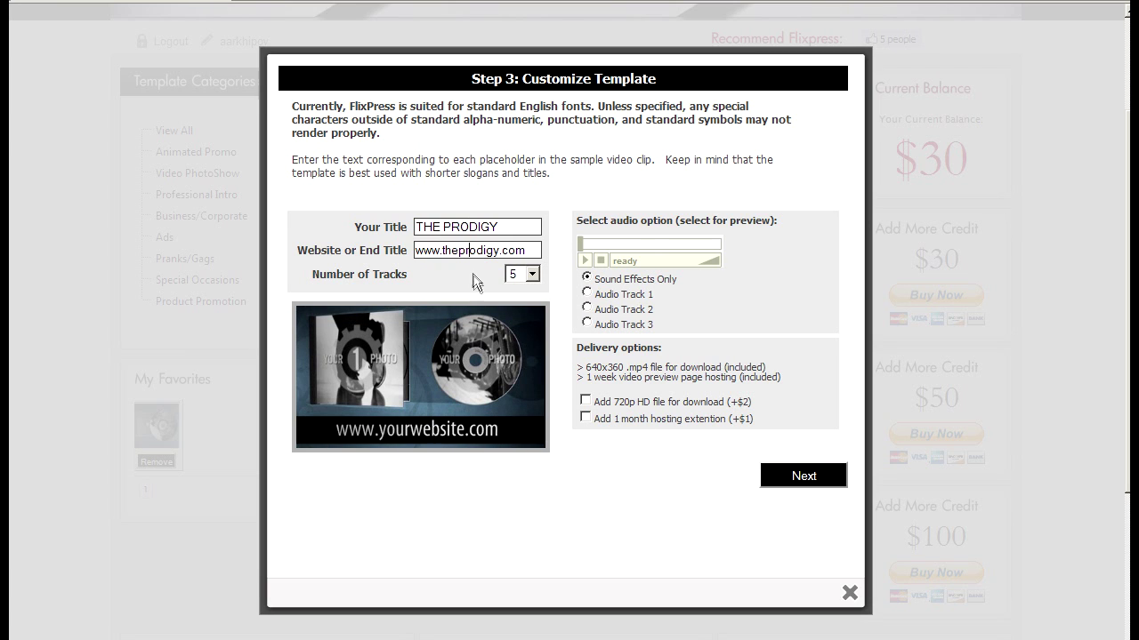
# Preview Audio Tracks 2 and 3, then revert to sound effects only
pyautogui.click(469, 227)
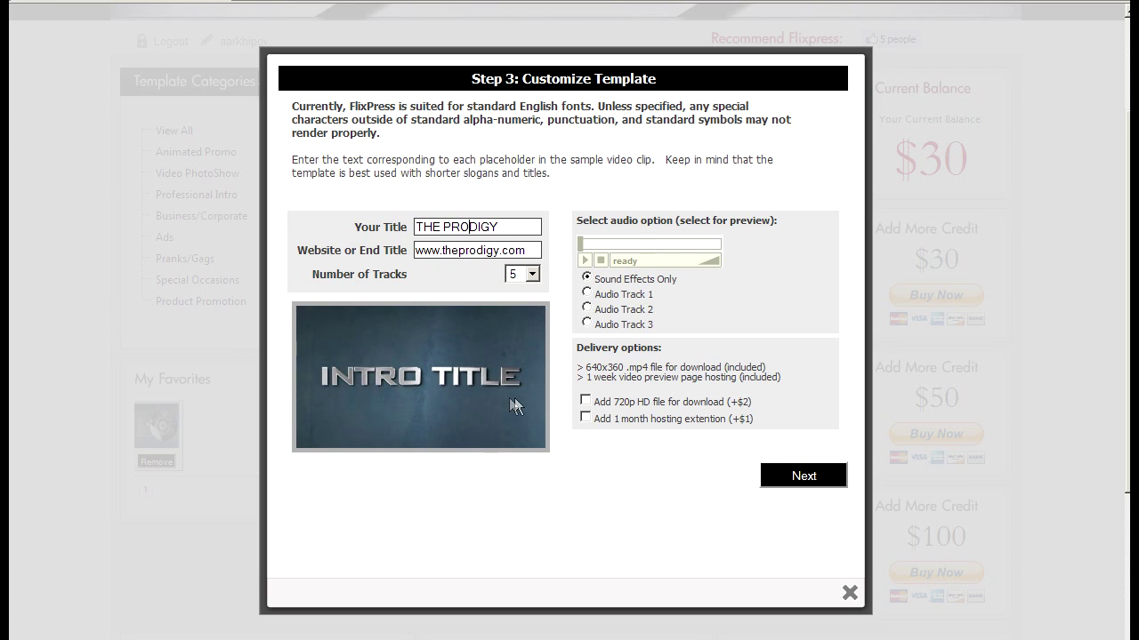
pyautogui.click(587, 308)
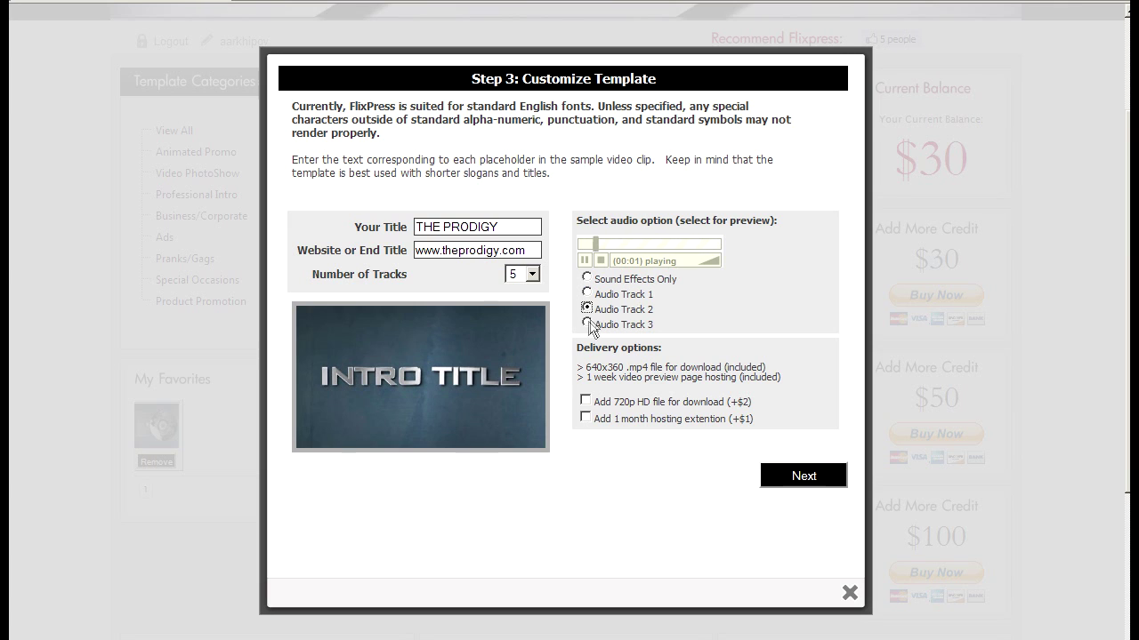
pyautogui.click(587, 325)
pyautogui.click(587, 277)
# Try the 720p HD download option, then remove it to keep standard delivery
pyautogui.click(585, 401)
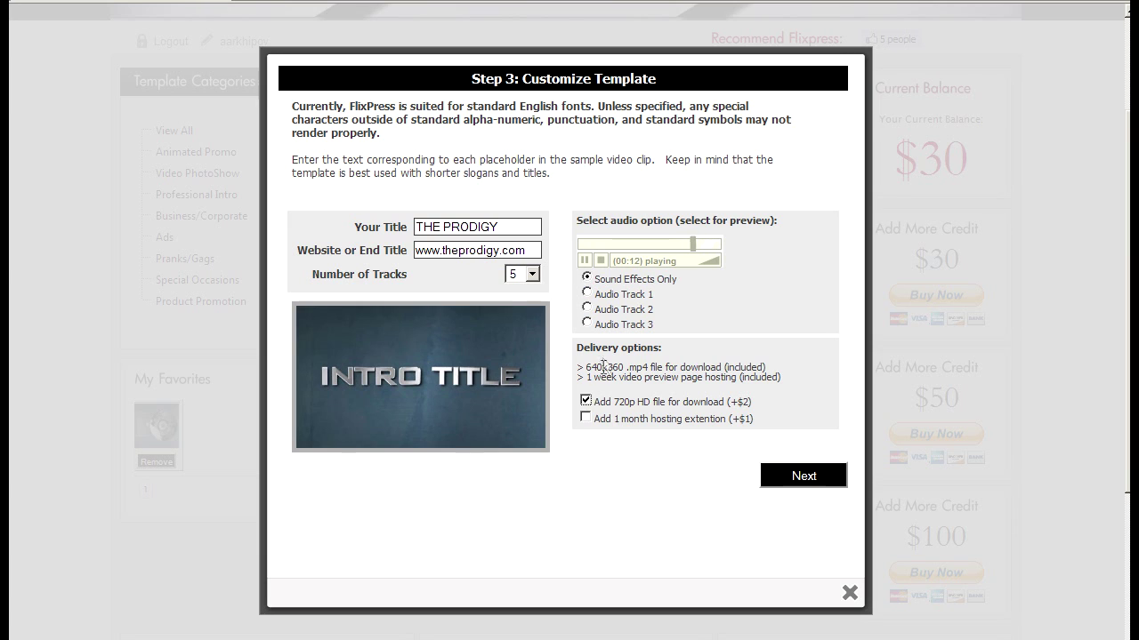
pyautogui.moveTo(584, 367); pyautogui.dragTo(627, 364)
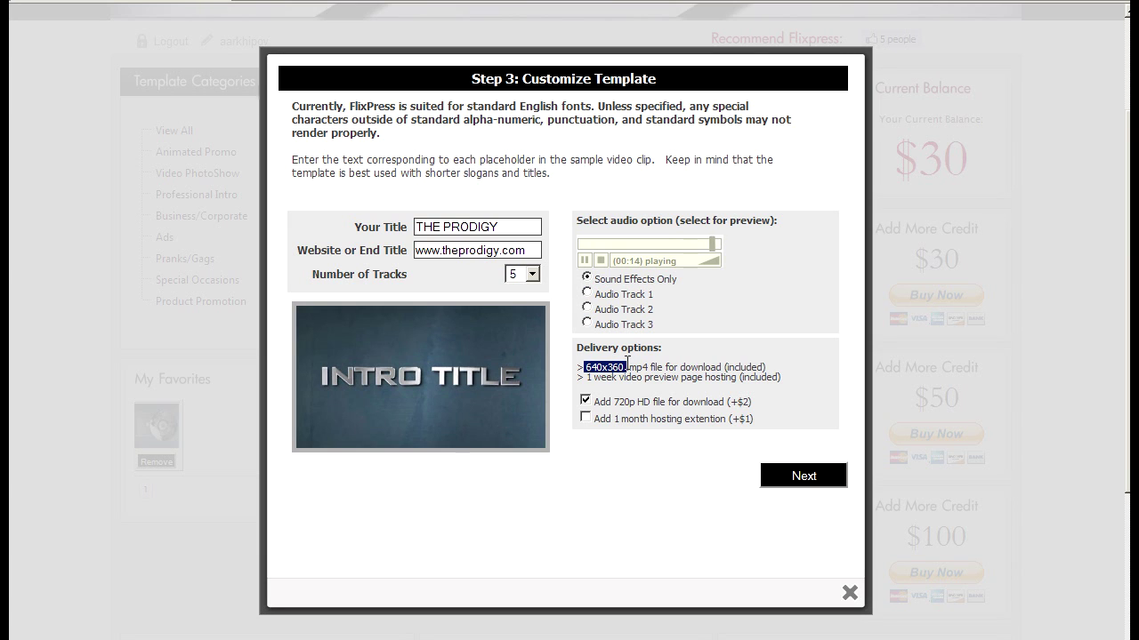
pyautogui.click(627, 365)
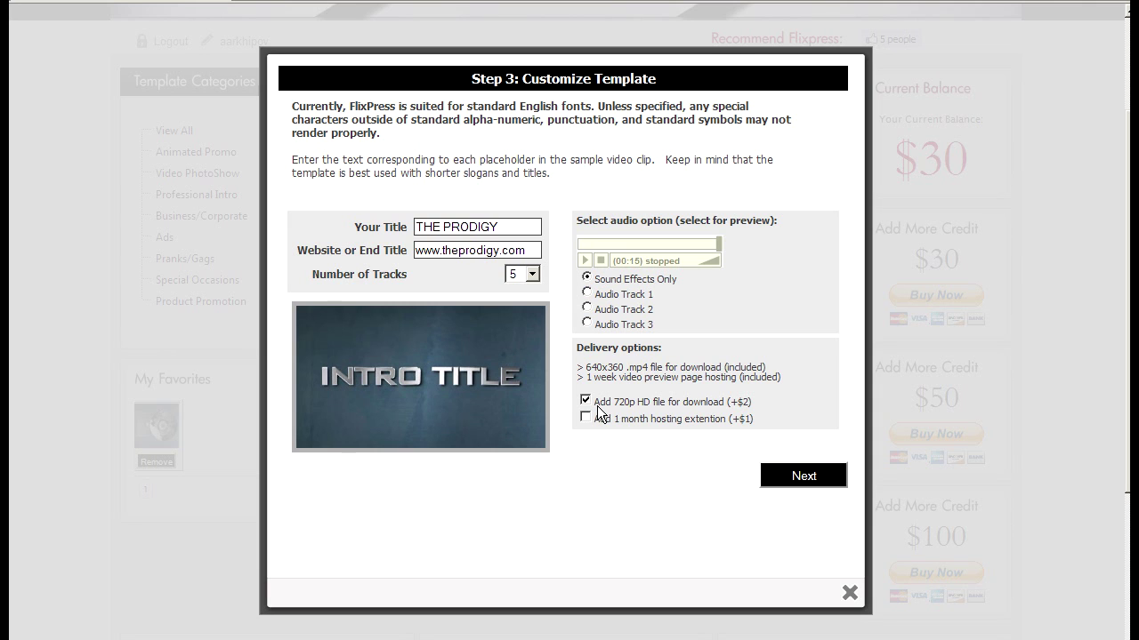
pyautogui.moveTo(599, 409); pyautogui.dragTo(748, 418)
pyautogui.click(741, 416)
pyautogui.click(585, 402)
# Choose Audio Track 1 and 4 tracks, then continue to track names
pyautogui.click(587, 278)
pyautogui.click(587, 294)
pyautogui.click(512, 275)
pyautogui.click(520, 298)
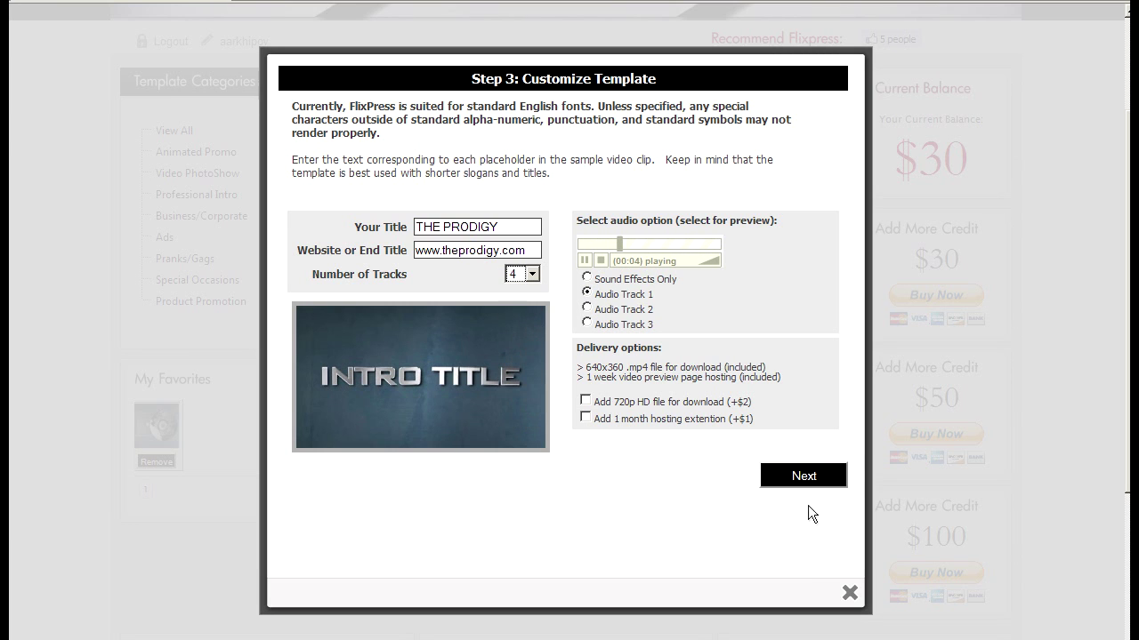
pyautogui.click(774, 482)
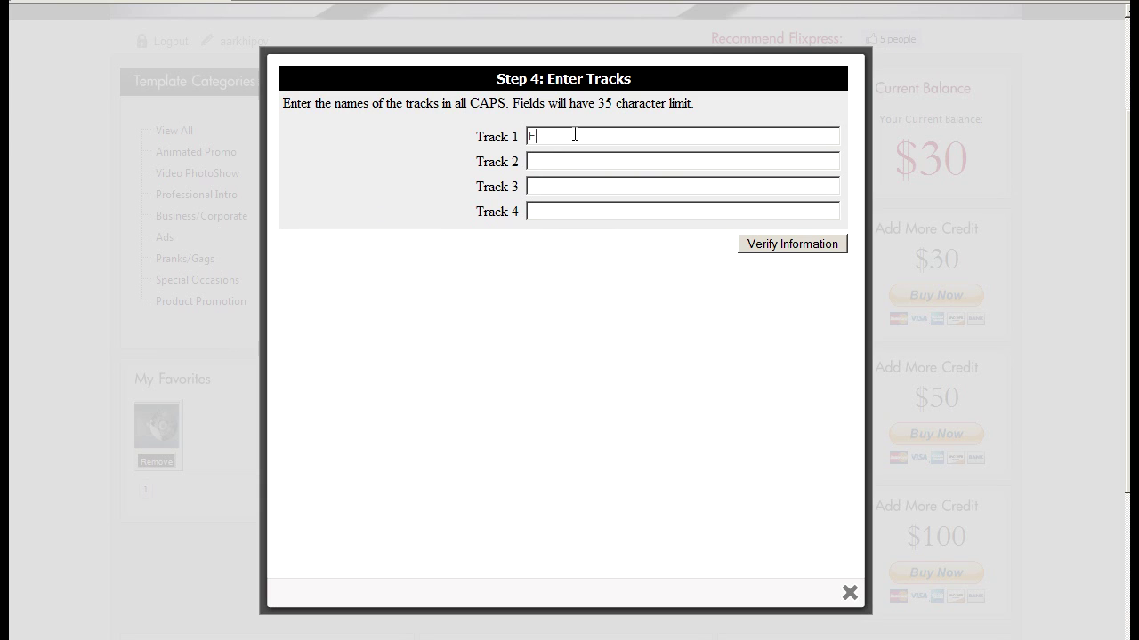
# Enter tracks FIRESTARTER, CLIMBATIZE, INVADERS MUST DIE and begin the fourth with WA
pyautogui.write('FIRESTARTER')
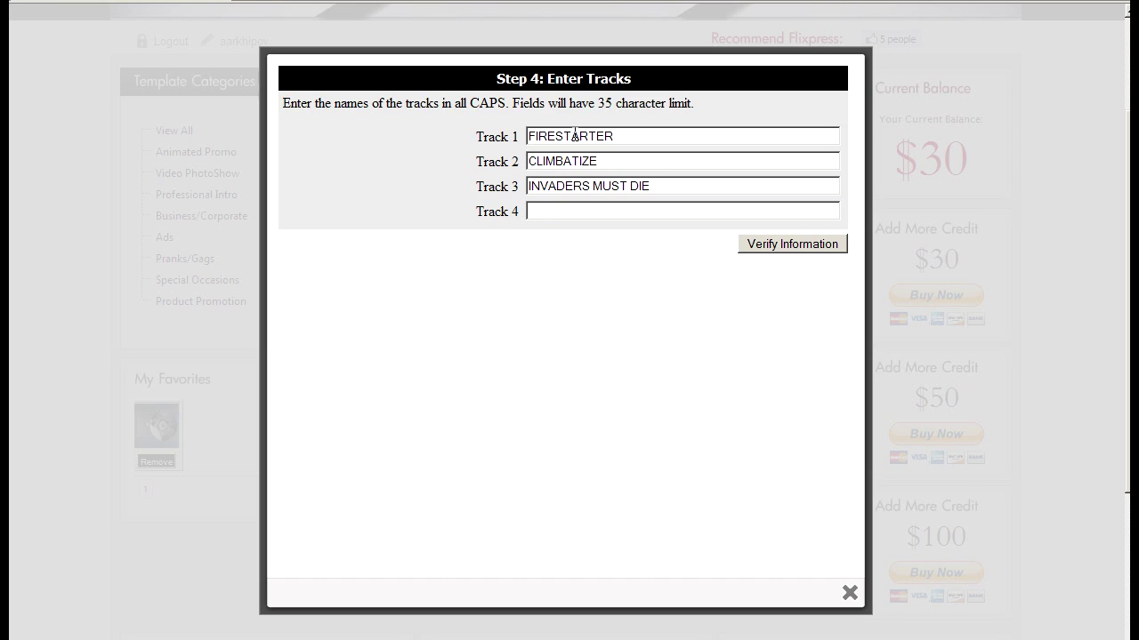
pyautogui.write("WARRIOR'S DANCE")
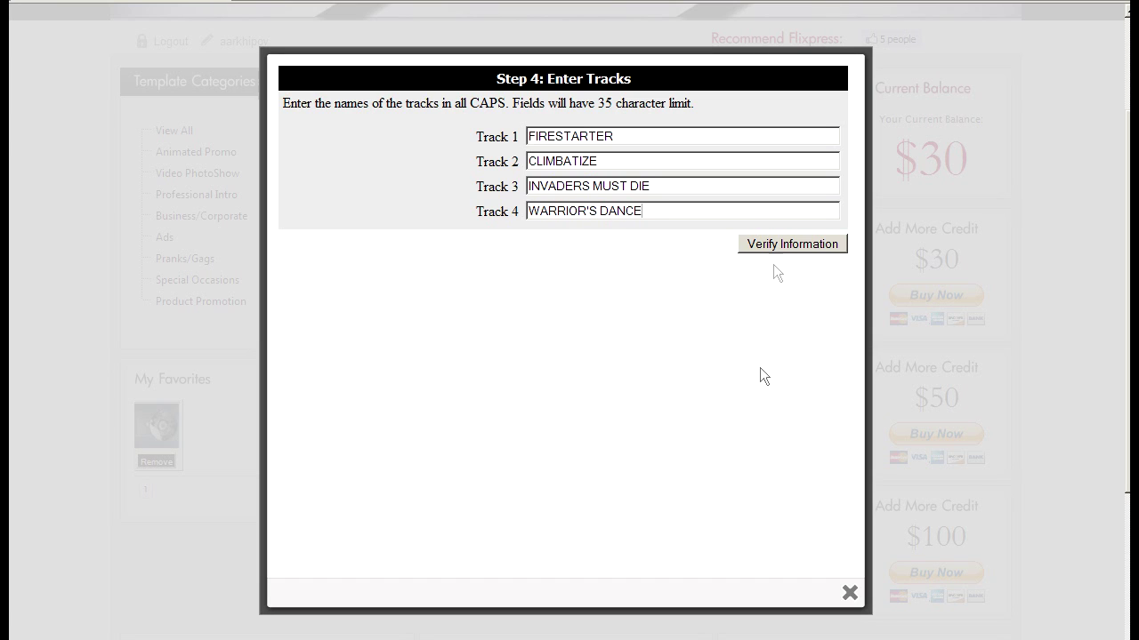
# Verify the four track names, revisit settings, and return to the $15 order review
pyautogui.click(765, 242)
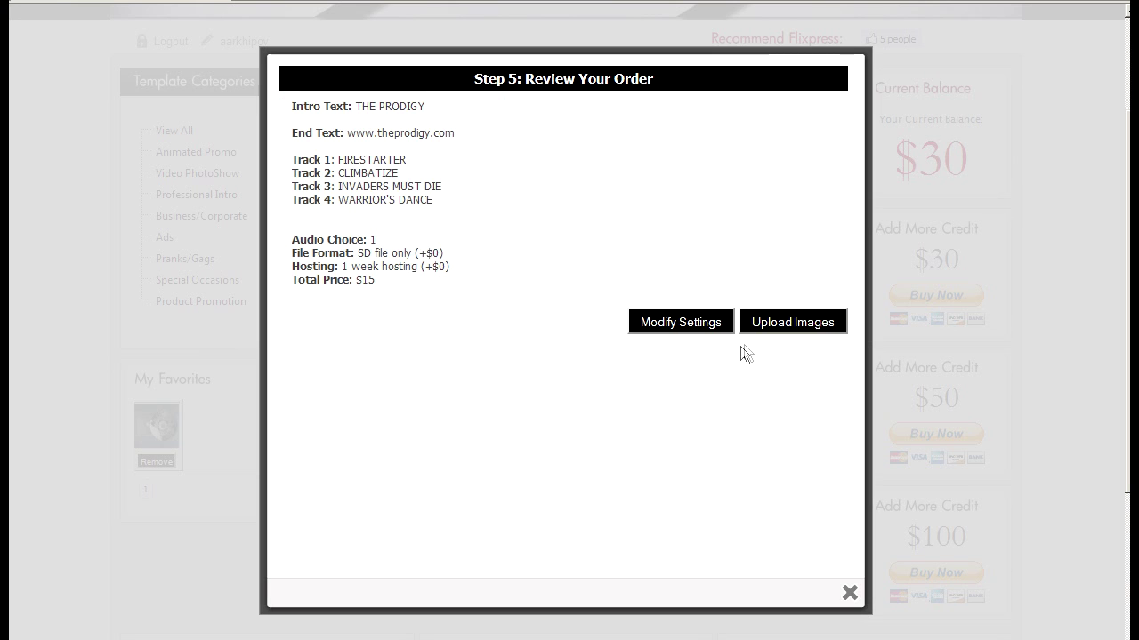
pyautogui.click(651, 323)
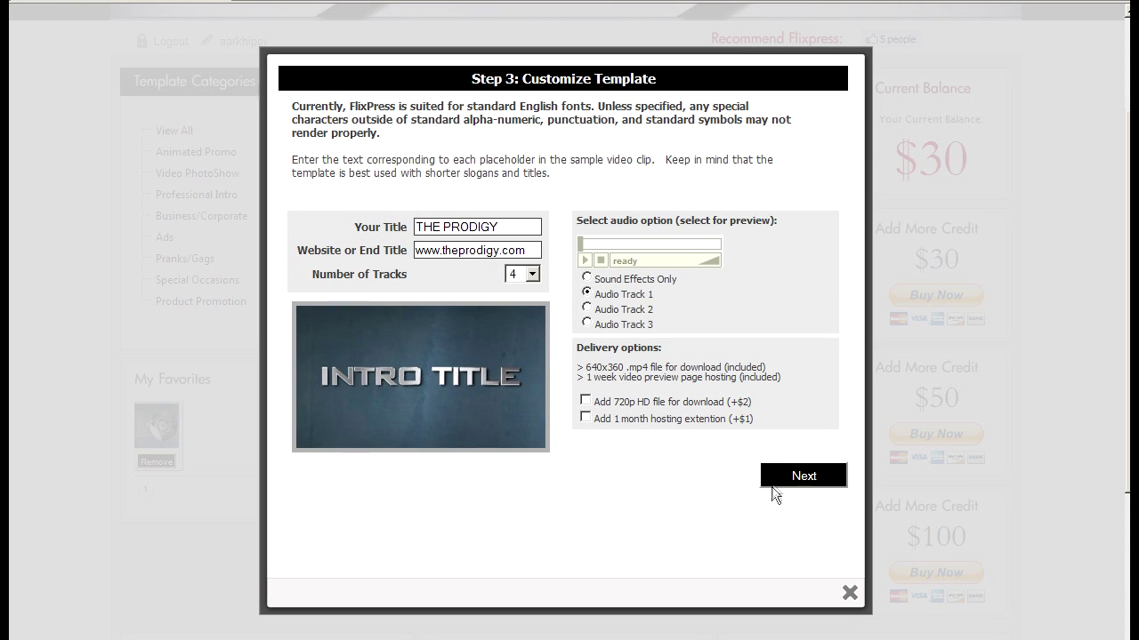
pyautogui.click(776, 481)
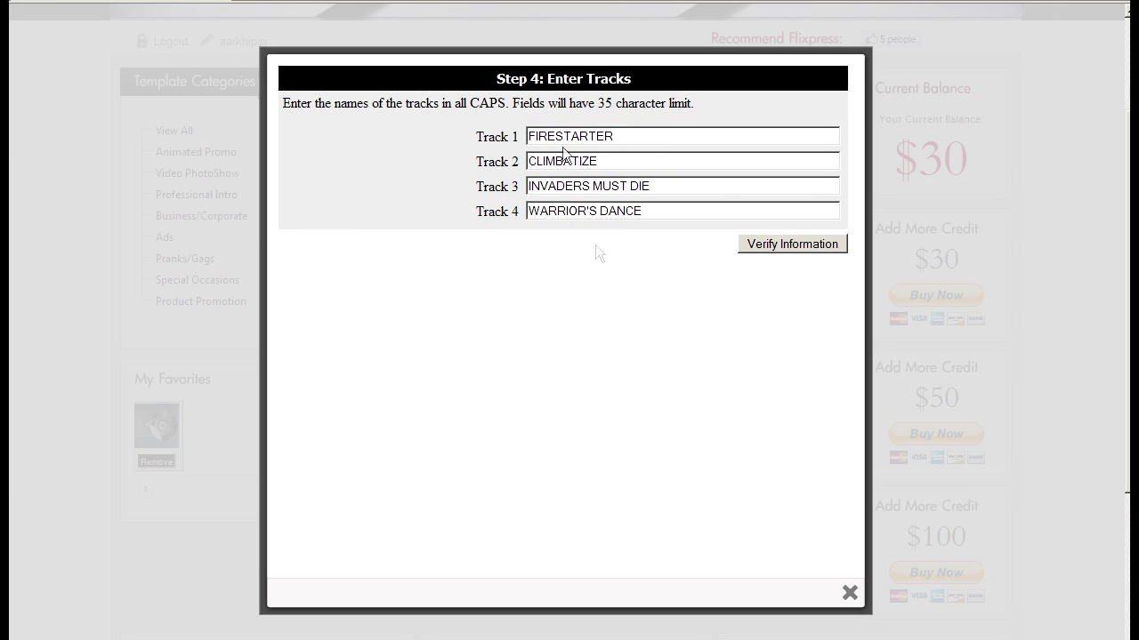
pyautogui.click(779, 247)
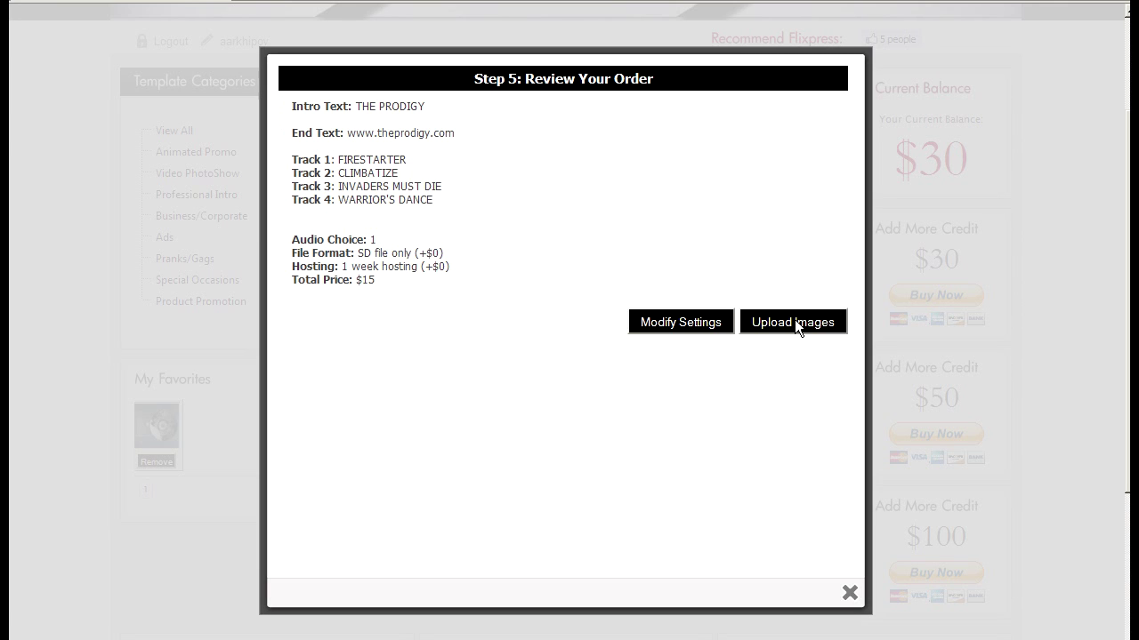
# Add the four Prodigy images from the file picker, shown as thumbnails
pyautogui.click(795, 322)
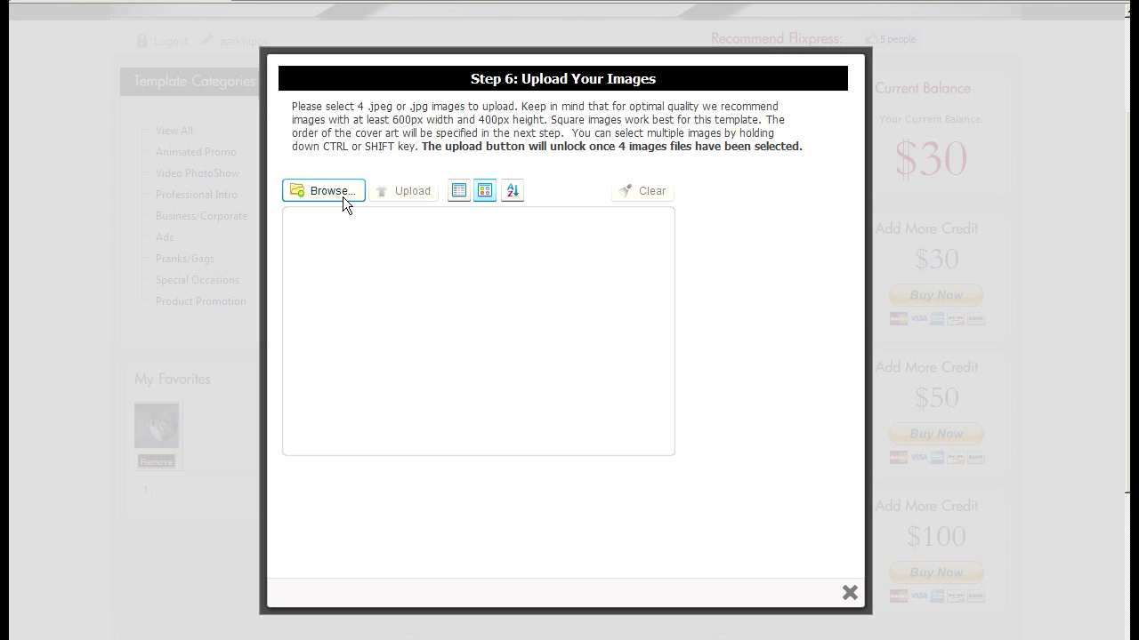
pyautogui.click(342, 192)
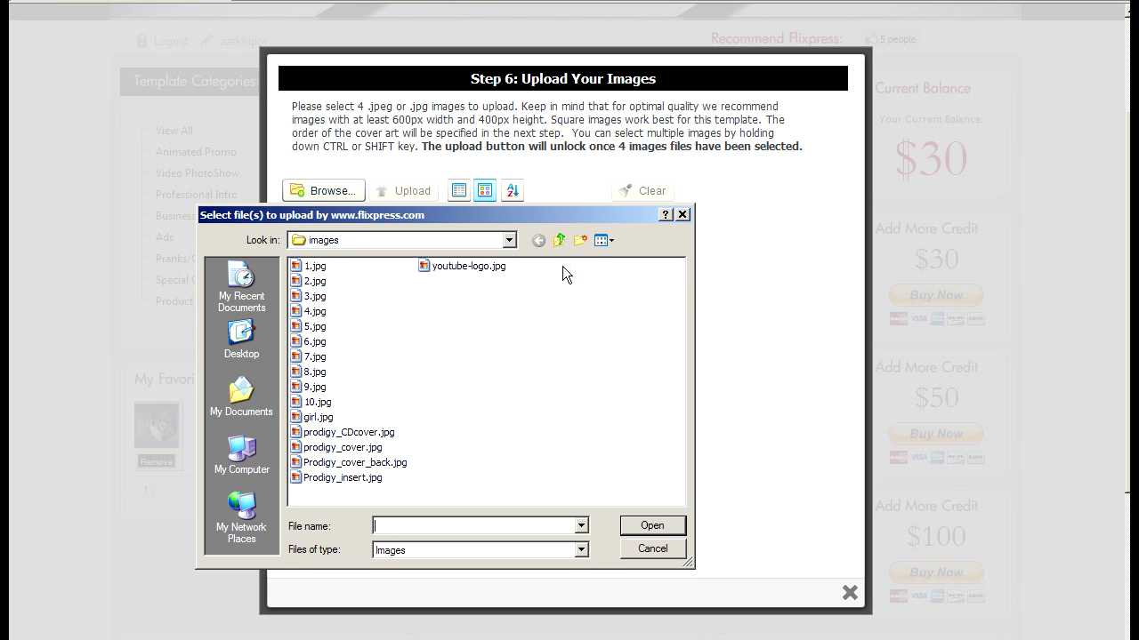
pyautogui.click(600, 241)
pyautogui.click(602, 260)
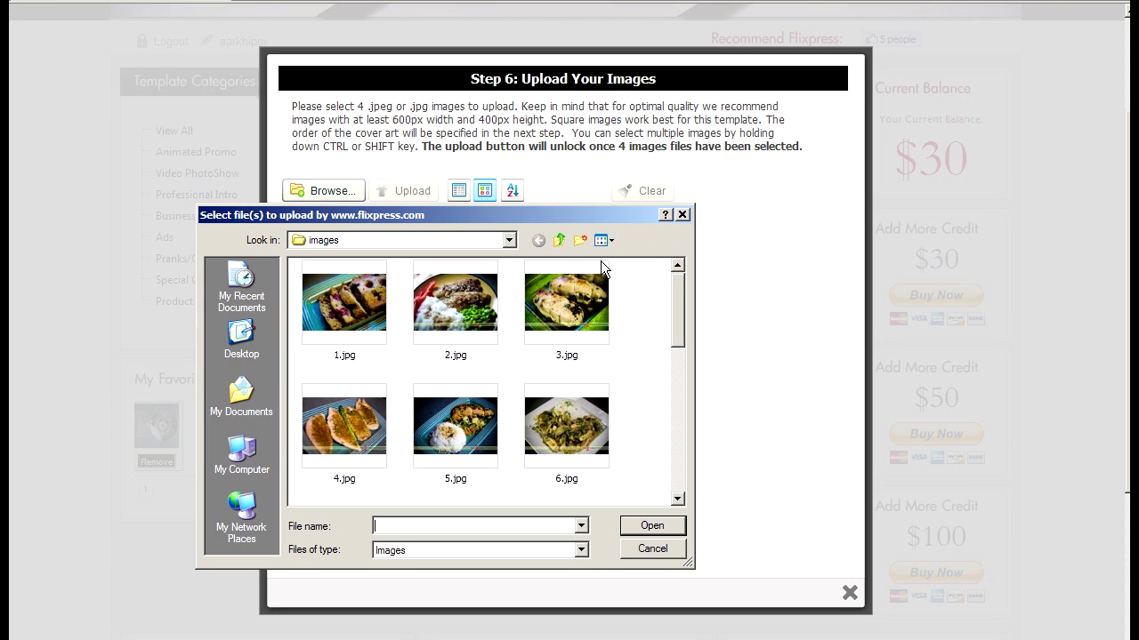
pyautogui.moveTo(683, 333); pyautogui.dragTo(672, 436)
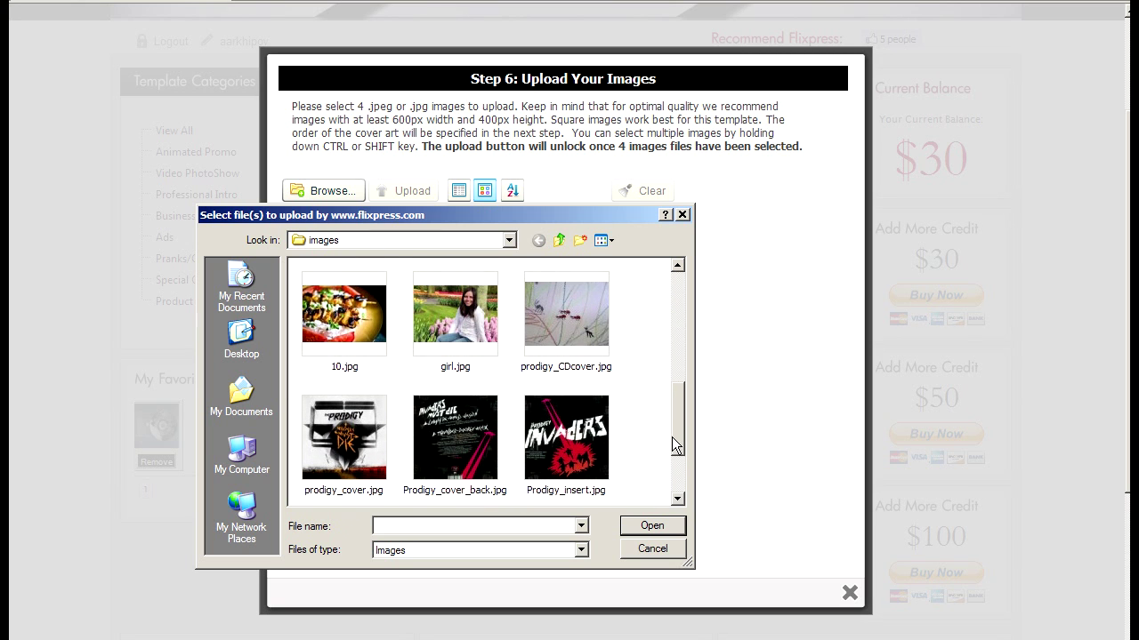
pyautogui.click(568, 330)
pyautogui.keyDown('ctrl'); pyautogui.click(385, 432); pyautogui.keyUp('ctrl')
pyautogui.keyDown('ctrl'); pyautogui.click(420, 432); pyautogui.keyUp('ctrl')
pyautogui.keyDown('ctrl'); pyautogui.click(554, 442); pyautogui.keyUp('ctrl')
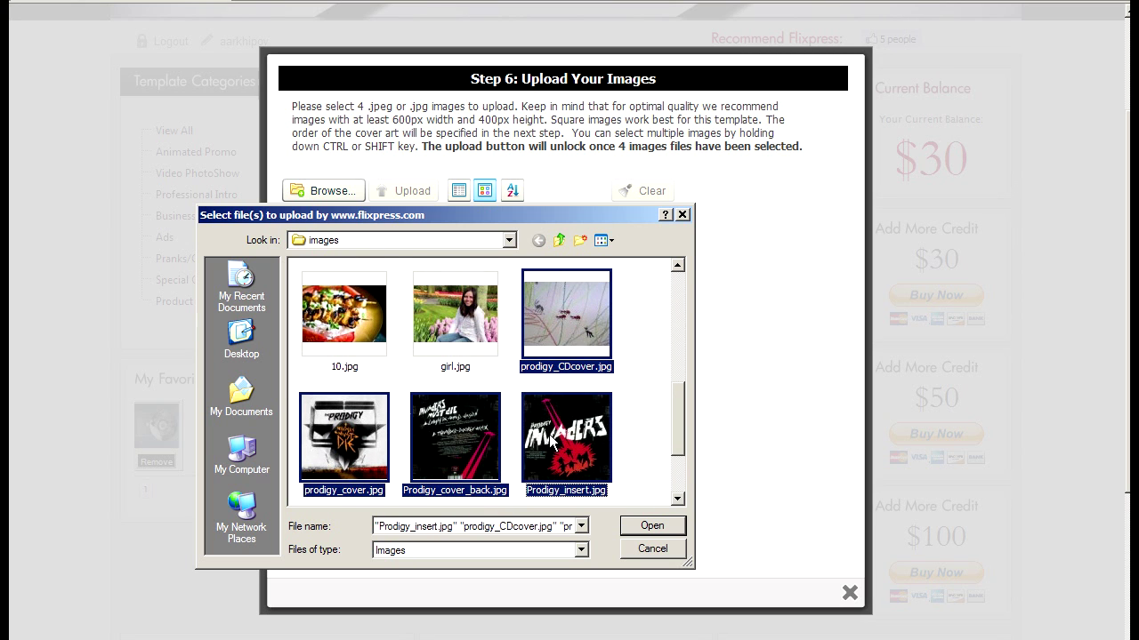
pyautogui.click(633, 519)
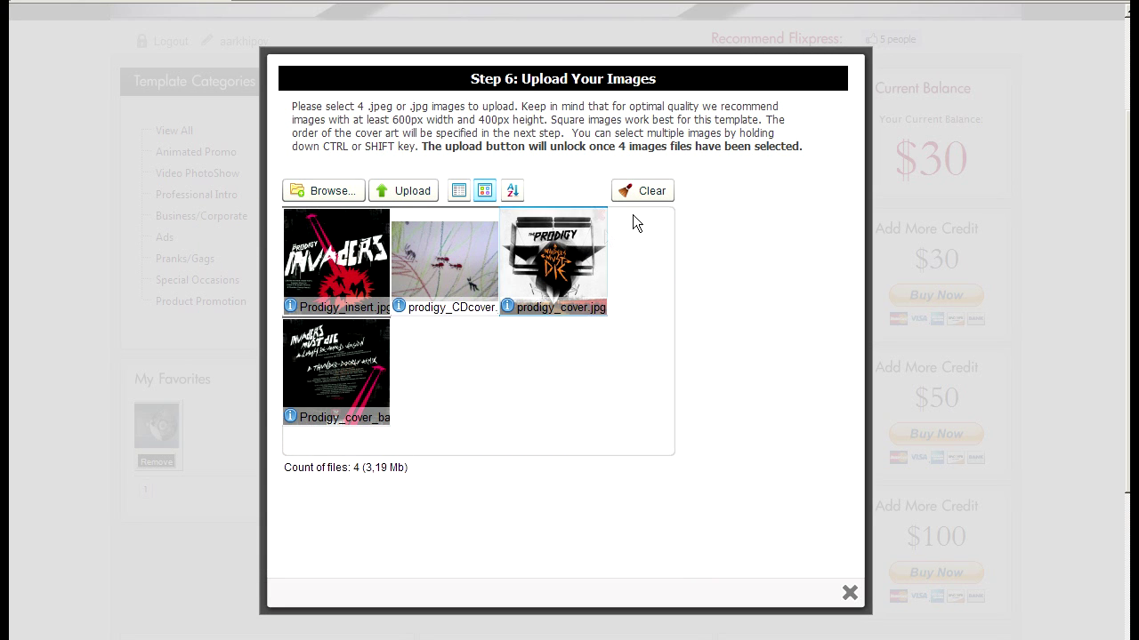
# Reorder the images as cover, CD cover, insert, back cover, and upload them
pyautogui.moveTo(578, 294); pyautogui.dragTo(478, 294)
pyautogui.moveTo(338, 276); pyautogui.dragTo(589, 288)
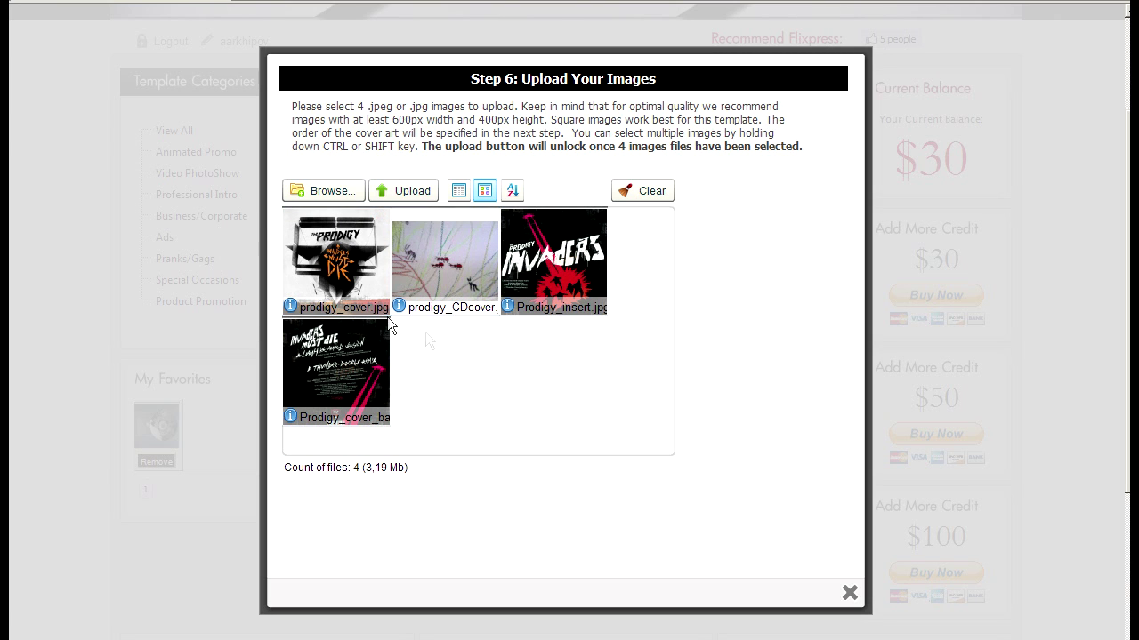
pyautogui.click(404, 193)
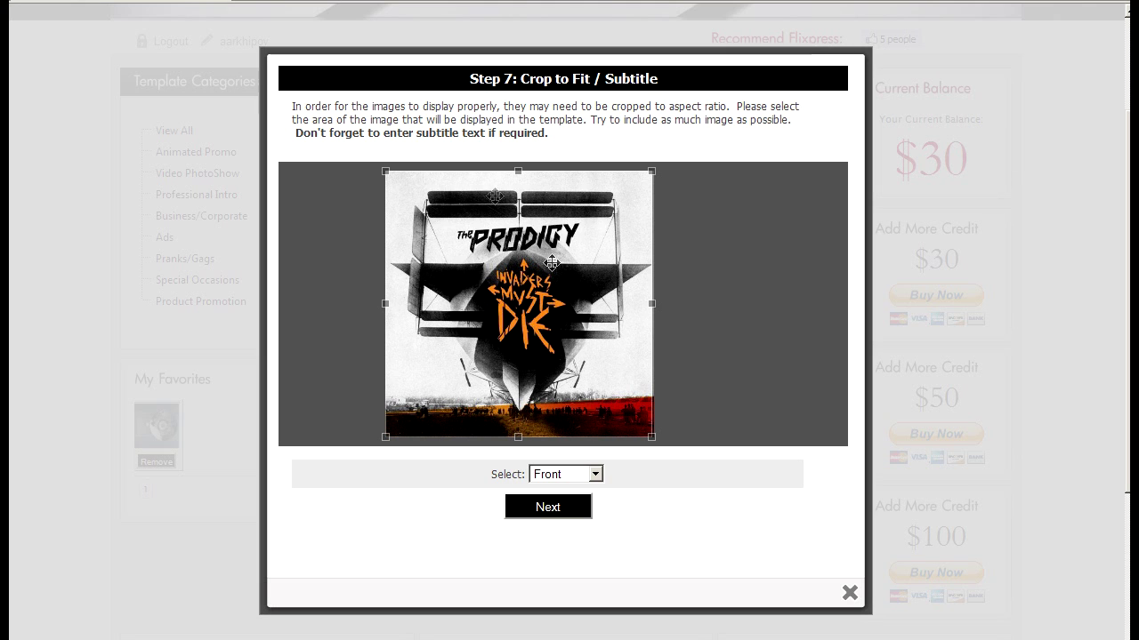
# Crop the images, assigning the ant drawing as CD Cover and the Invaders image as Insert
pyautogui.click(538, 510)
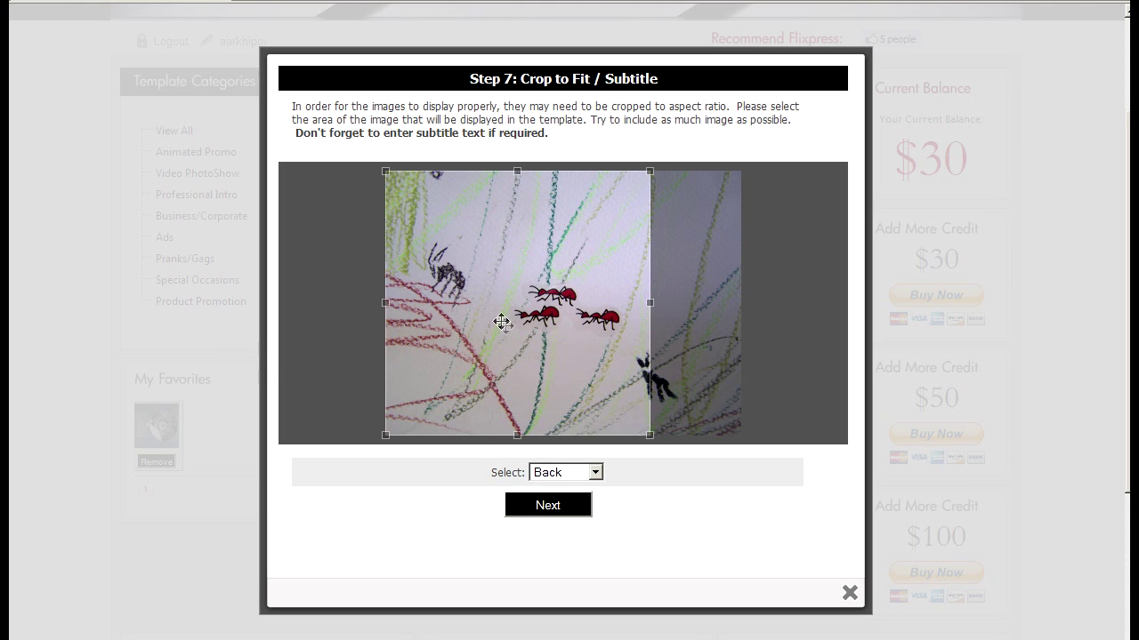
pyautogui.moveTo(523, 303); pyautogui.dragTo(582, 302)
pyautogui.click(591, 472)
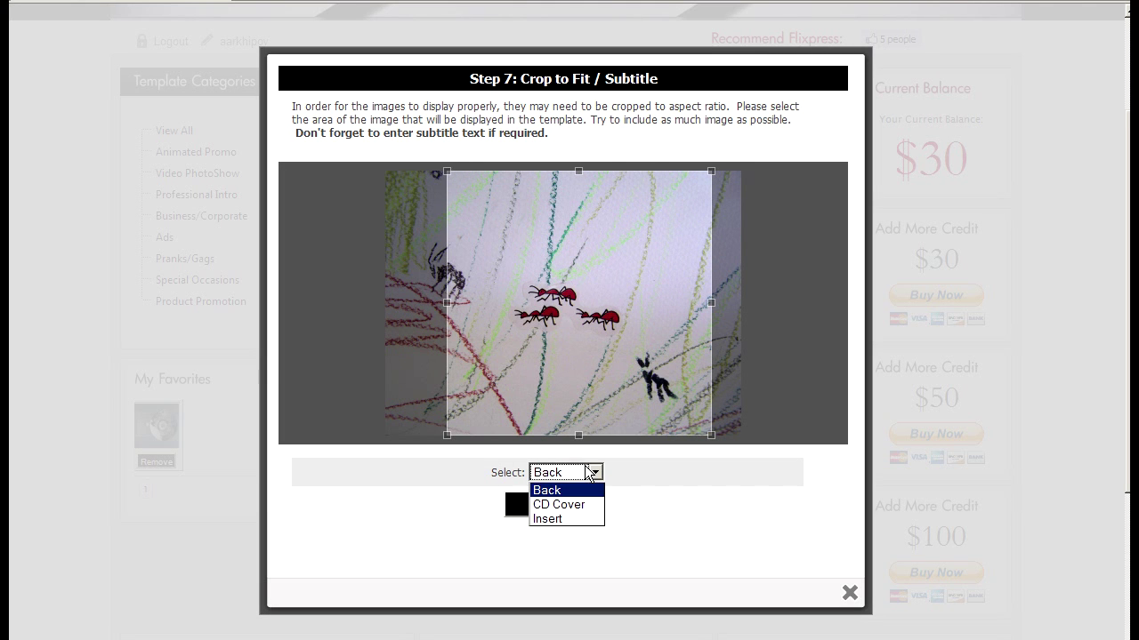
pyautogui.click(568, 505)
pyautogui.click(561, 507)
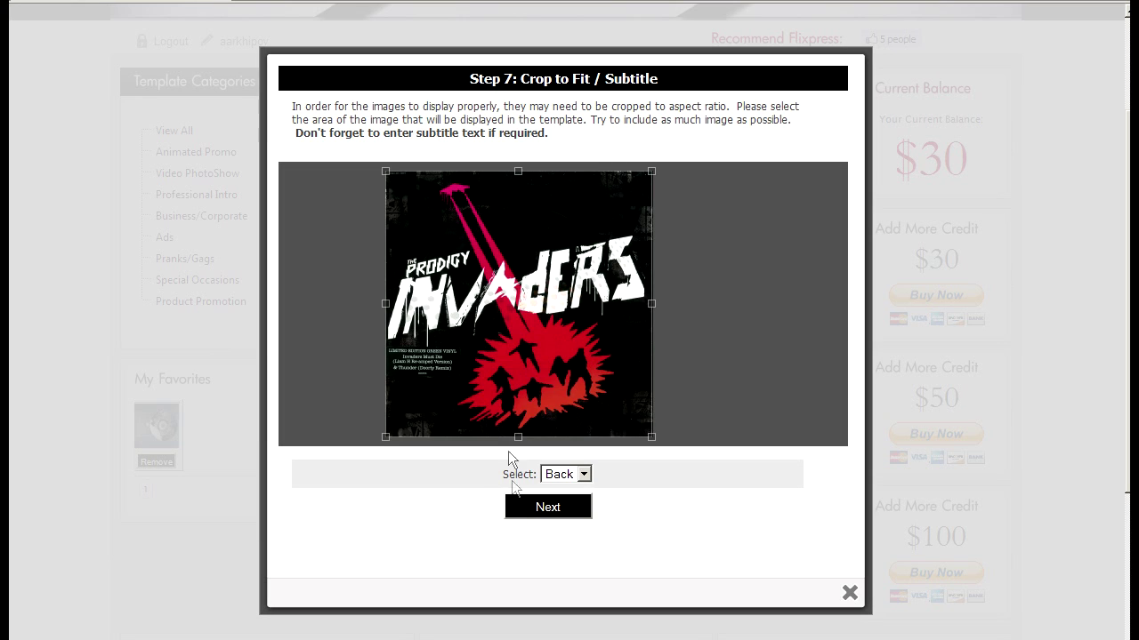
pyautogui.click(562, 475)
pyautogui.click(546, 508)
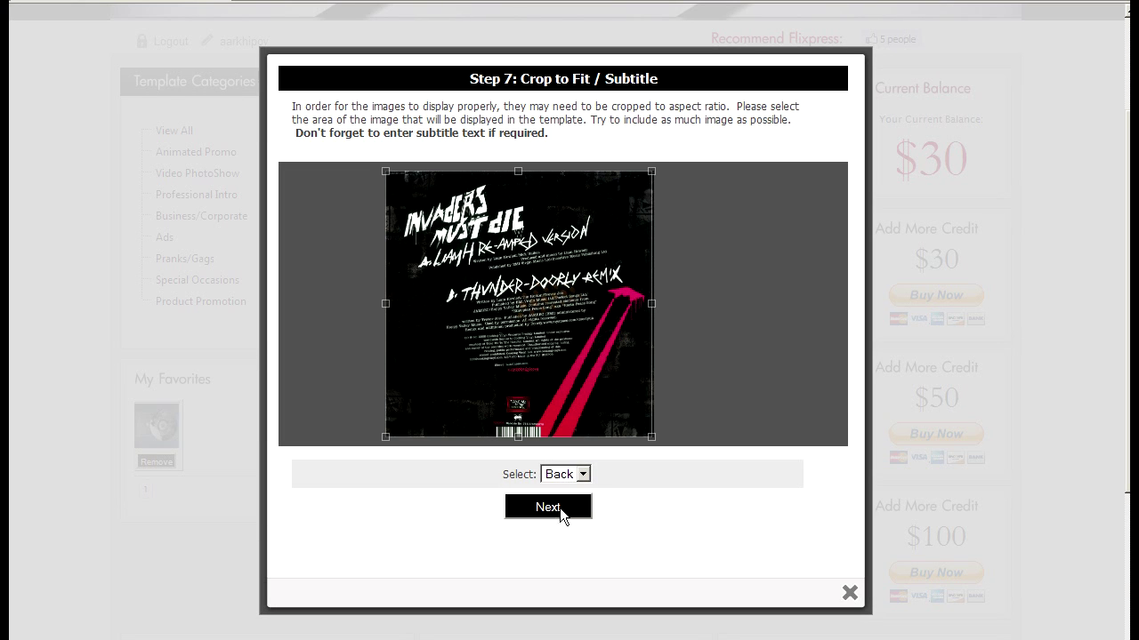
pyautogui.click(559, 508)
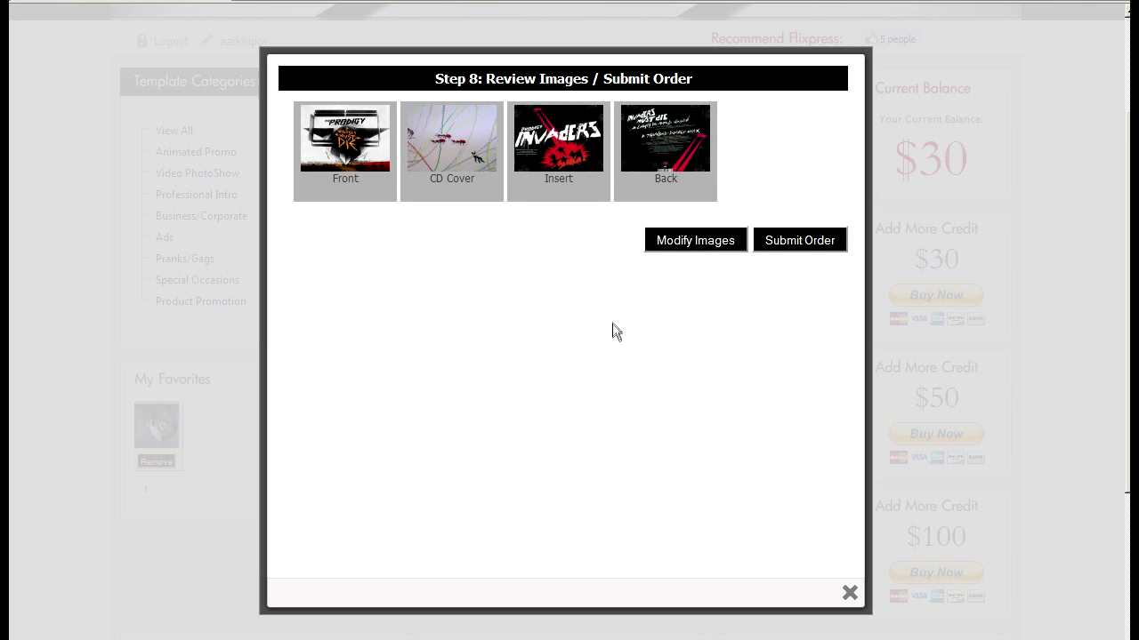
# Submit the order and highlight its order number and queue position on the confirmation
pyautogui.click(820, 242)
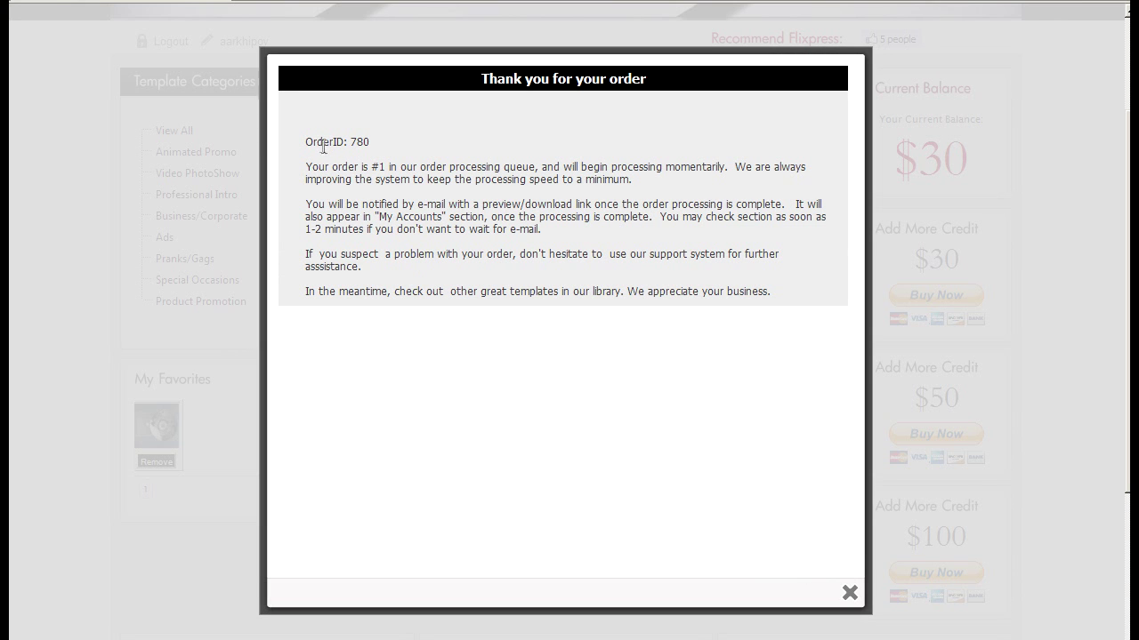
pyautogui.moveTo(307, 140); pyautogui.dragTo(352, 141)
pyautogui.click(375, 142)
pyautogui.moveTo(380, 167); pyautogui.dragTo(372, 167)
pyautogui.click(378, 167)
# Go to My Orders, refresh it to show new order 780, and play its preview
pyautogui.click(849, 593)
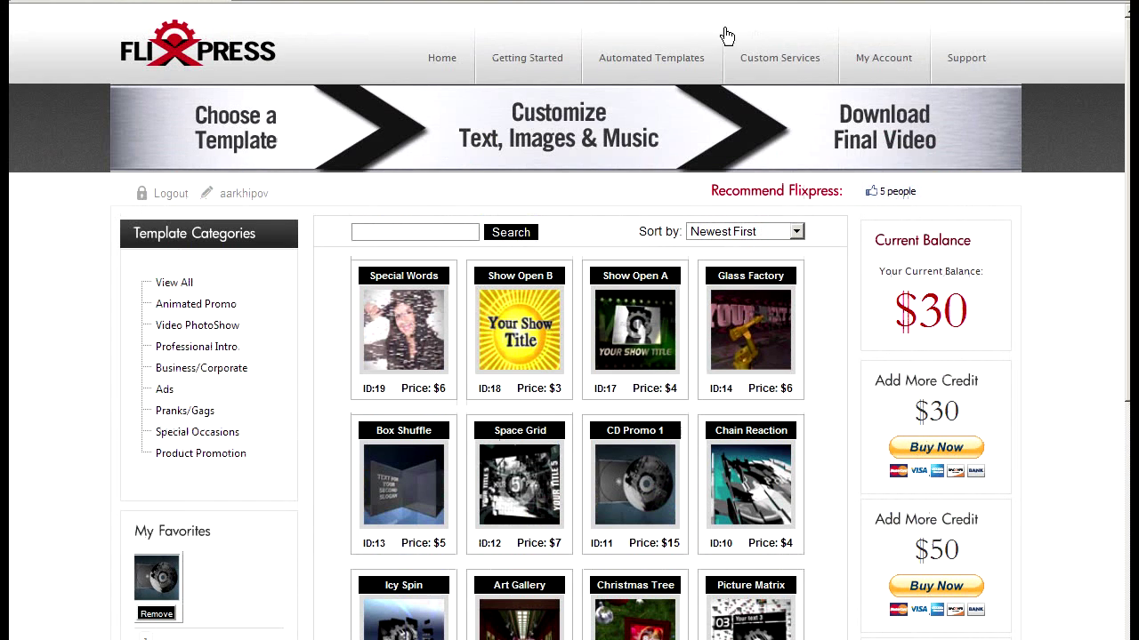
pyautogui.click(910, 71)
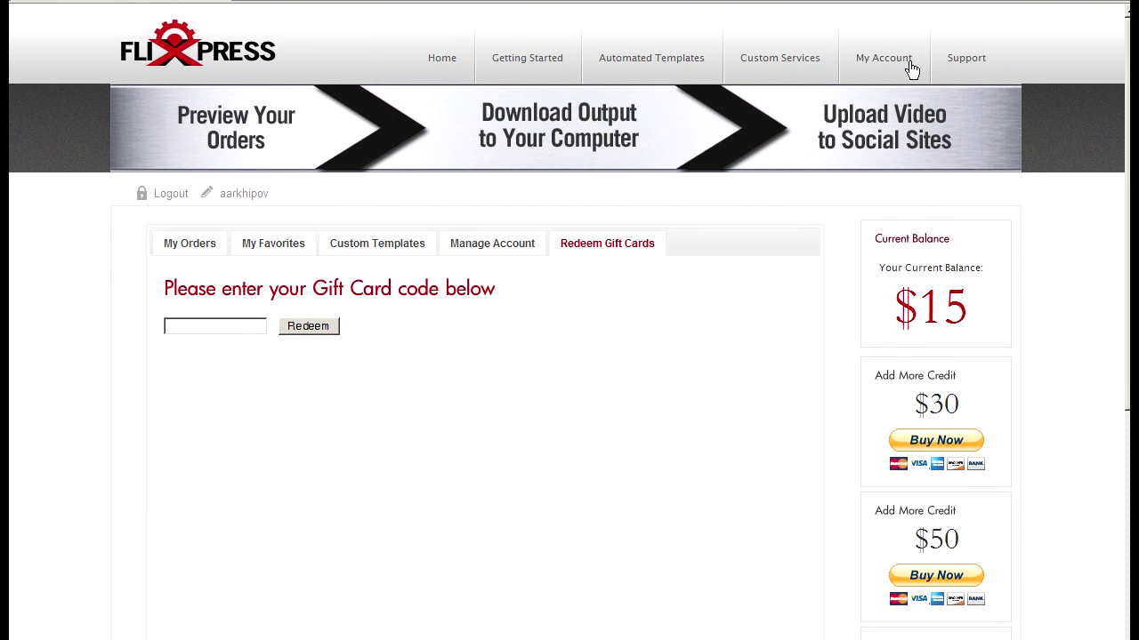
pyautogui.click(207, 254)
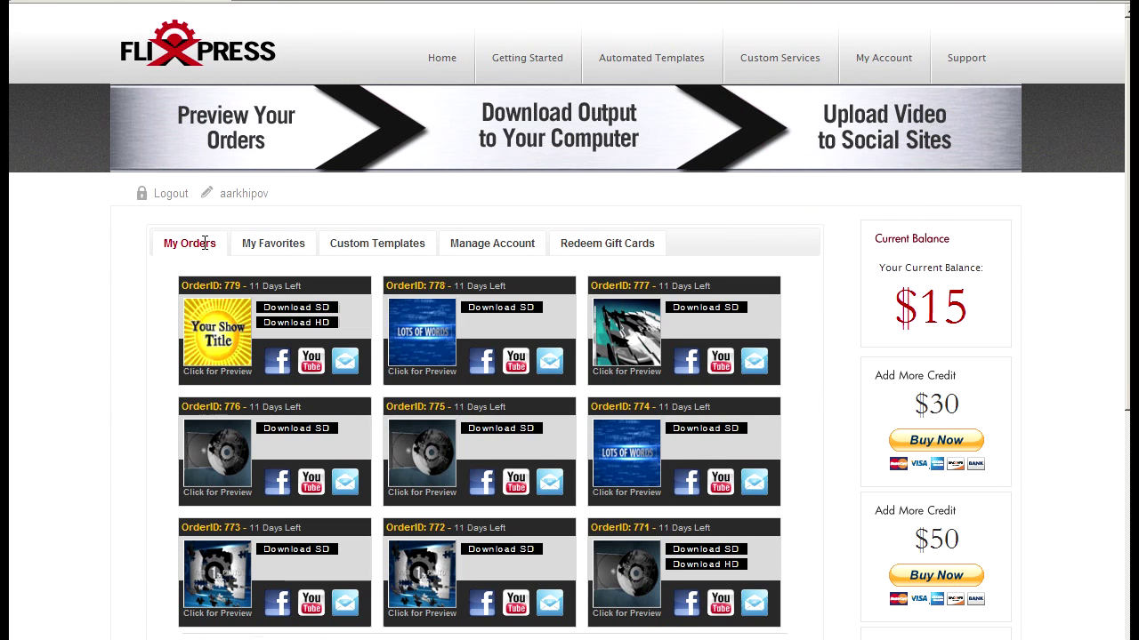
pyautogui.click(878, 60)
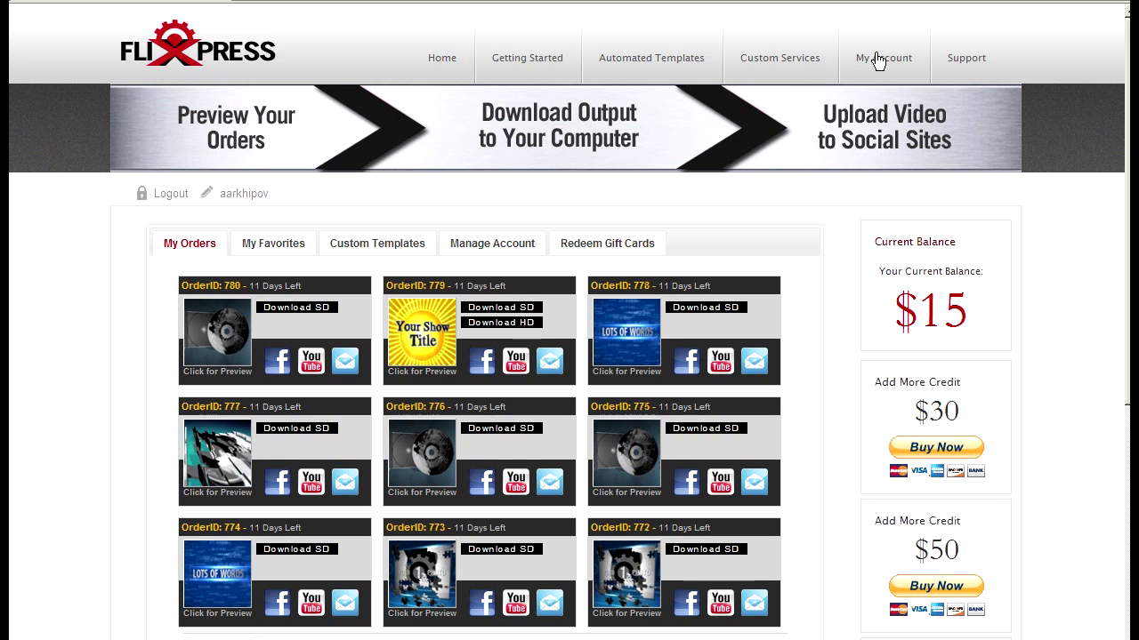
pyautogui.click(233, 351)
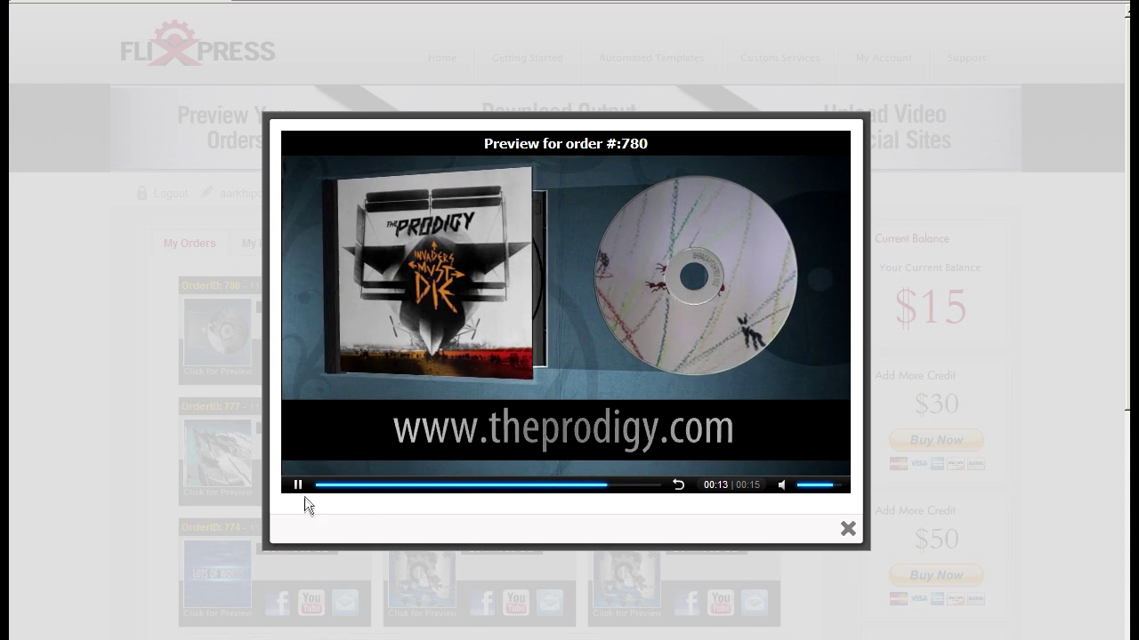
# Restart the order 780 Prodigy promo preview from the beginning, then close it
pyautogui.click(298, 486)
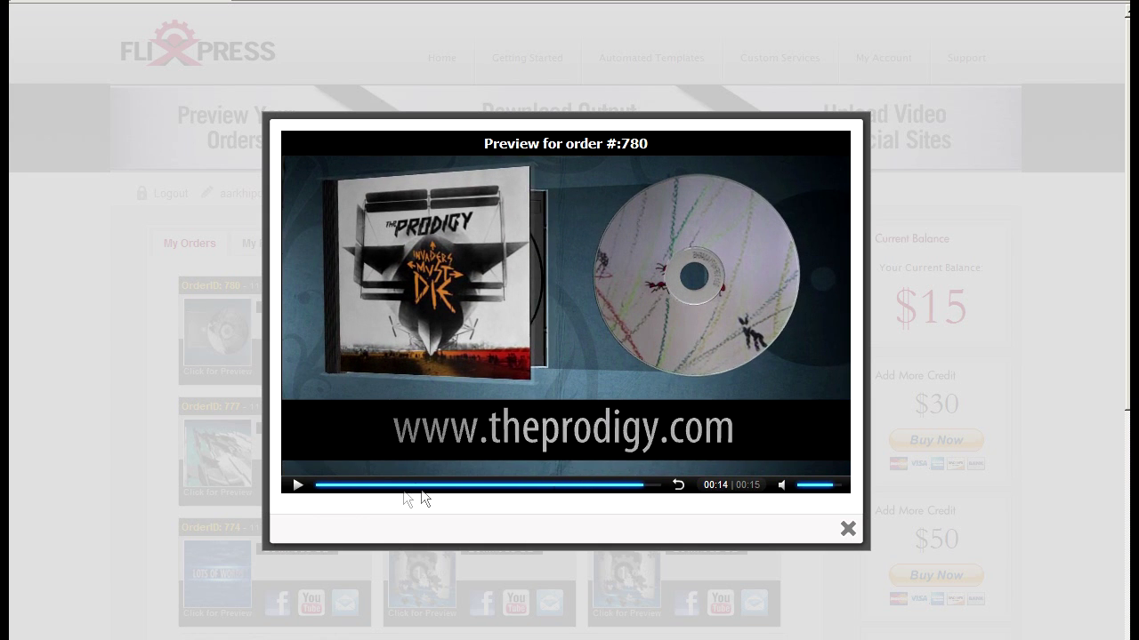
pyautogui.click(355, 487)
pyautogui.click(298, 486)
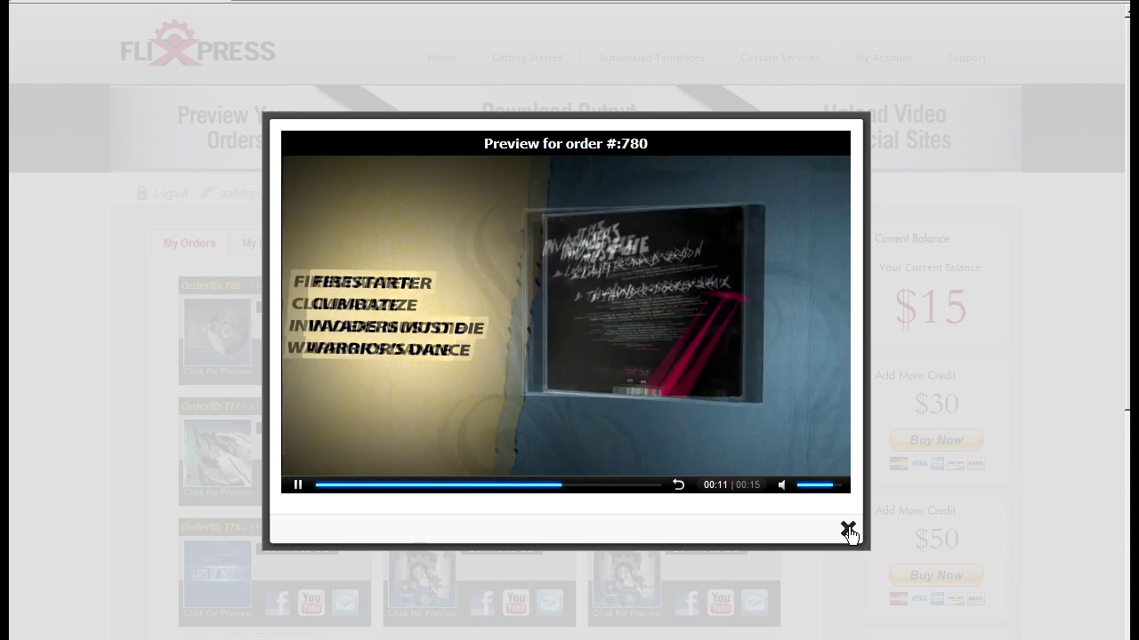
pyautogui.click(848, 531)
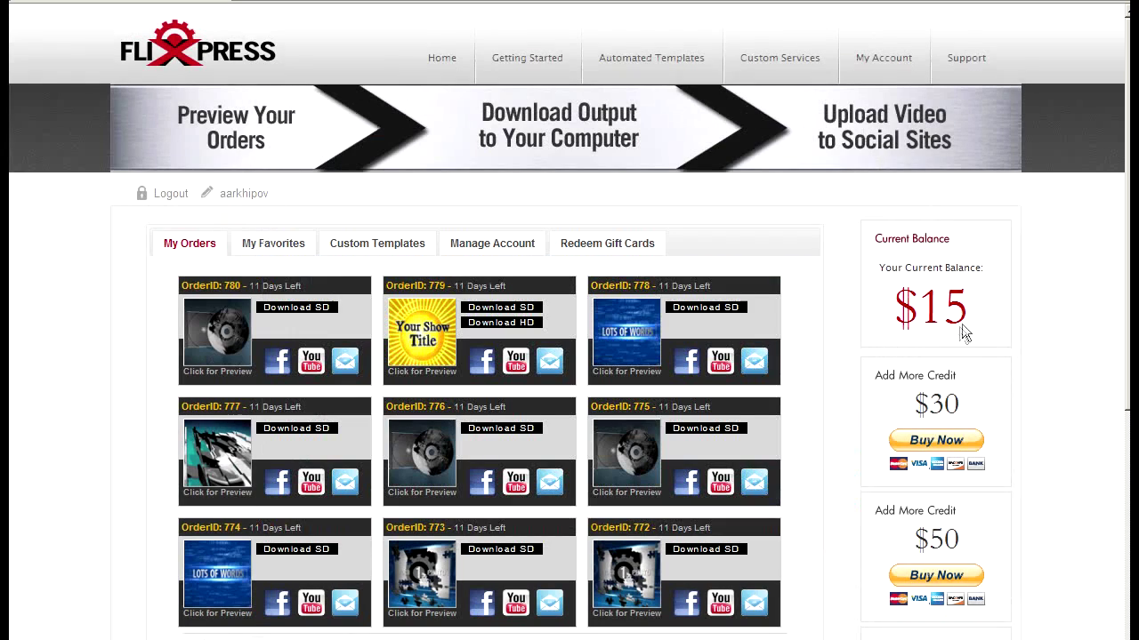
# Skip the SD download and copy the Prodigy video's shareable link to the clipboard
pyautogui.click(281, 304)
pyautogui.click(425, 345)
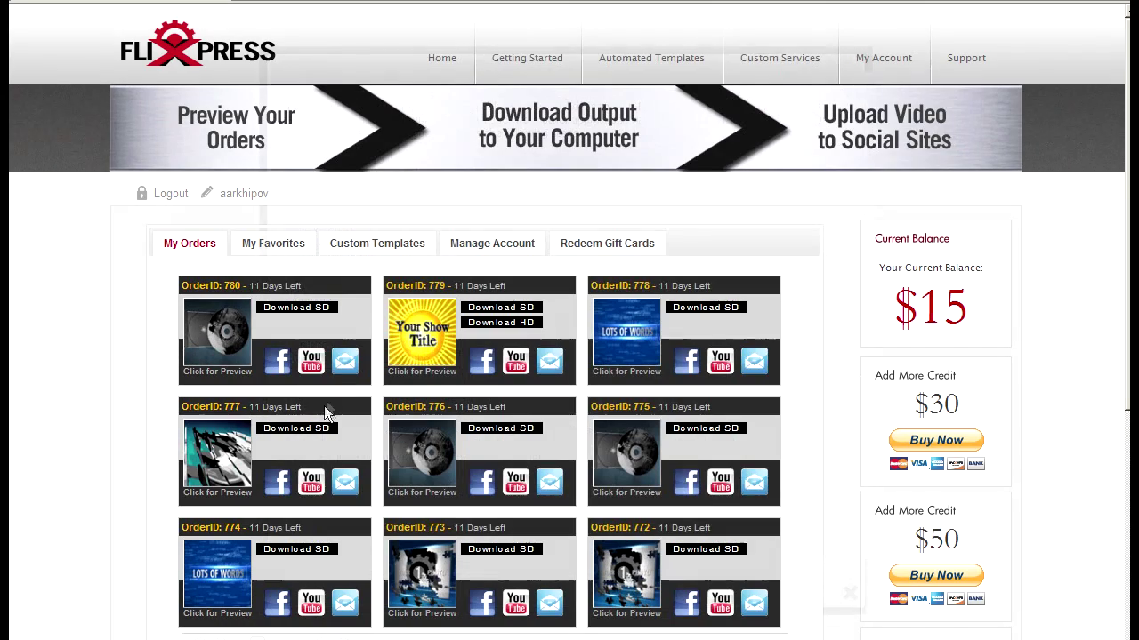
pyautogui.click(345, 360)
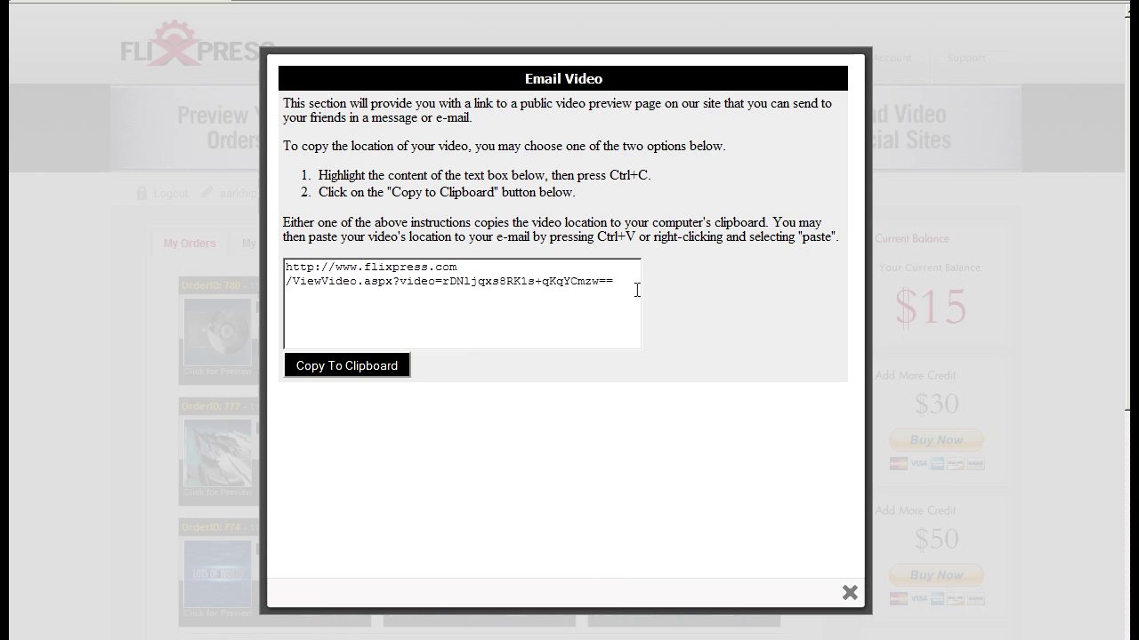
pyautogui.moveTo(637, 290); pyautogui.dragTo(287, 268)
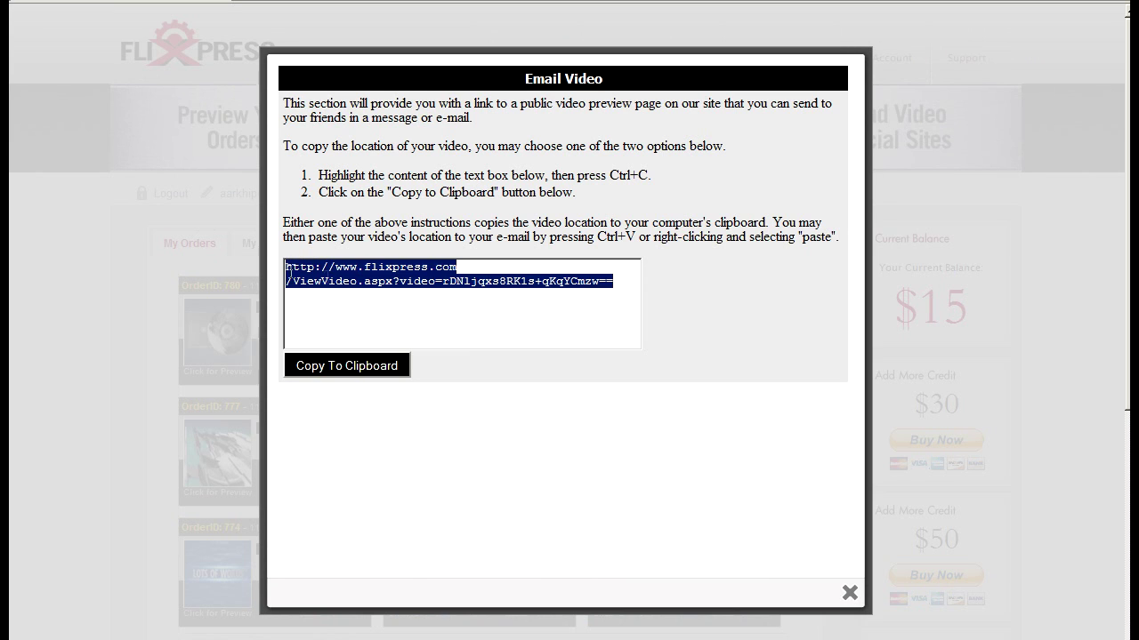
pyautogui.click(369, 374)
pyautogui.click(548, 315)
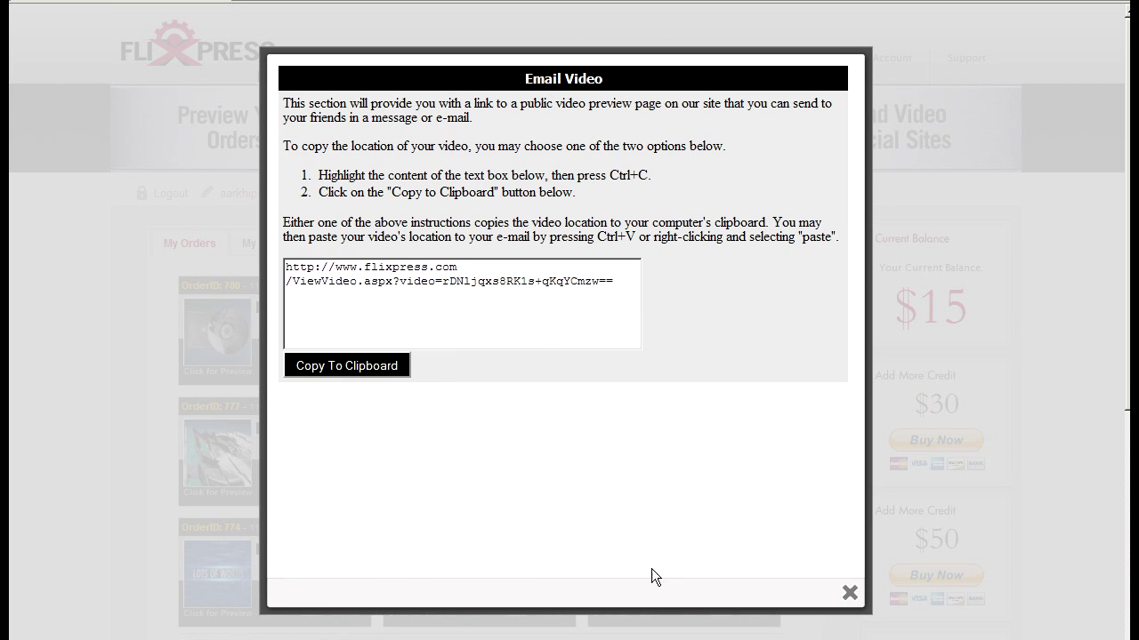
pyautogui.click(849, 594)
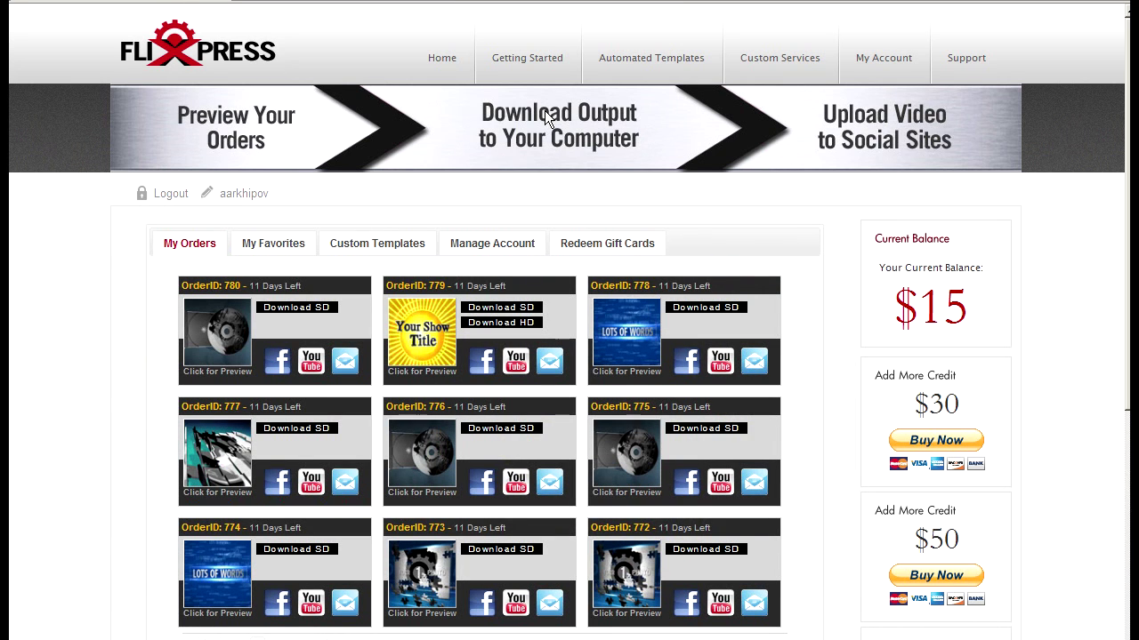
# Open the $4 Chain Reaction T10 template, agree to its terms, and reach the Step 3 form
pyautogui.click(654, 60)
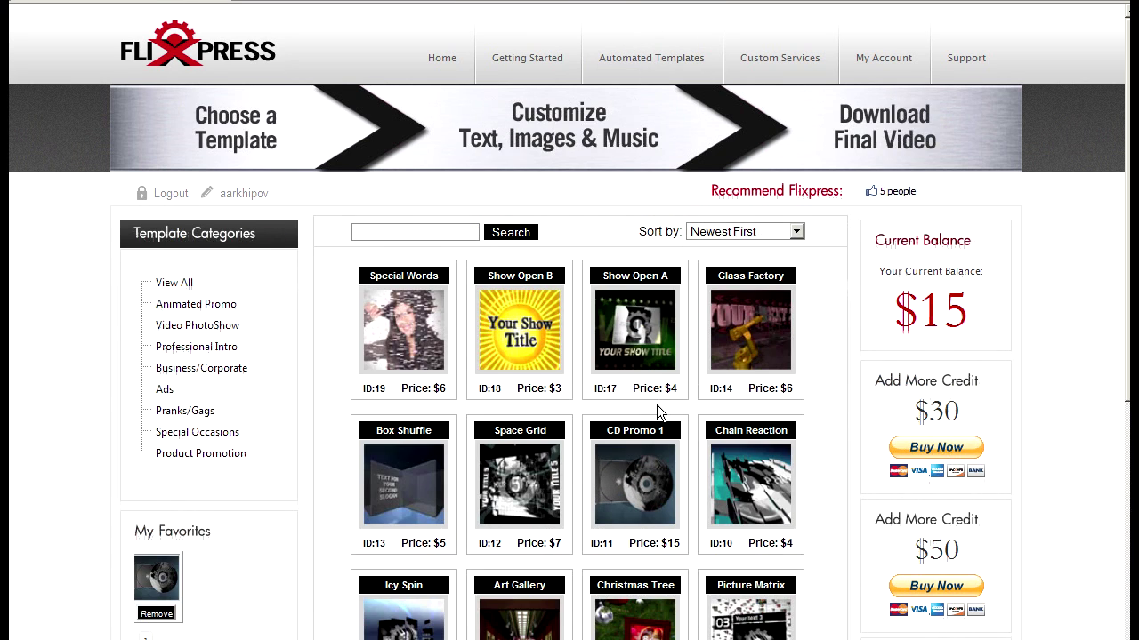
pyautogui.scroll(-3, 658, 412)
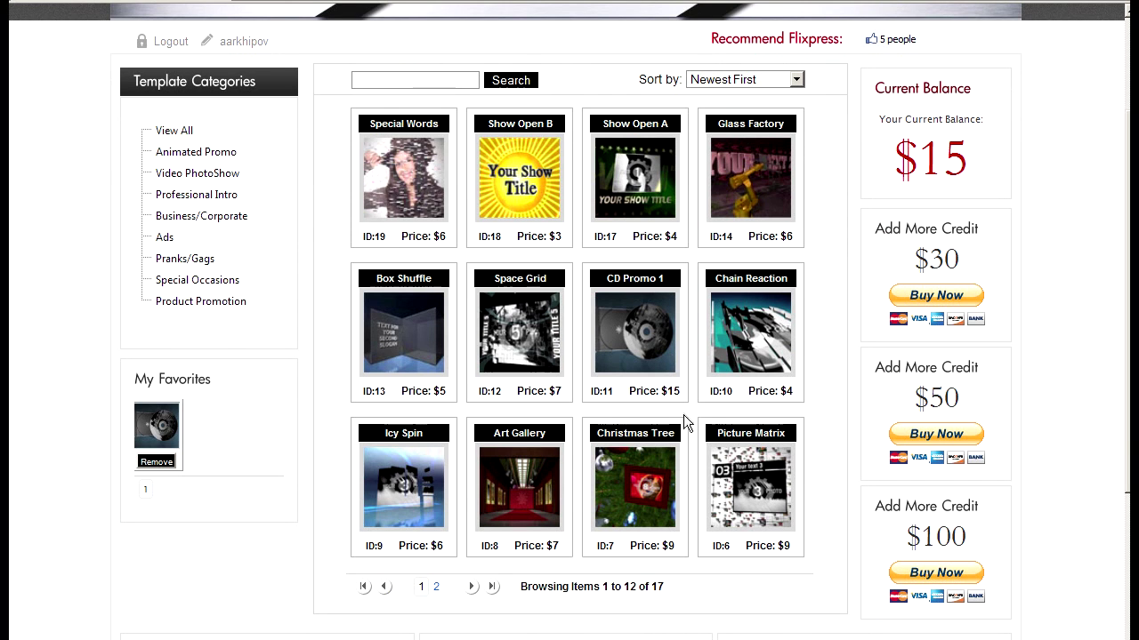
pyautogui.scroll(1, 680, 436)
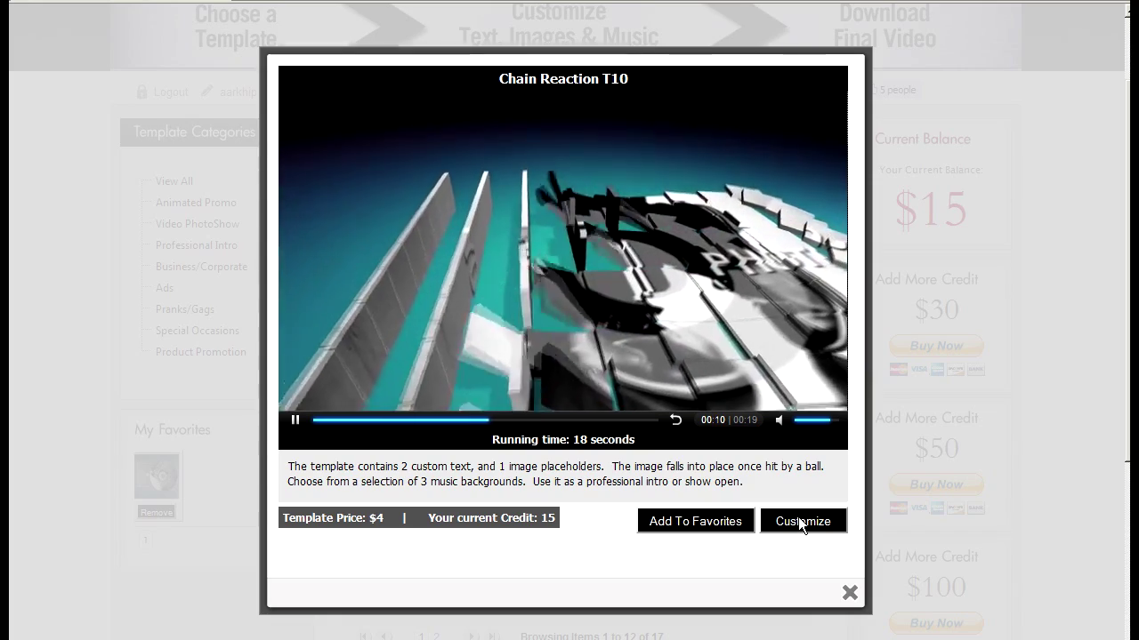
pyautogui.click(798, 521)
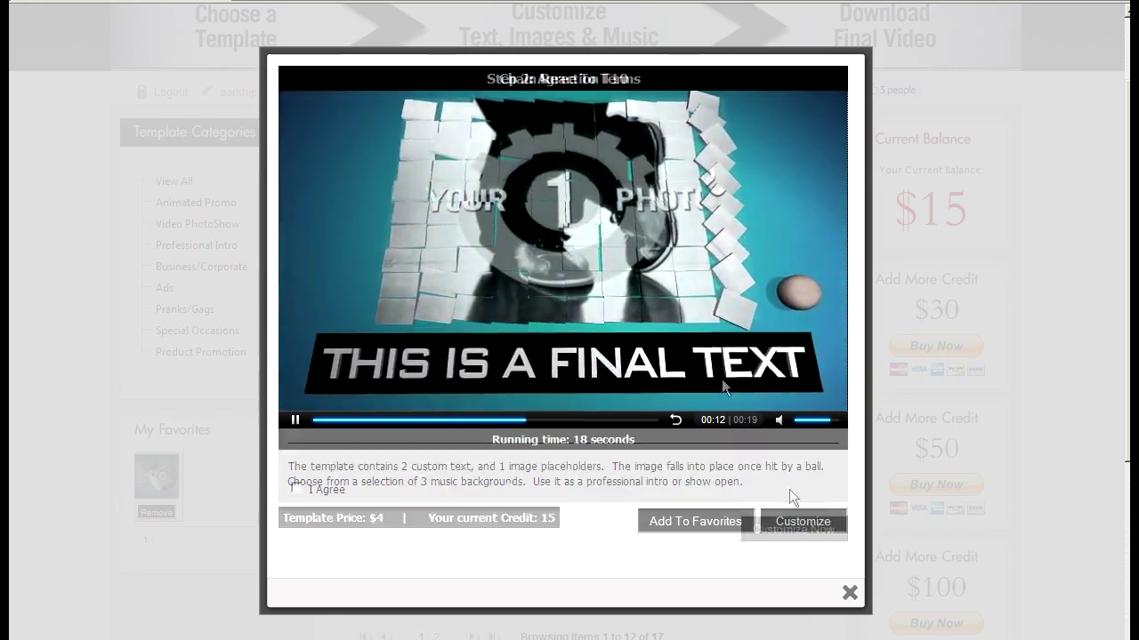
pyautogui.click(296, 488)
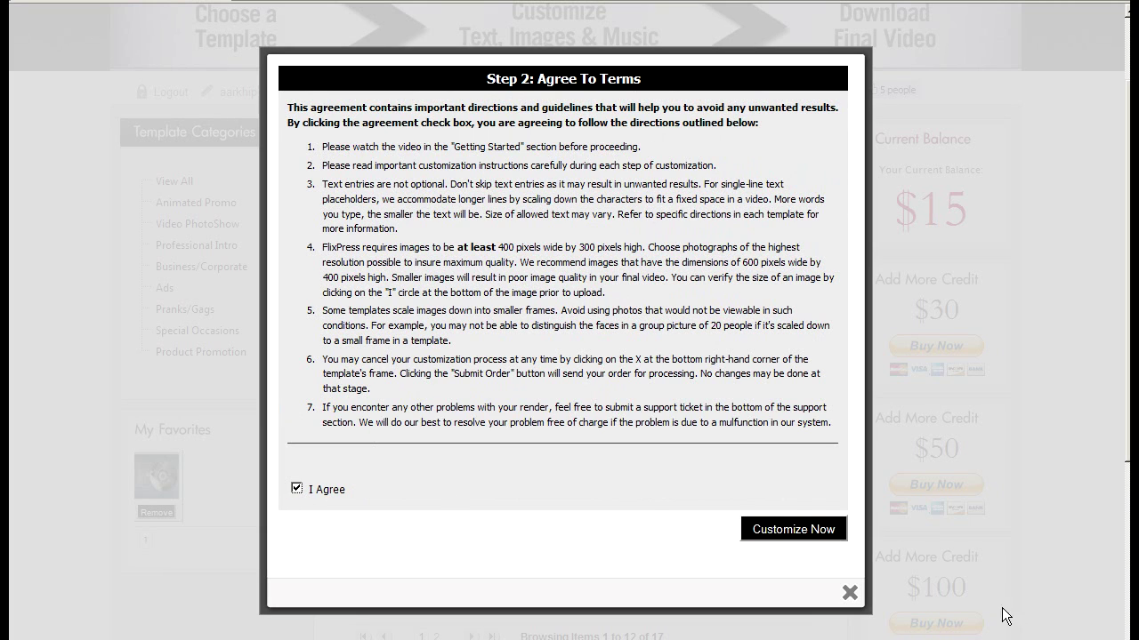
pyautogui.click(810, 534)
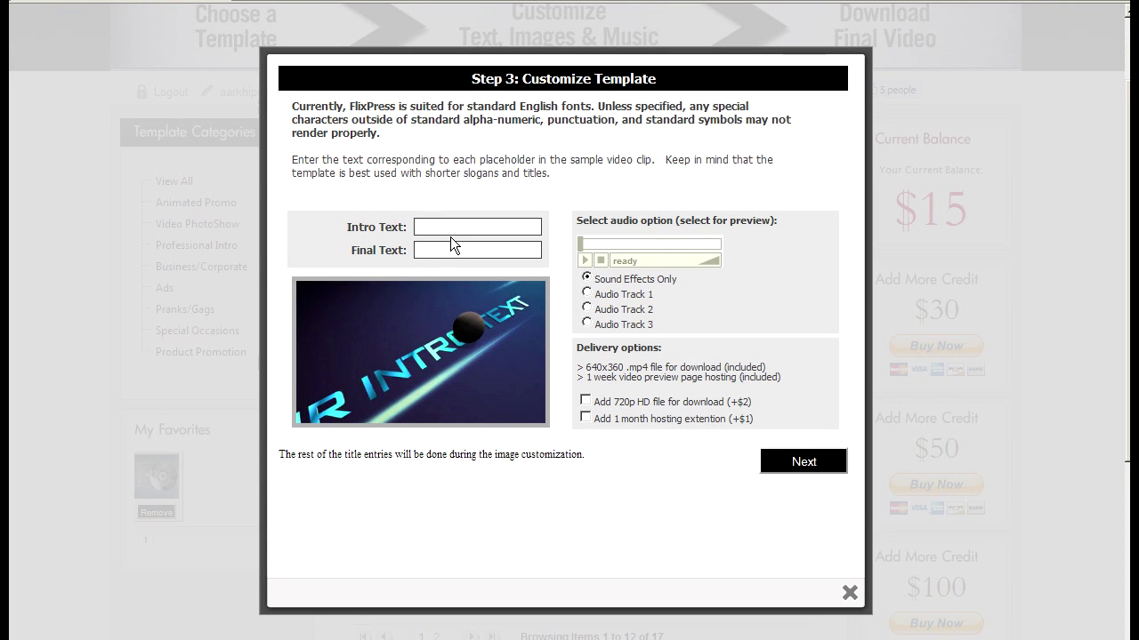
# Enter intro TODAY I WISH YOU and final text A HAPPY BIRTHDAY, with Audio Track 2
pyautogui.write('TODAY I WISH YOU')
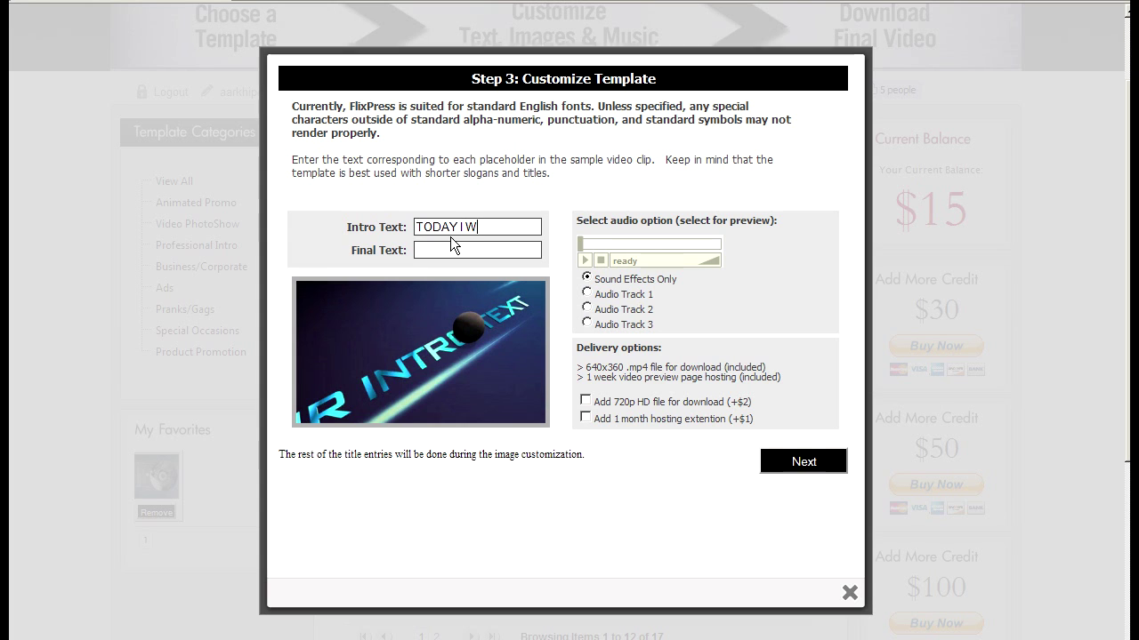
pyautogui.press('Tab')
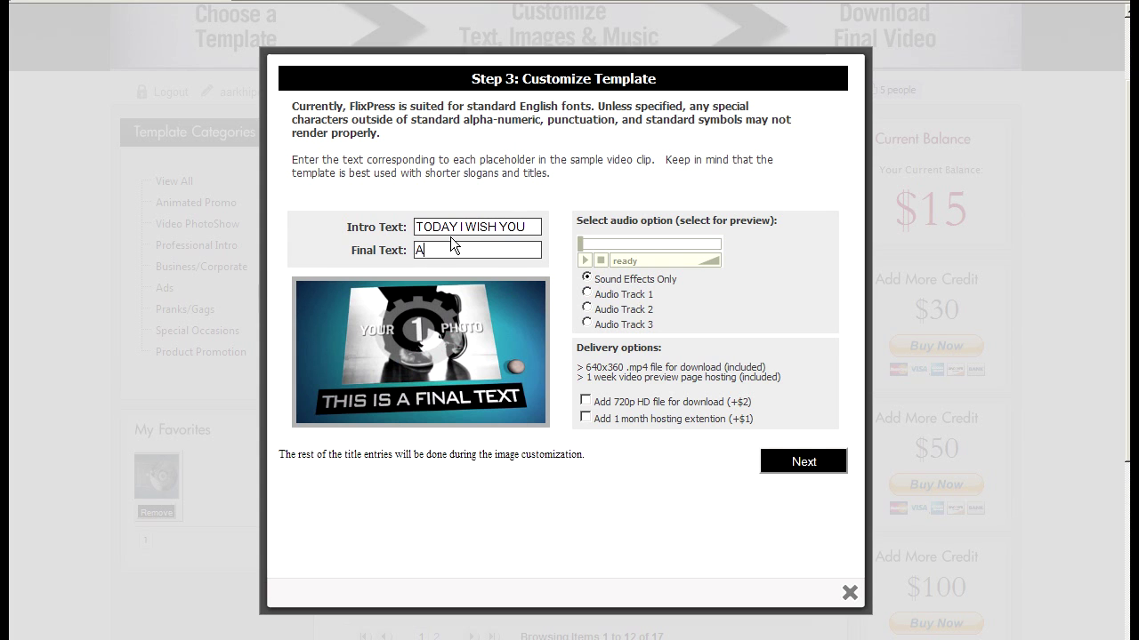
pyautogui.write('A HAPPY BIRTHDAY')
pyautogui.click(587, 293)
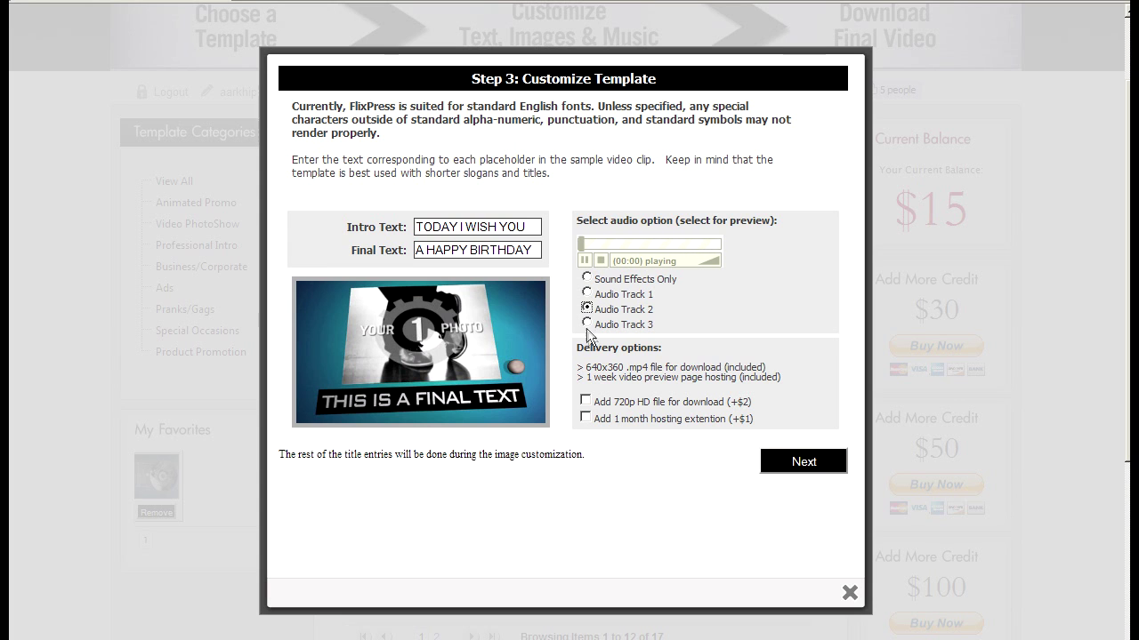
pyautogui.click(792, 469)
# Upload girl.jpg, crop it to frame the woman, and submit the birthday order
pyautogui.click(775, 255)
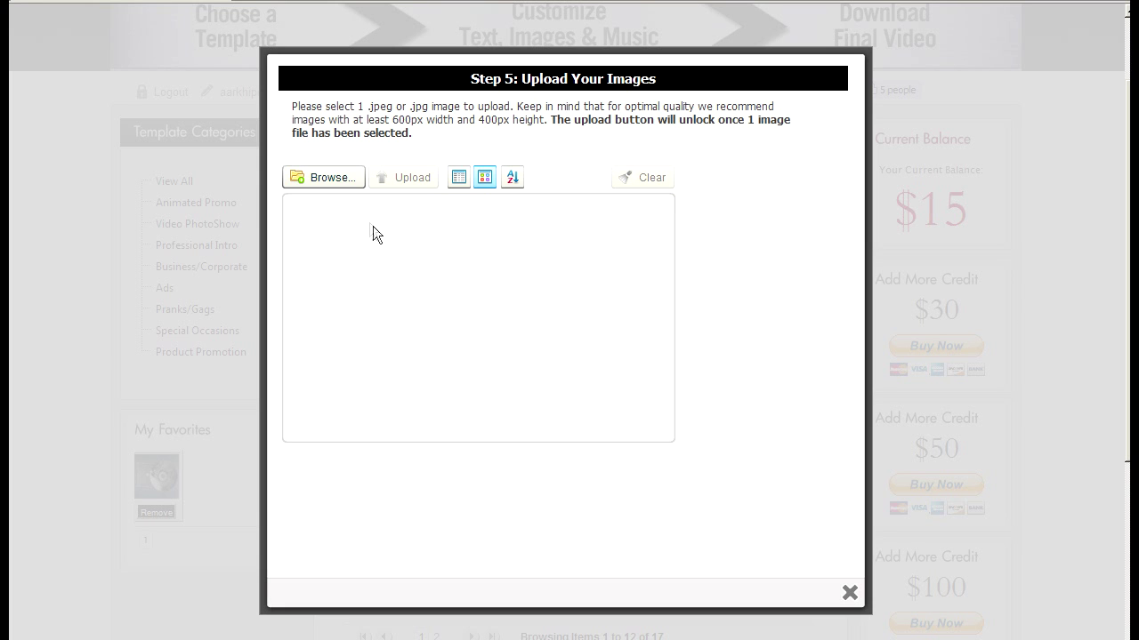
pyautogui.click(336, 182)
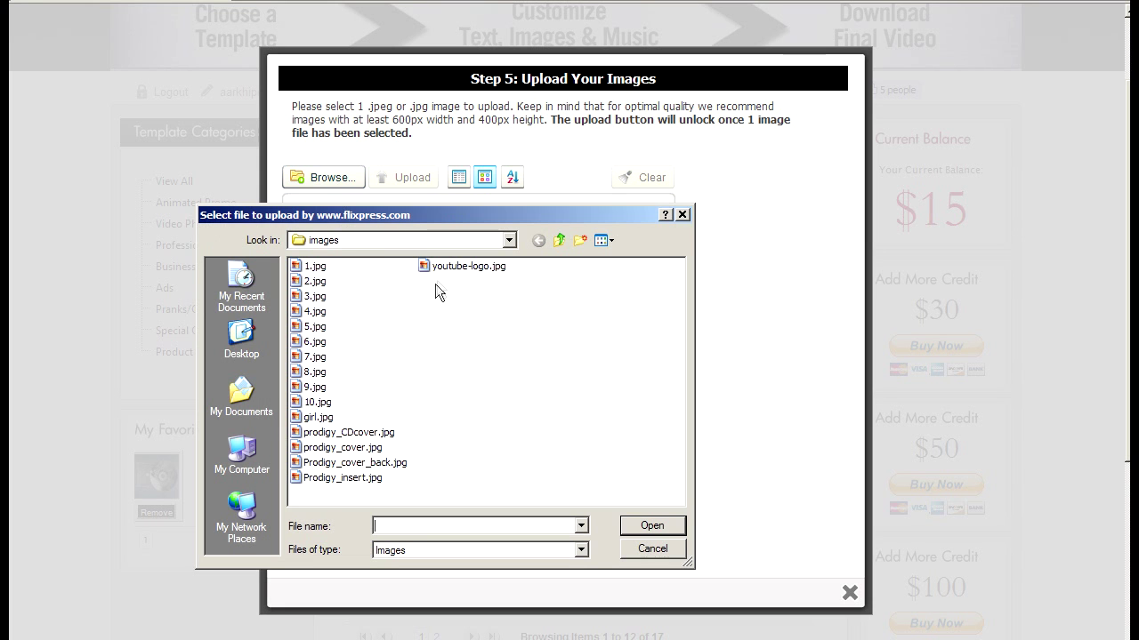
pyautogui.doubleClick(318, 418)
pyautogui.click(418, 181)
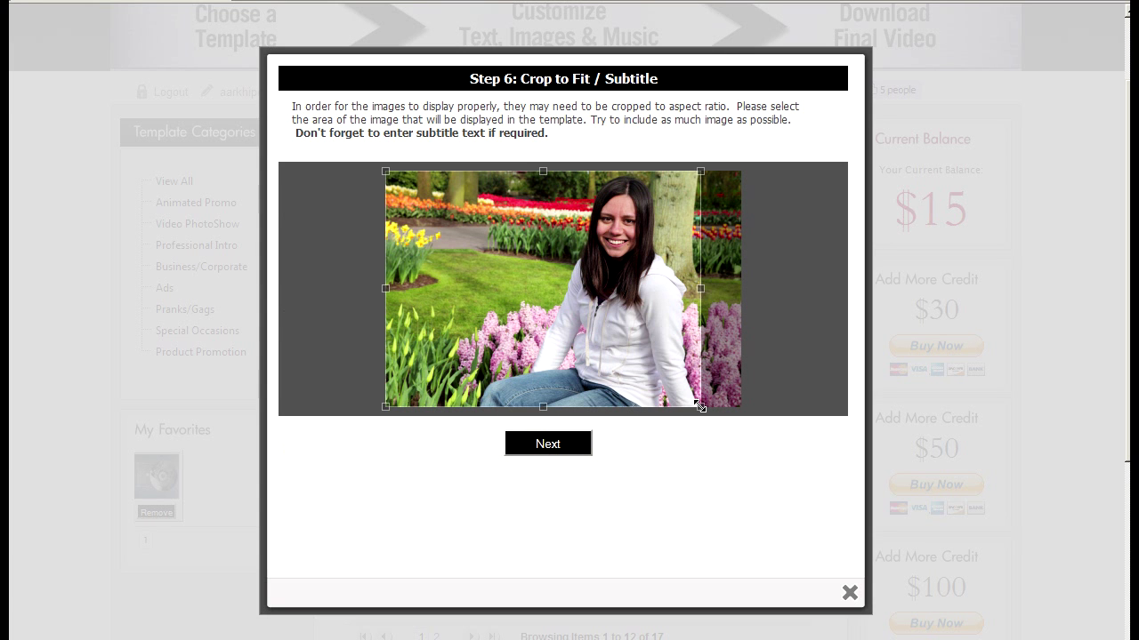
pyautogui.moveTo(700, 406); pyautogui.dragTo(652, 370)
pyautogui.moveTo(559, 310); pyautogui.dragTo(629, 311)
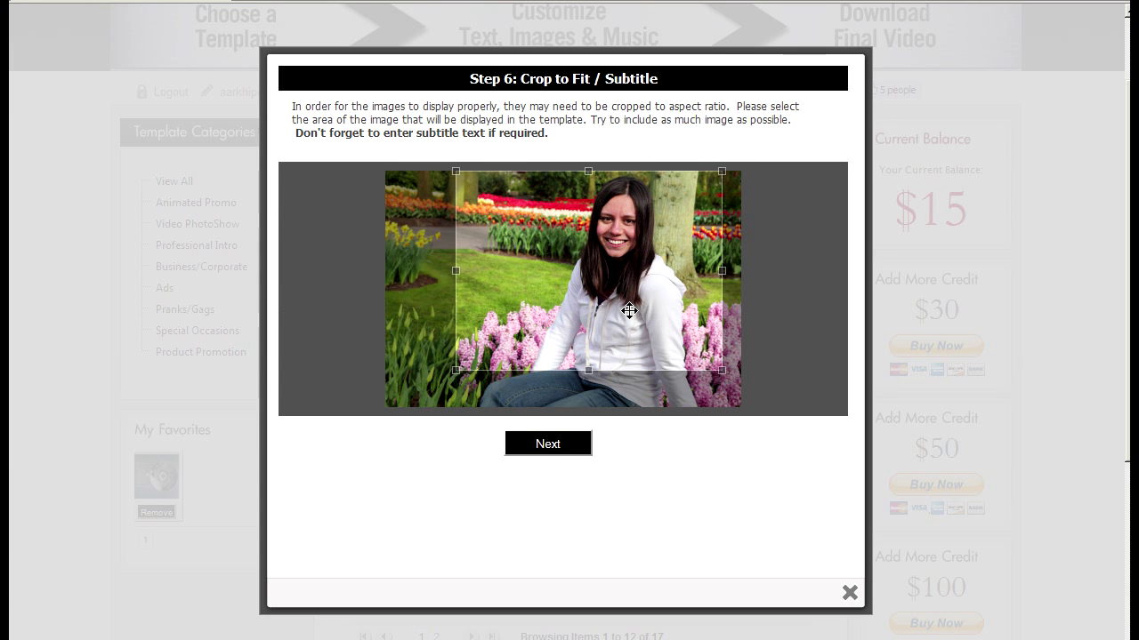
pyautogui.click(578, 449)
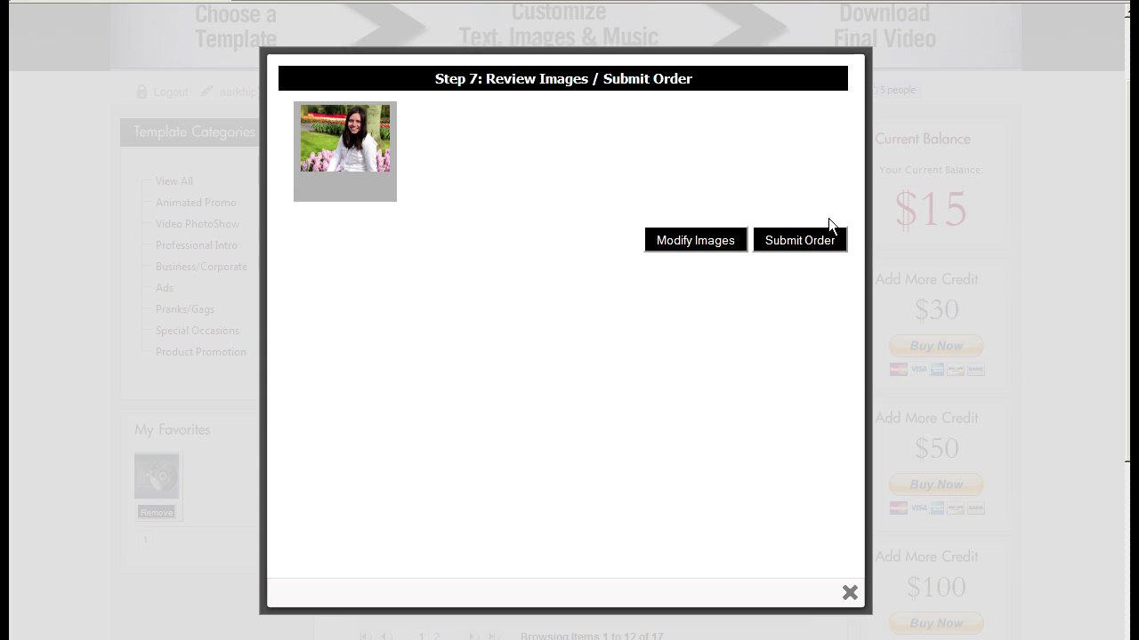
pyautogui.click(813, 240)
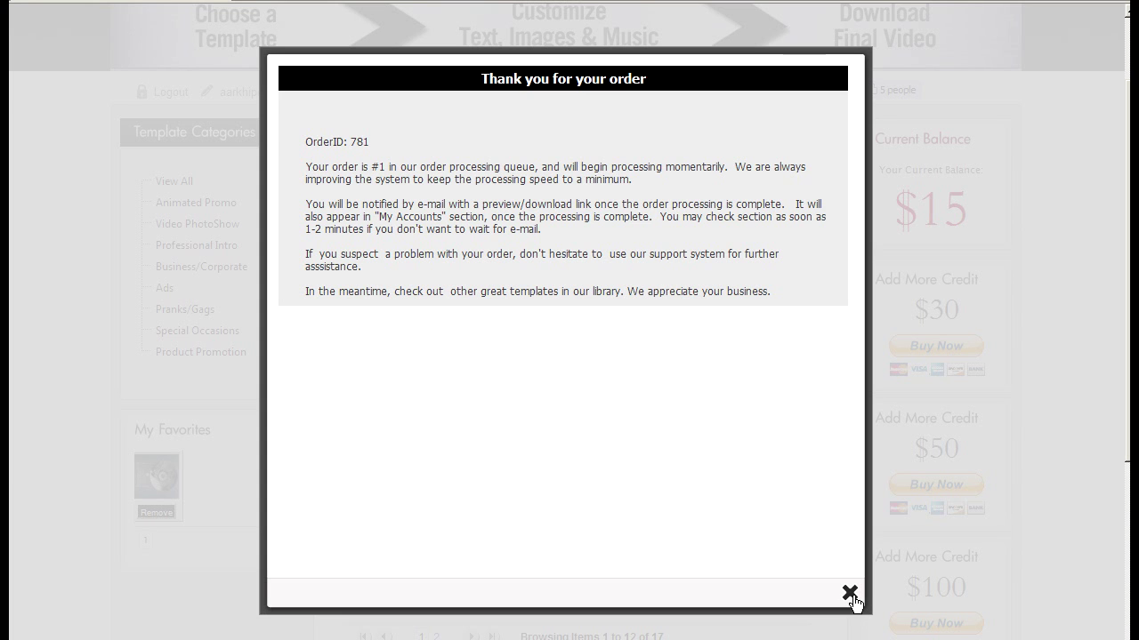
# Browse the next page of templates, then return to the account's orders page
pyautogui.scroll(2, 860, 546)
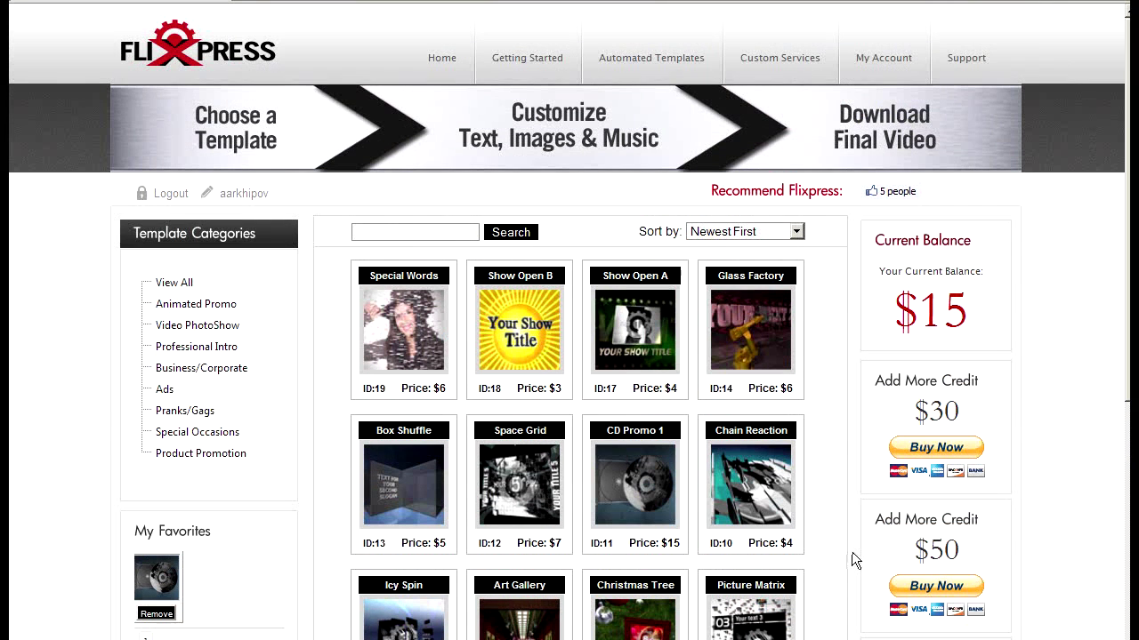
pyautogui.scroll(-3, 849, 551)
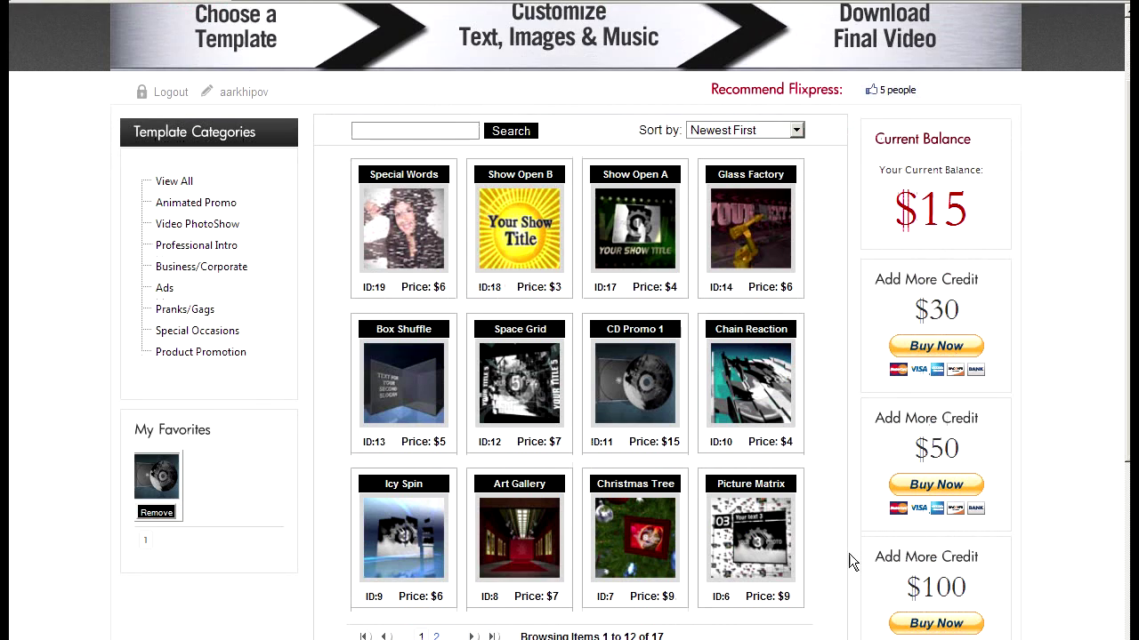
pyautogui.scroll(1, 849, 554)
pyautogui.scroll(-1, 728, 575)
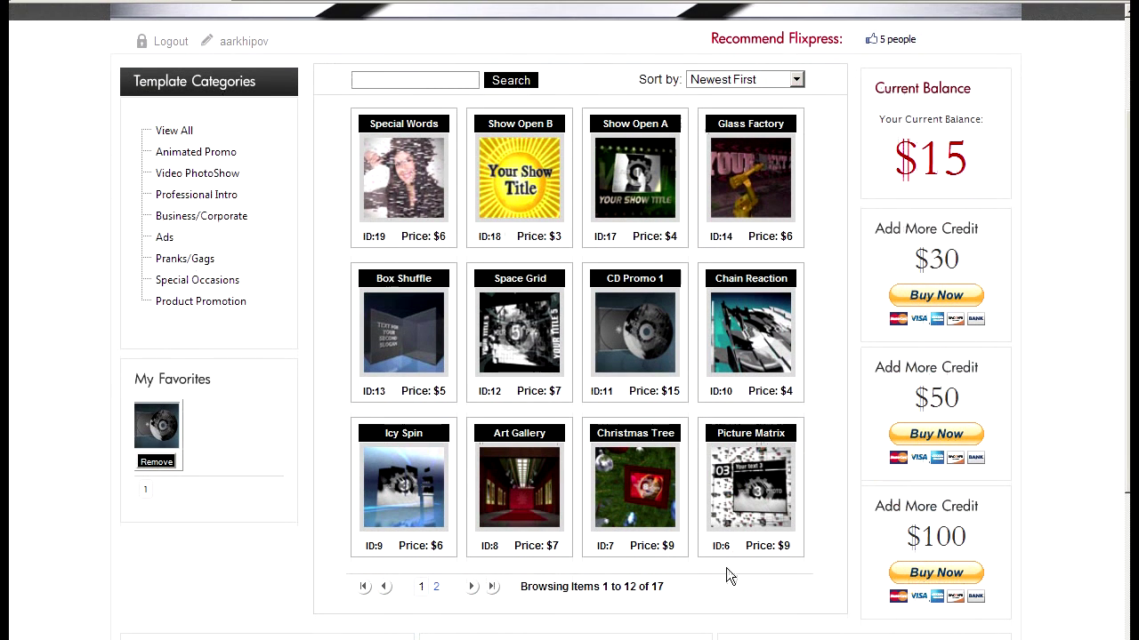
pyautogui.click(471, 586)
pyautogui.scroll(-6, 404, 319)
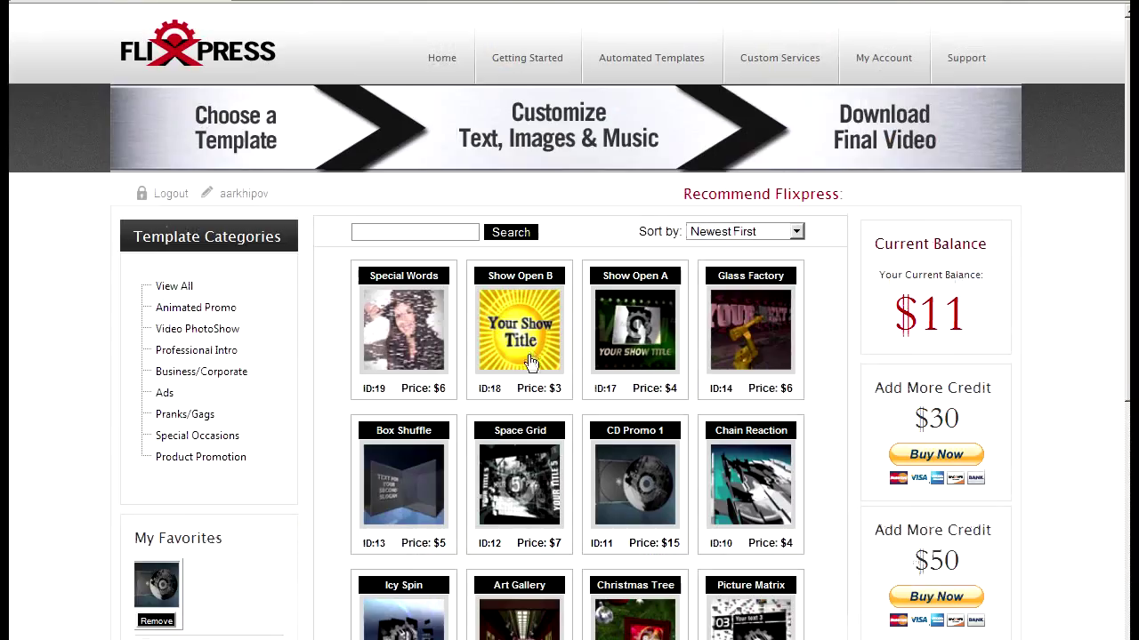
pyautogui.scroll(-8, 559, 375)
pyautogui.scroll(6, 558, 375)
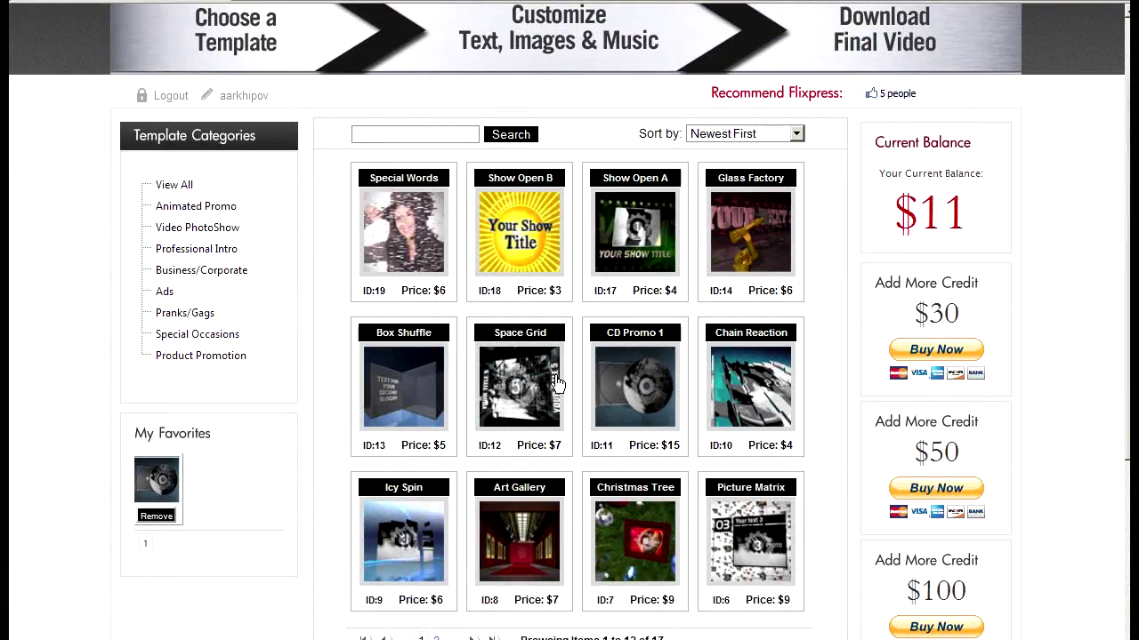
pyautogui.scroll(2, 557, 383)
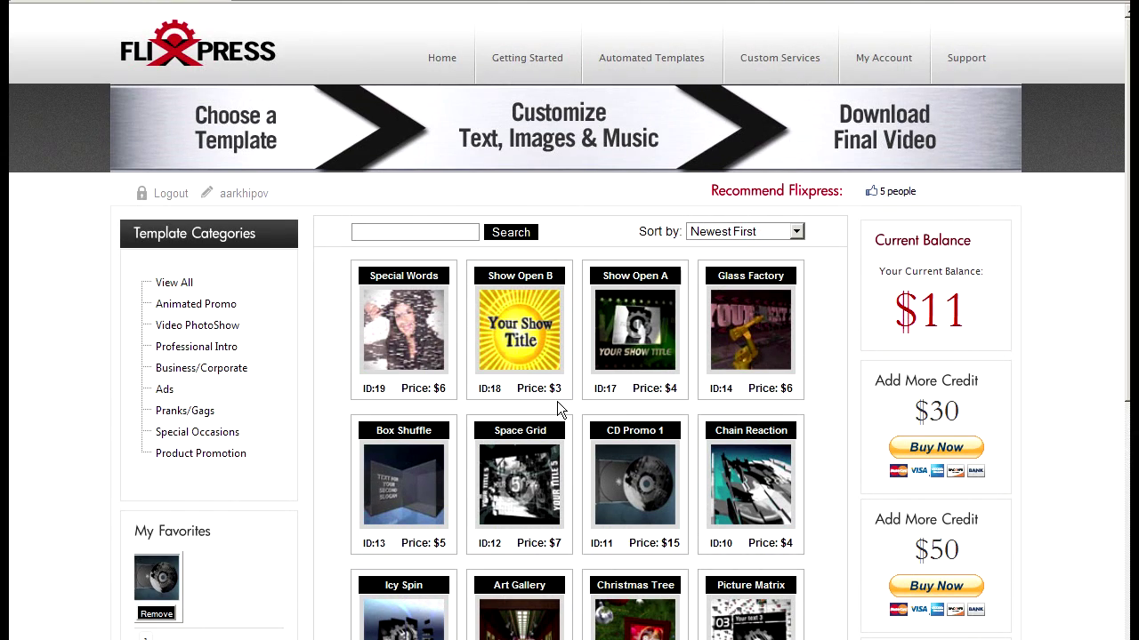
pyautogui.scroll(-1, 558, 408)
pyautogui.scroll(1, 561, 413)
pyautogui.click(878, 51)
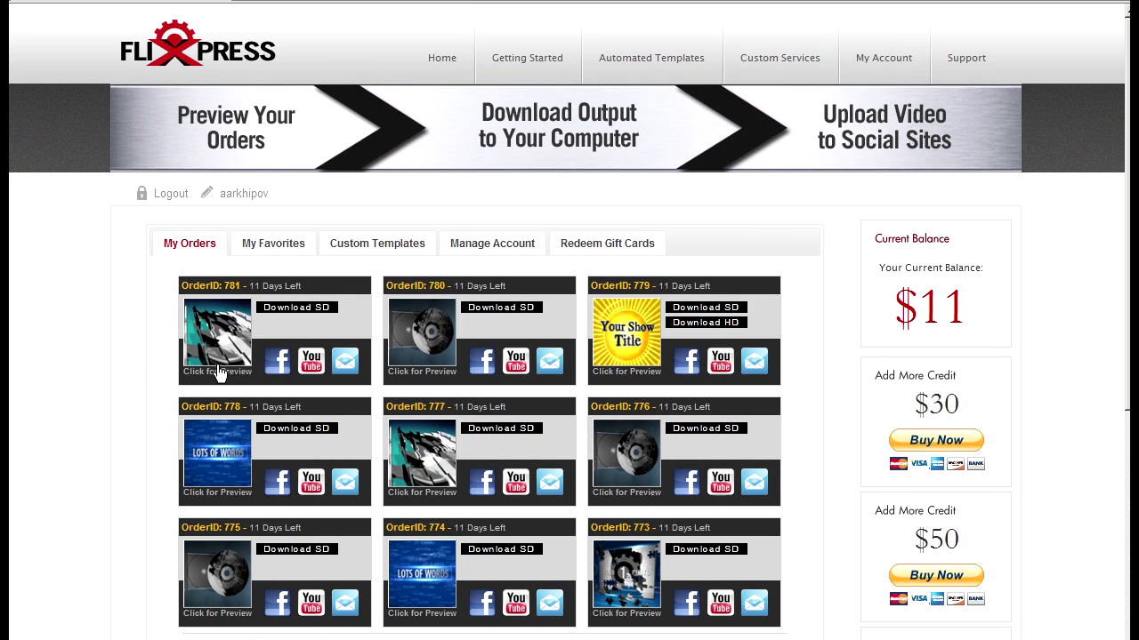
# Play the newest birthday order's preview, then close it
pyautogui.click(222, 358)
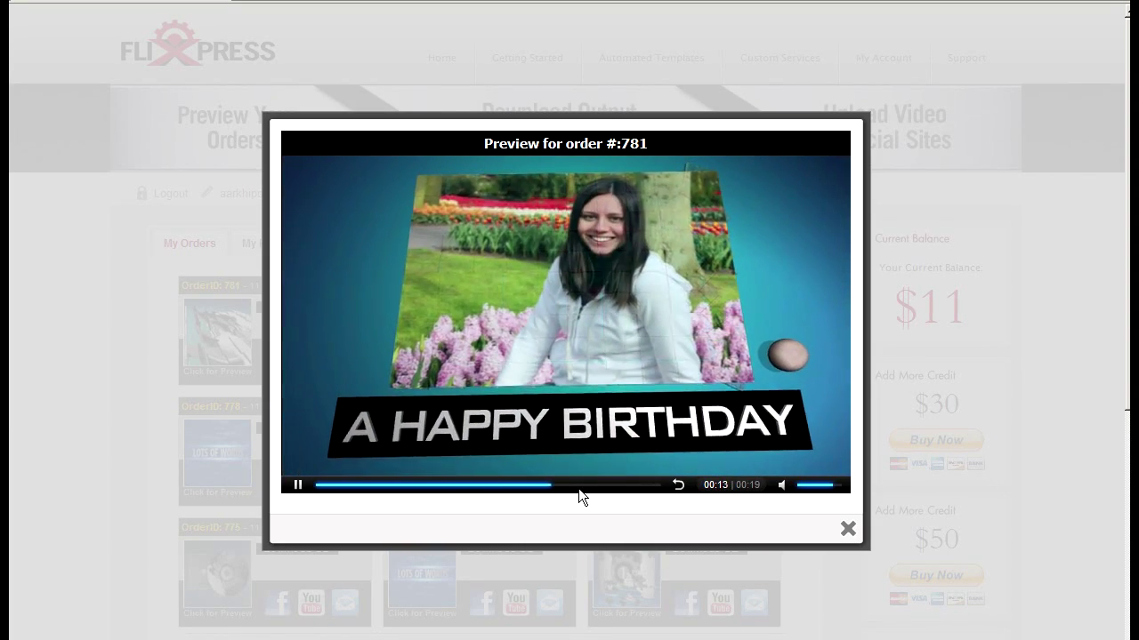
pyautogui.click(846, 531)
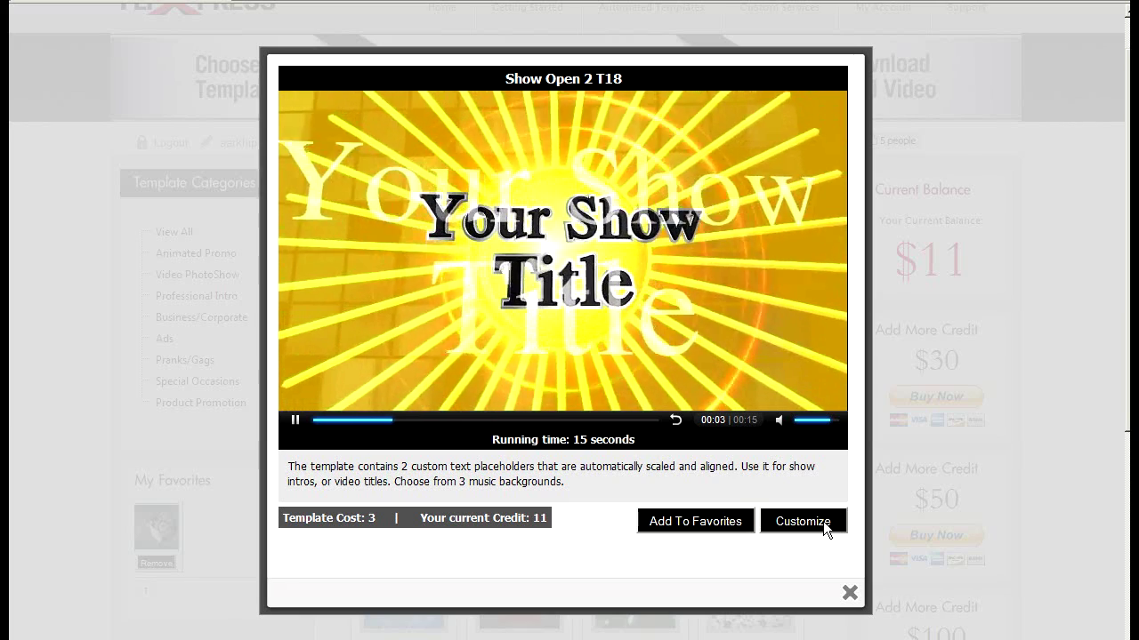
# Customize Show Open B with YOUR YOUTUBE / SHOW and Audio Track 2, then submit it
pyautogui.click(822, 521)
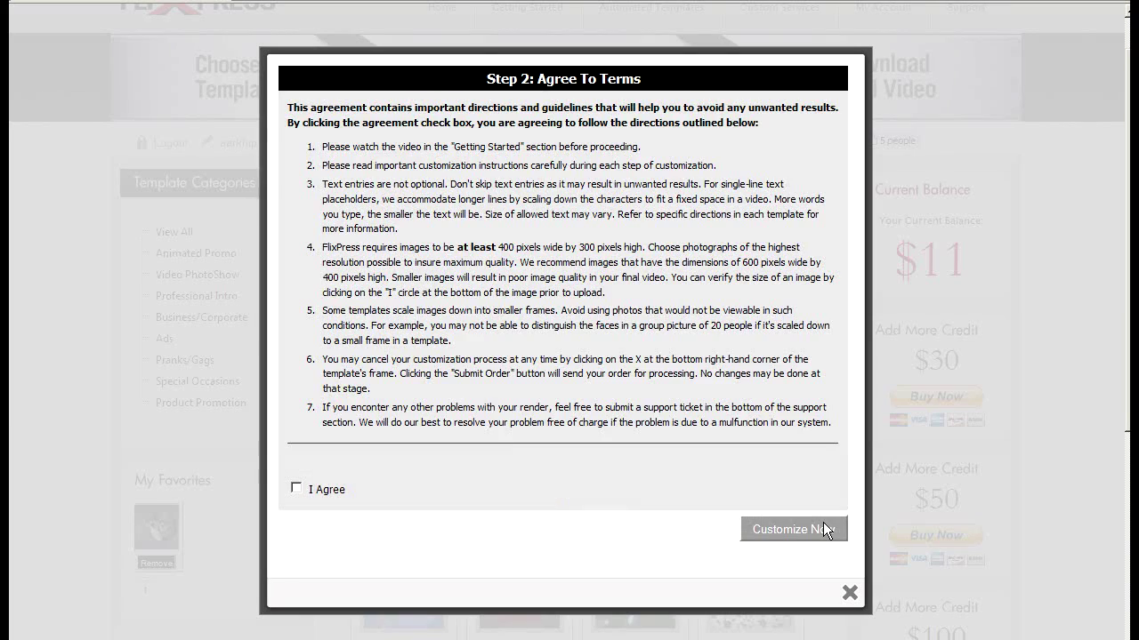
pyautogui.click(296, 490)
pyautogui.click(763, 530)
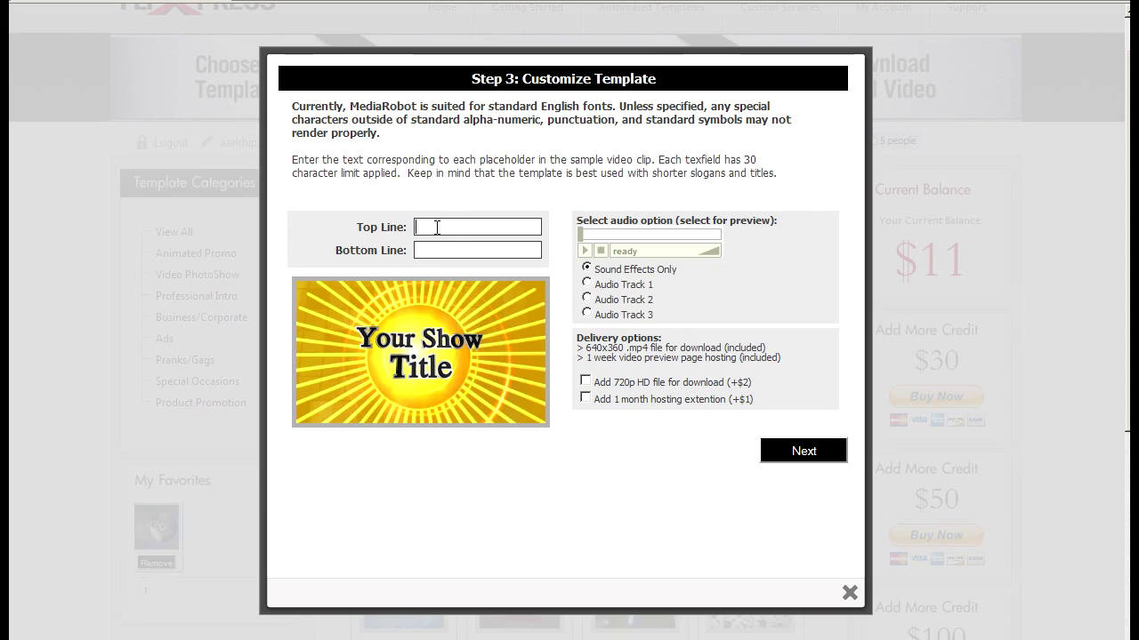
pyautogui.click(453, 230)
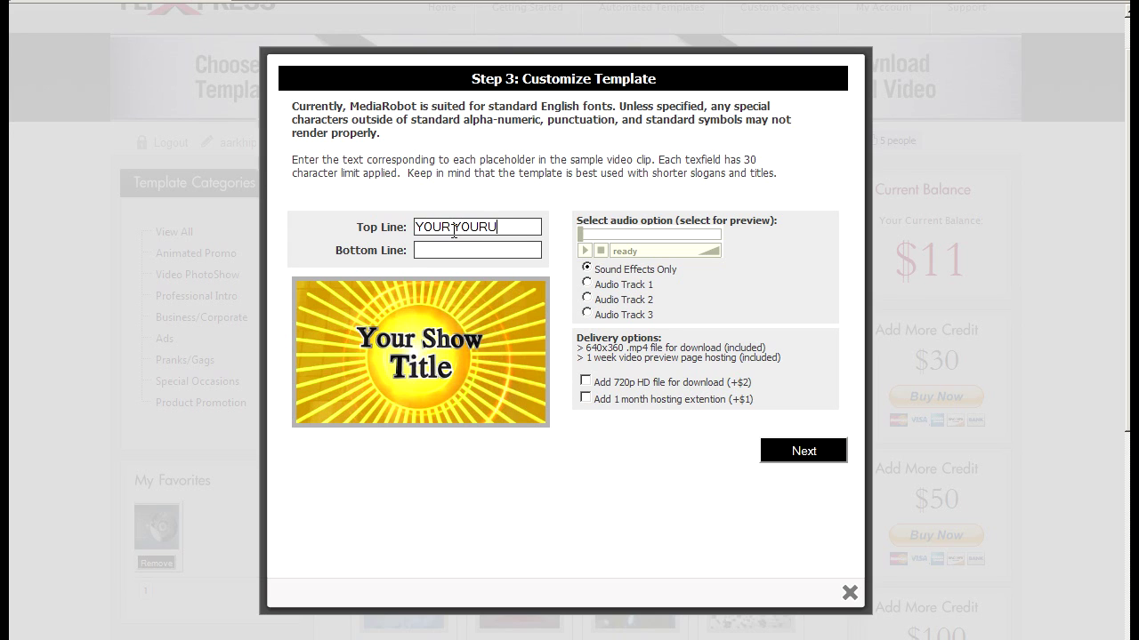
pyautogui.write('YOUR YOU')
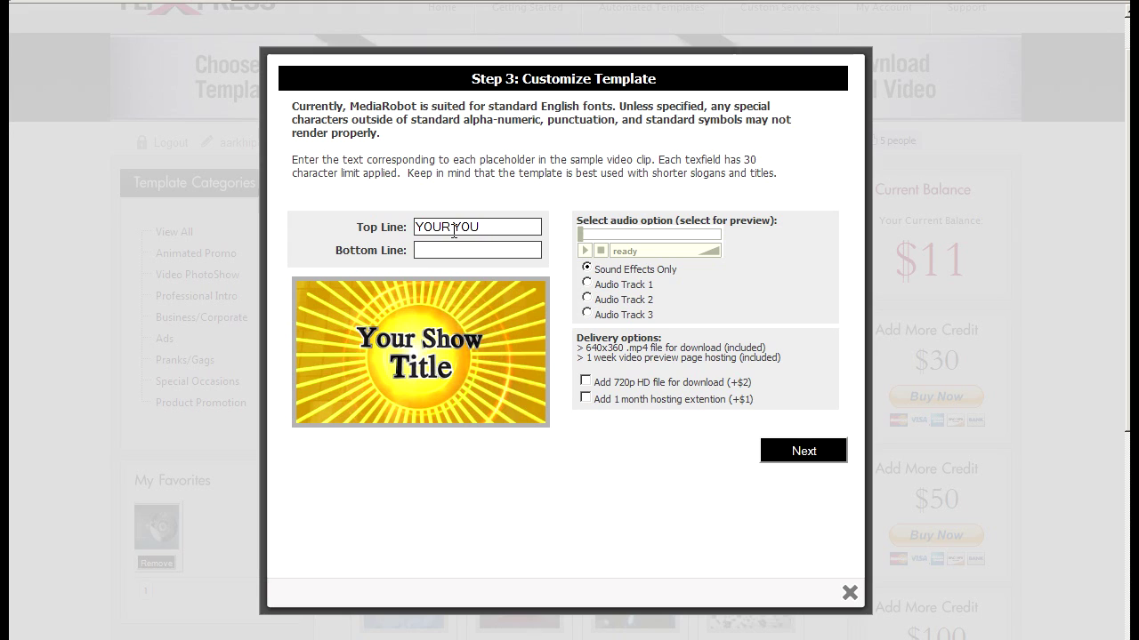
pyautogui.write('TUBE')
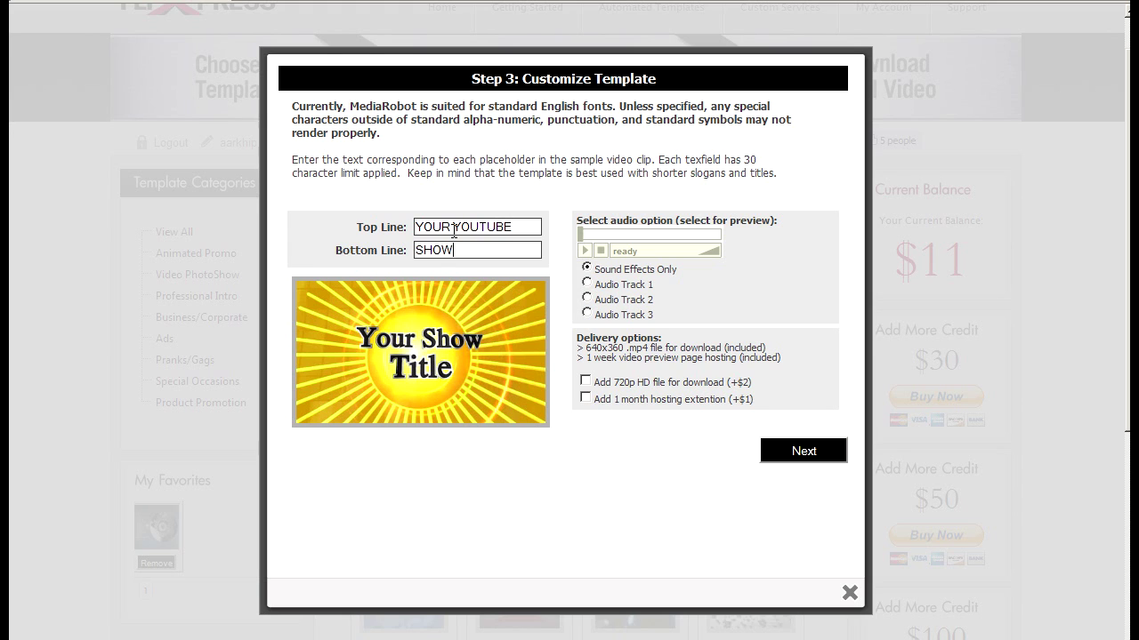
pyautogui.click(586, 299)
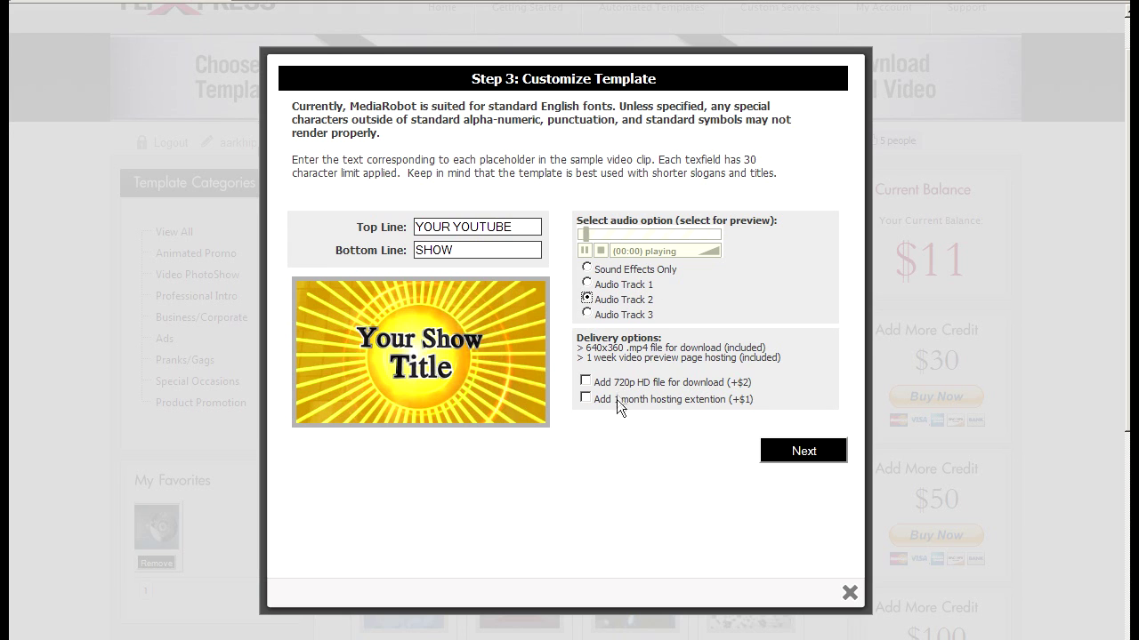
pyautogui.click(836, 455)
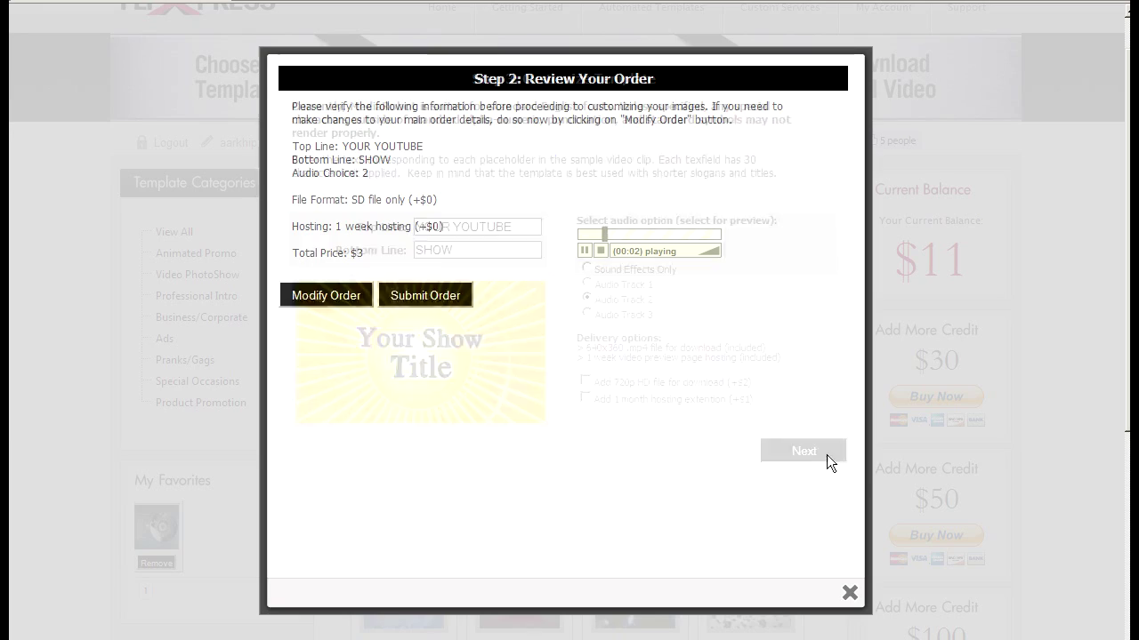
pyautogui.click(434, 299)
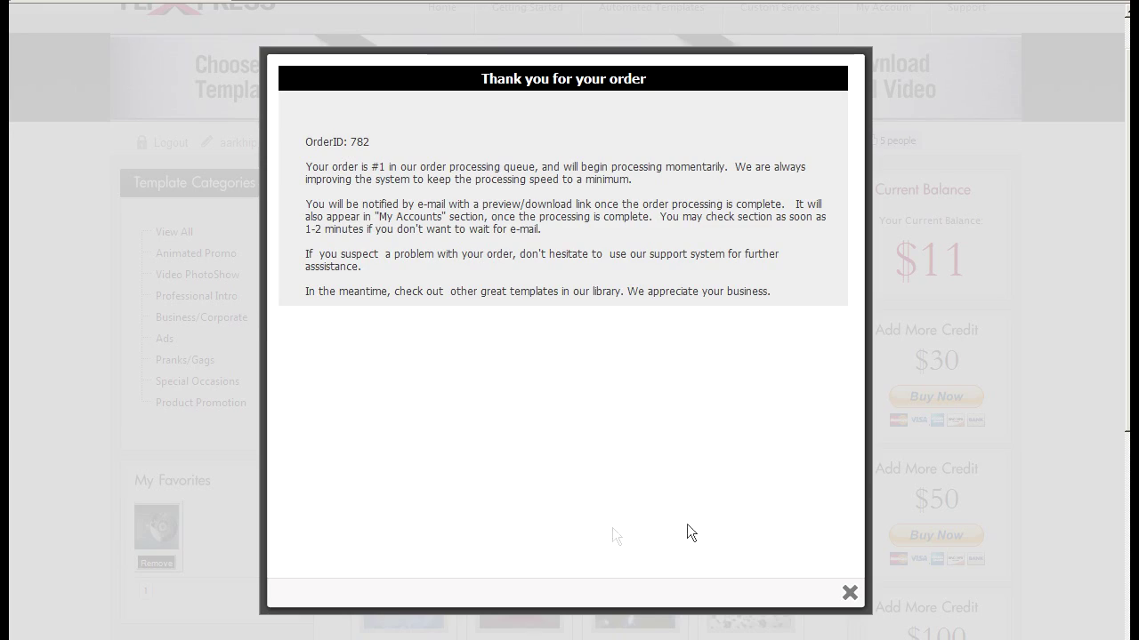
pyautogui.click(849, 593)
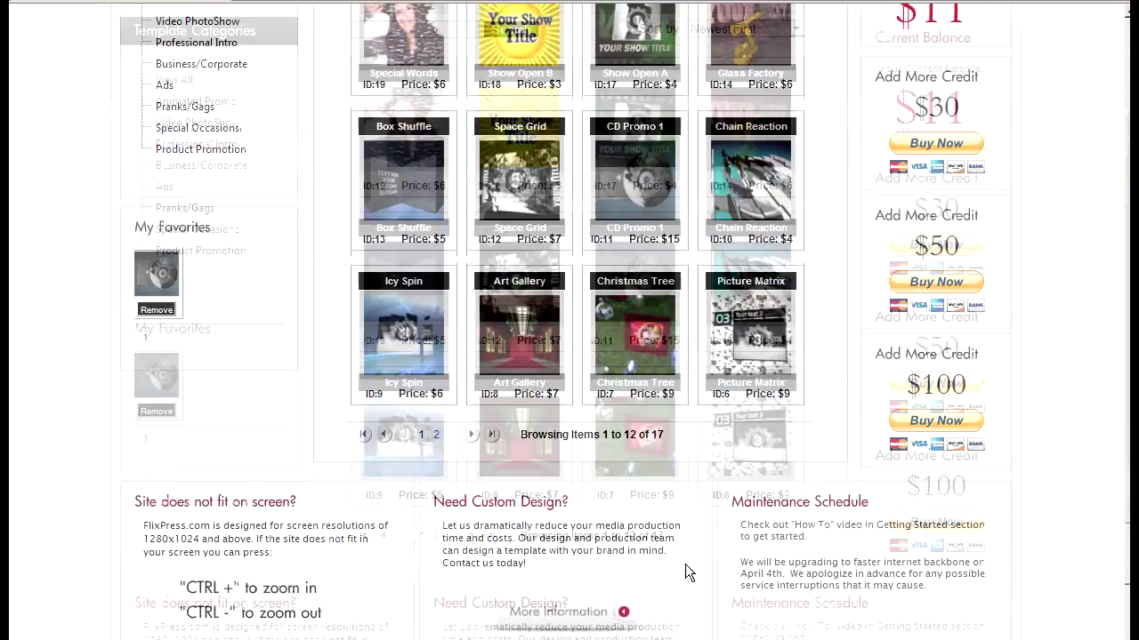
# In My Favorites, preview Box Shuffle, then remove the remaining favourite CD Promo 1
pyautogui.scroll(-2, 687, 577)
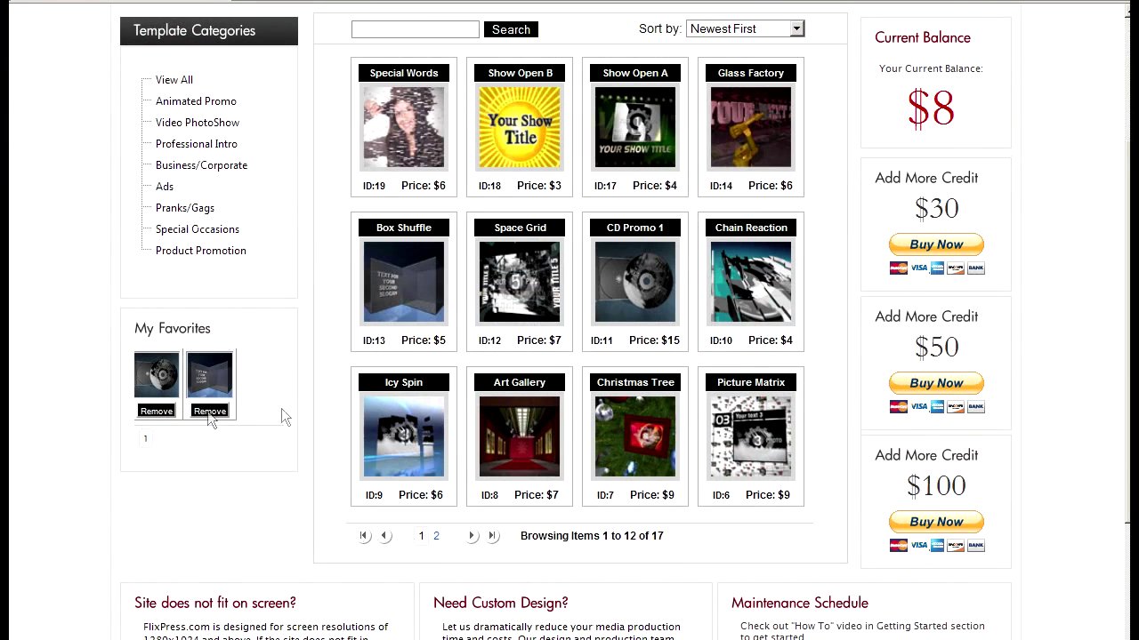
pyautogui.scroll(3, 330, 444)
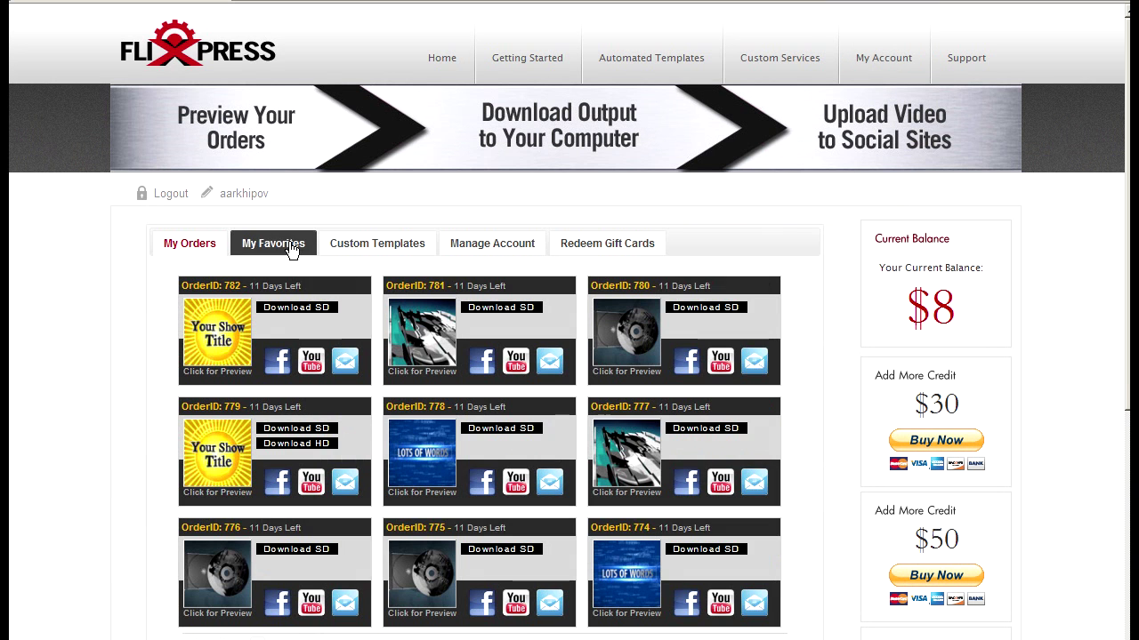
pyautogui.click(245, 243)
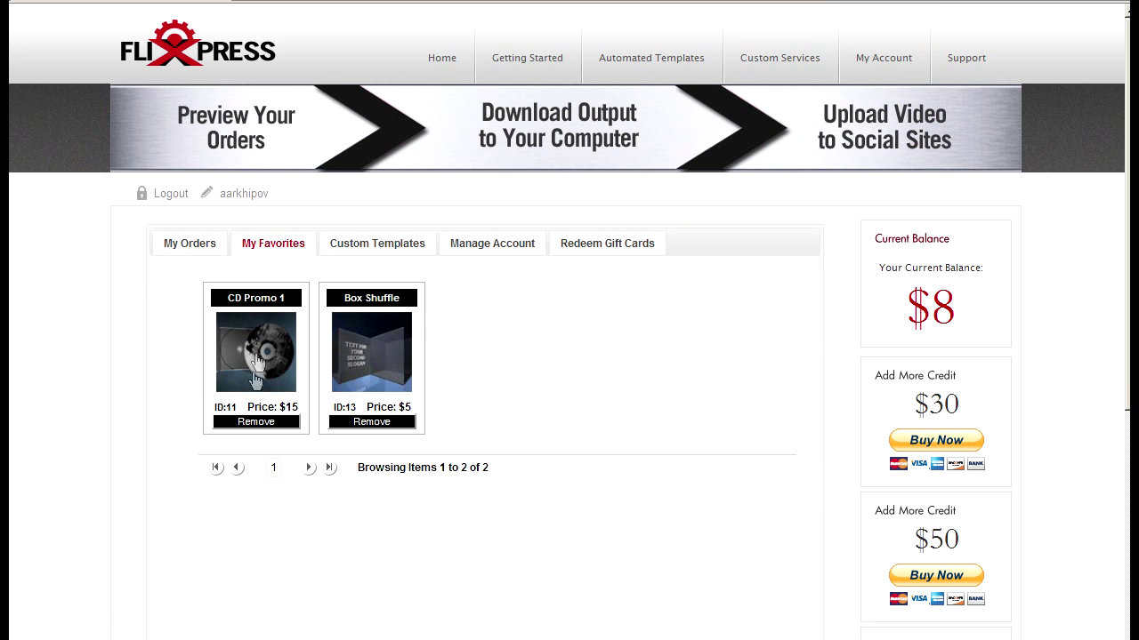
pyautogui.click(362, 378)
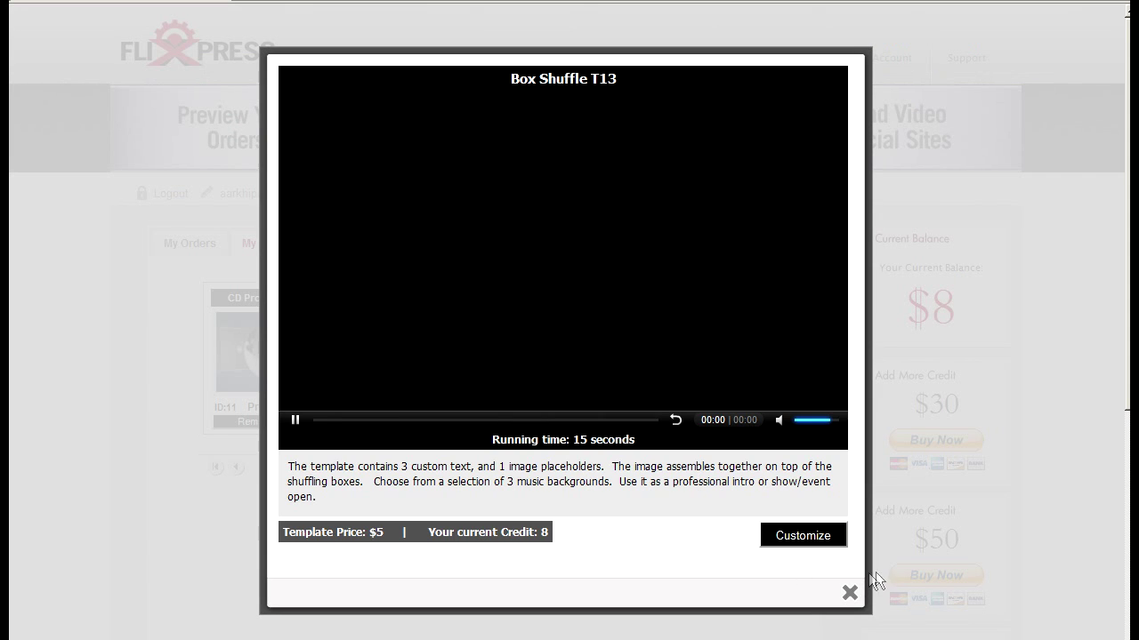
pyautogui.click(849, 593)
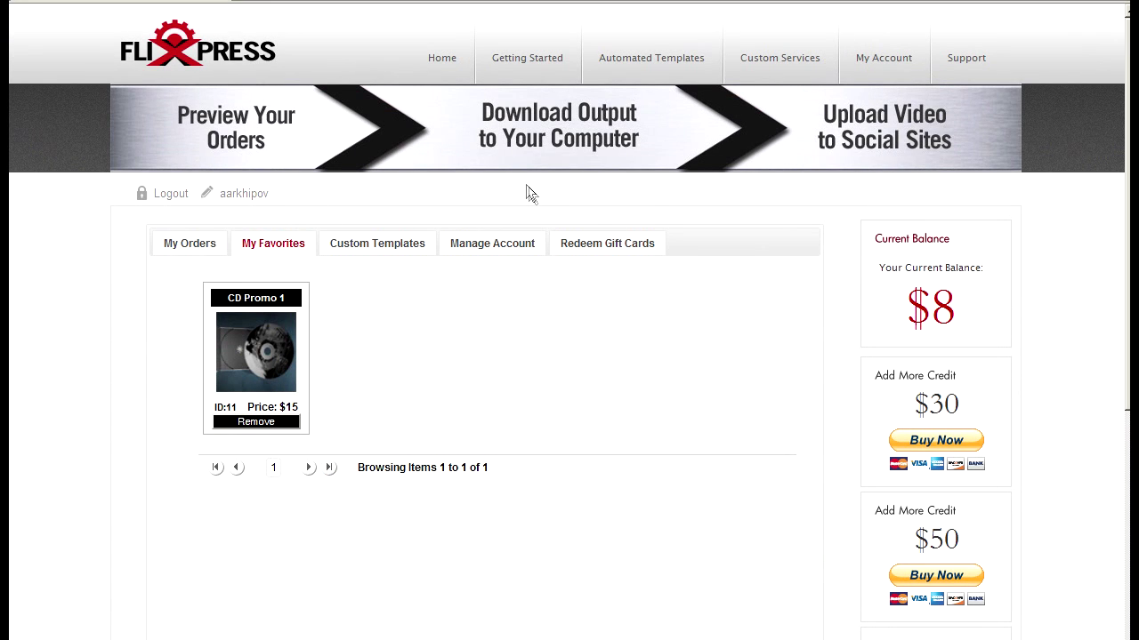
pyautogui.click(610, 57)
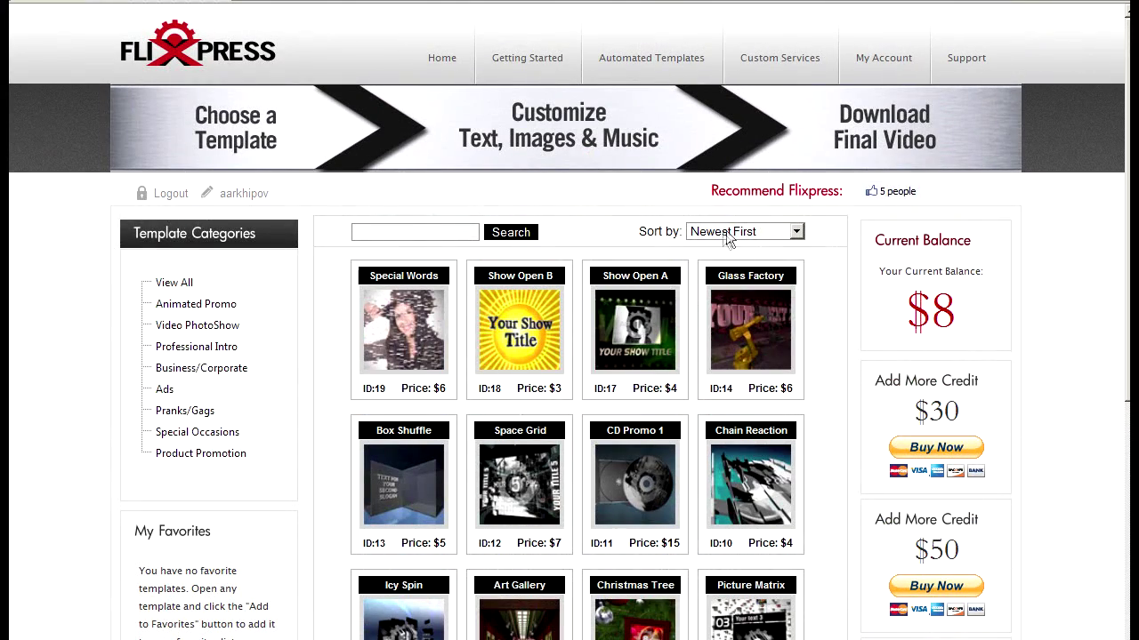
# Preview the YOUR YOUTUBE SHOW, Prodigy and photo-tumbling orders in My Orders, closing each
pyautogui.click(210, 250)
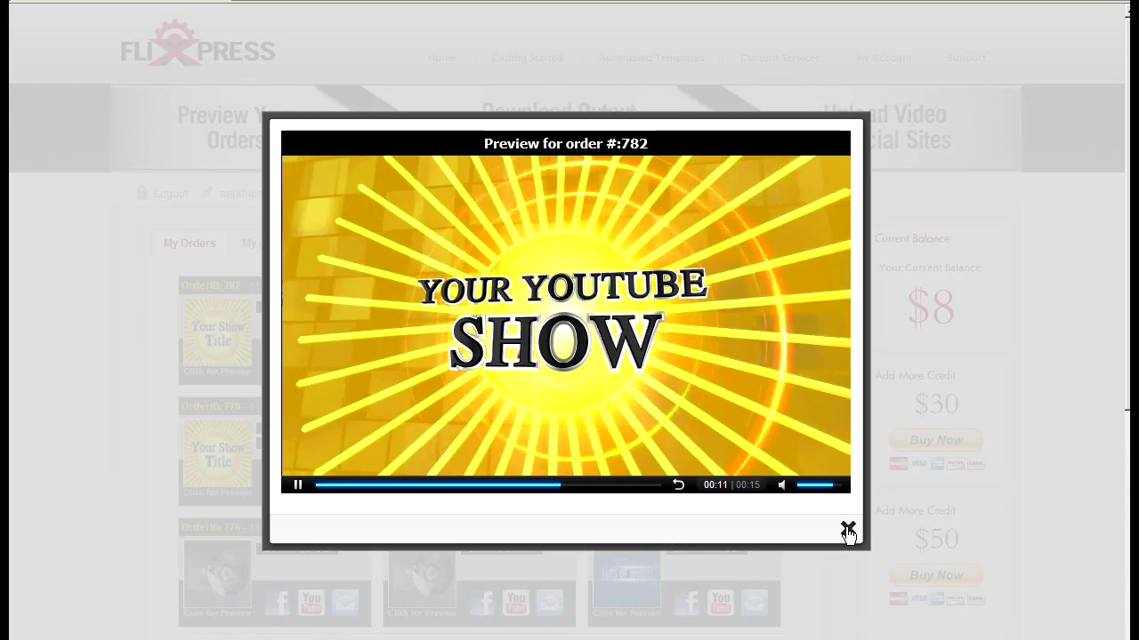
pyautogui.click(848, 532)
pyautogui.scroll(-2, 501, 505)
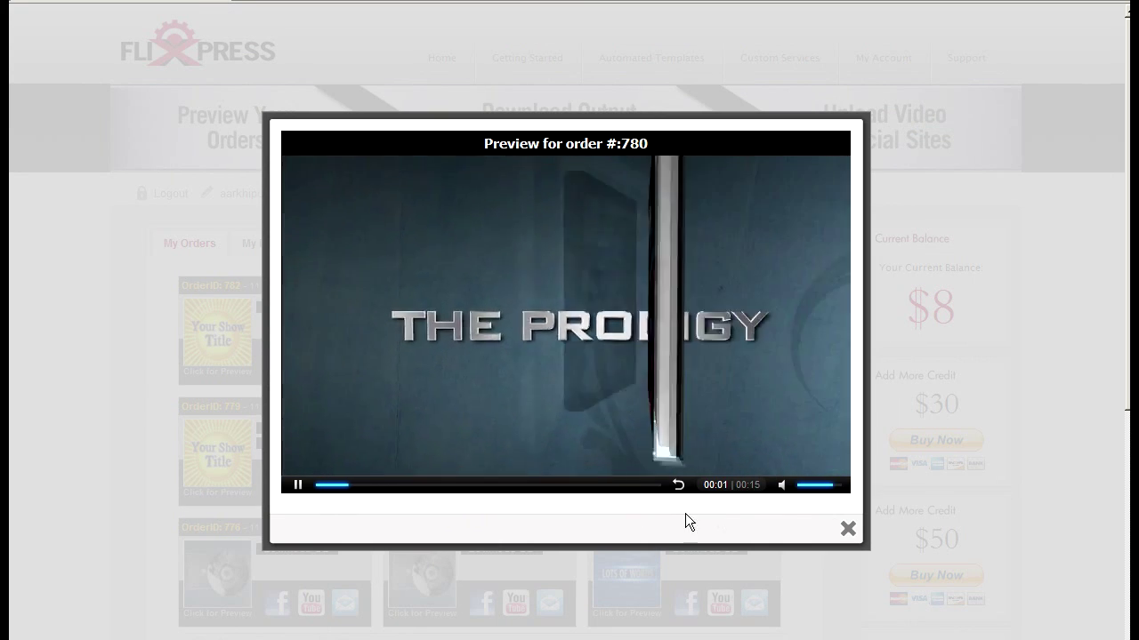
pyautogui.click(846, 530)
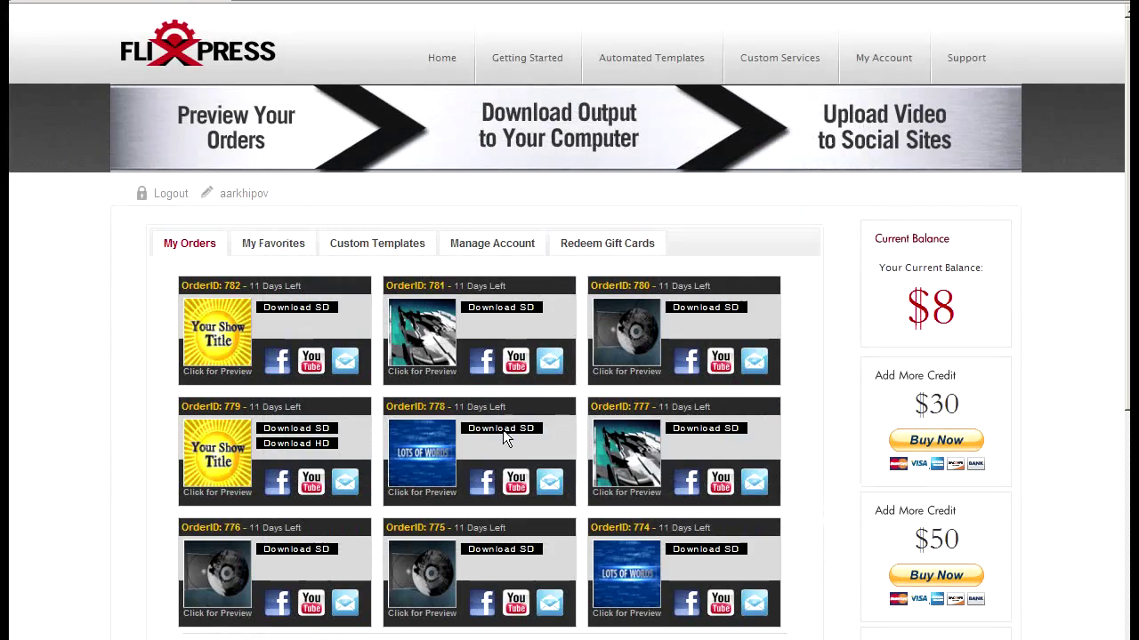
pyautogui.click(436, 360)
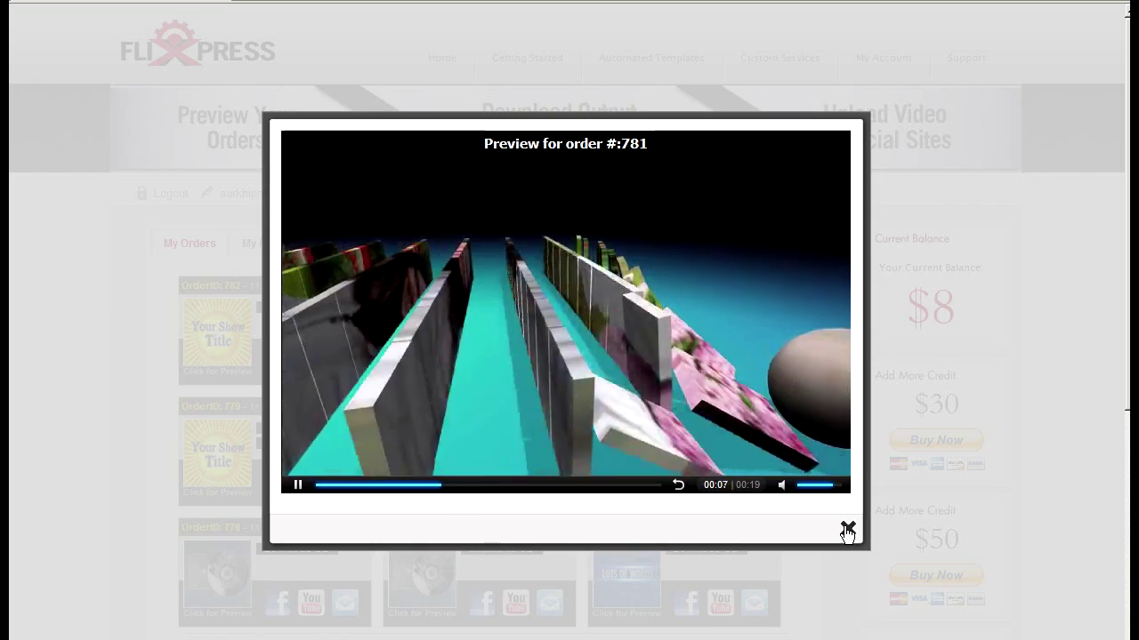
pyautogui.click(847, 531)
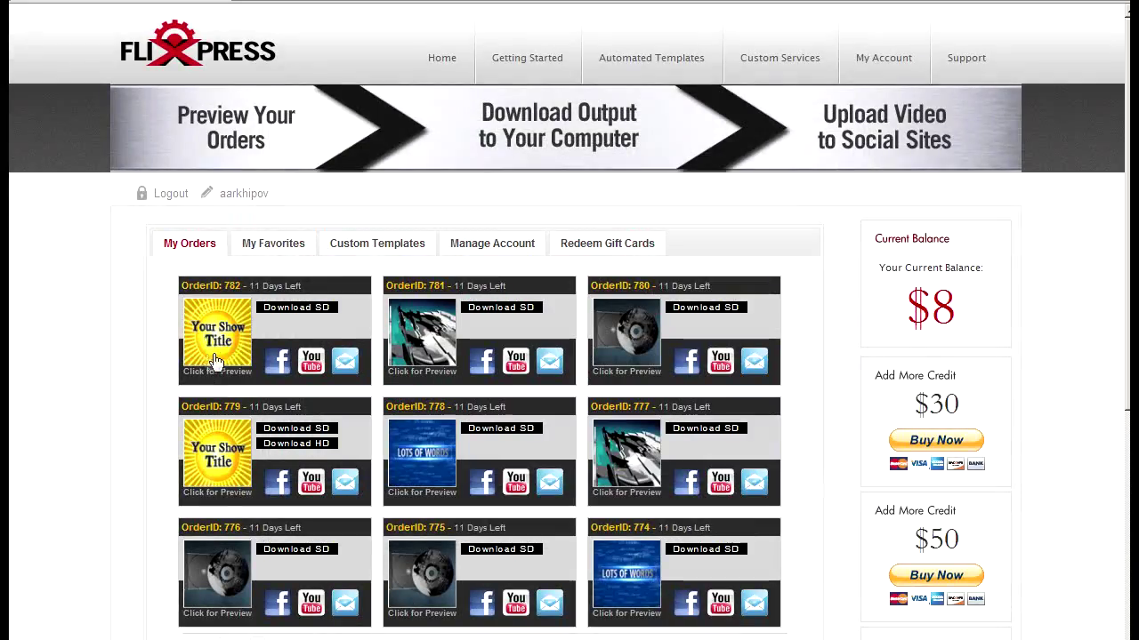
pyautogui.click(232, 356)
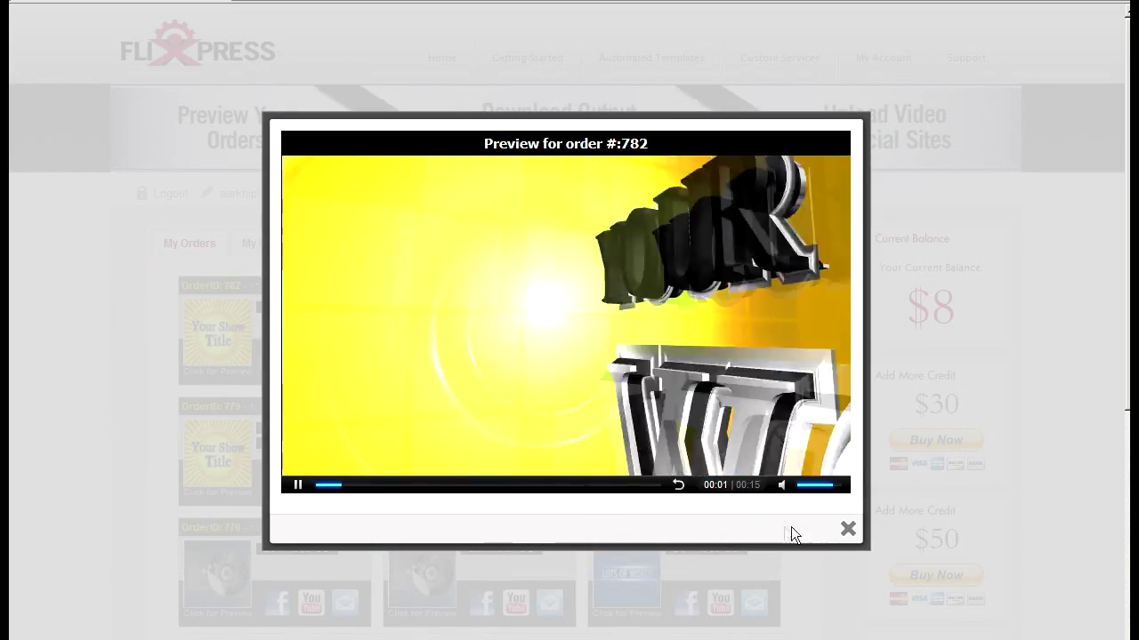
pyautogui.click(845, 531)
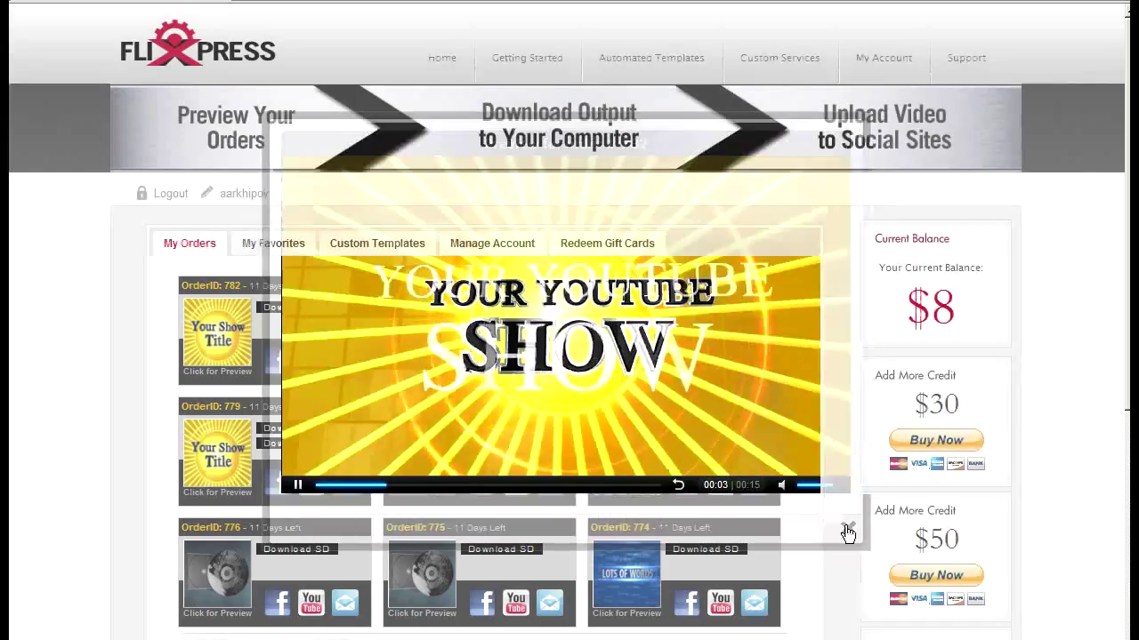
# Open the Tech Puzzle template from page 2 of the Automated Templates catalogue
pyautogui.click(646, 66)
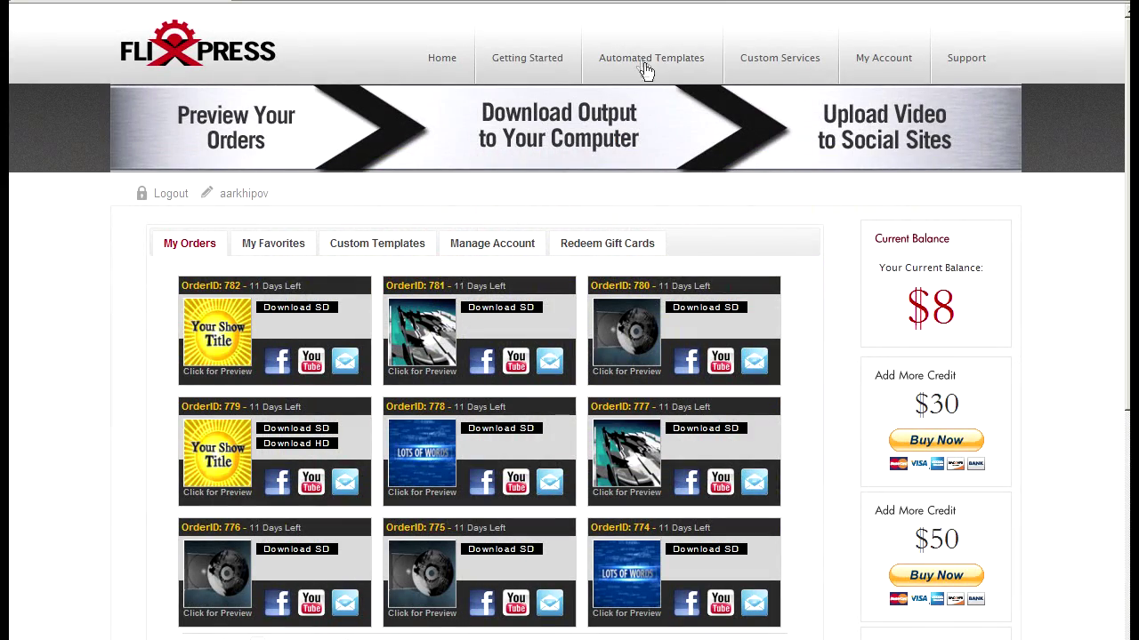
pyautogui.scroll(-3, 577, 438)
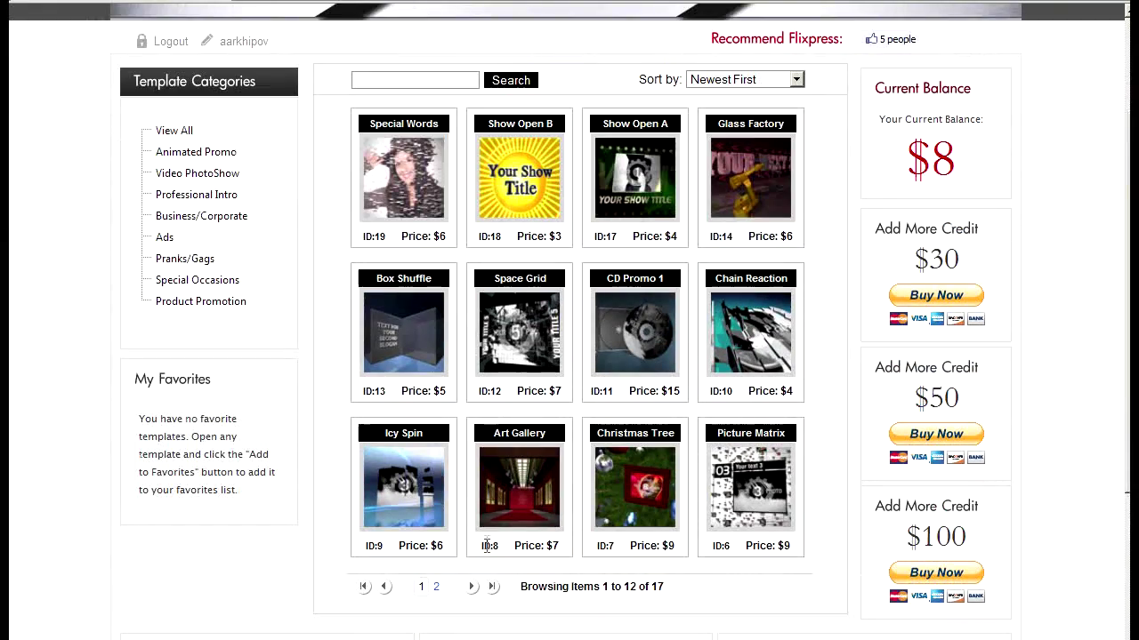
pyautogui.click(474, 590)
pyautogui.scroll(-3, 618, 446)
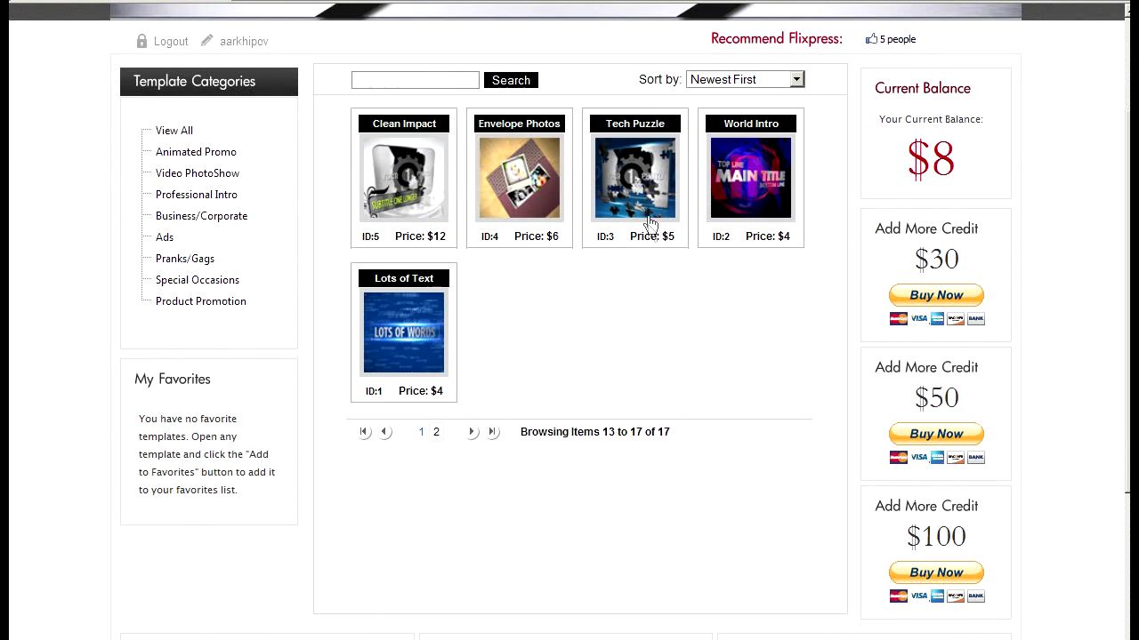
pyautogui.click(650, 207)
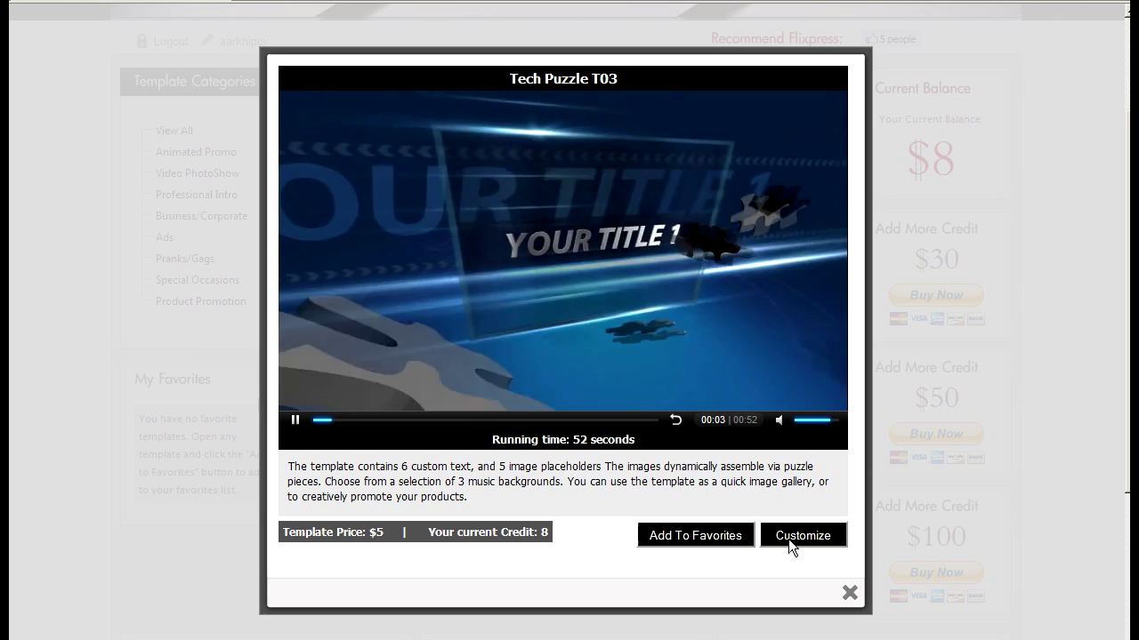
# Customize Tech Puzzle with title MY FOOD GALLERY and Audio Track 2 after agreeing to terms
pyautogui.click(787, 538)
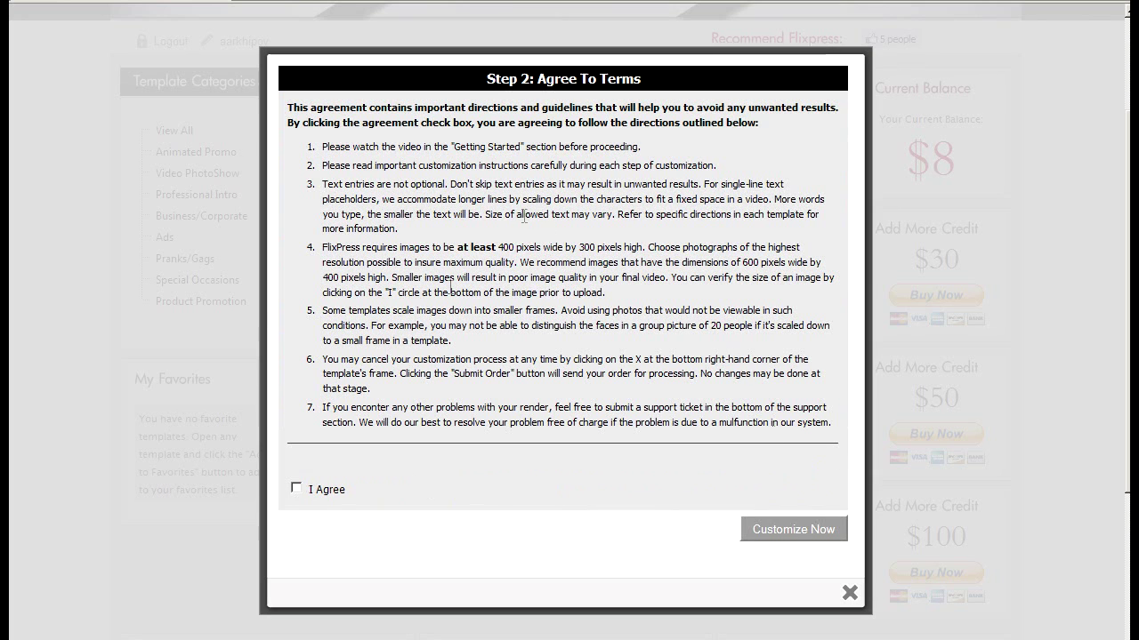
pyautogui.click(297, 488)
pyautogui.click(756, 528)
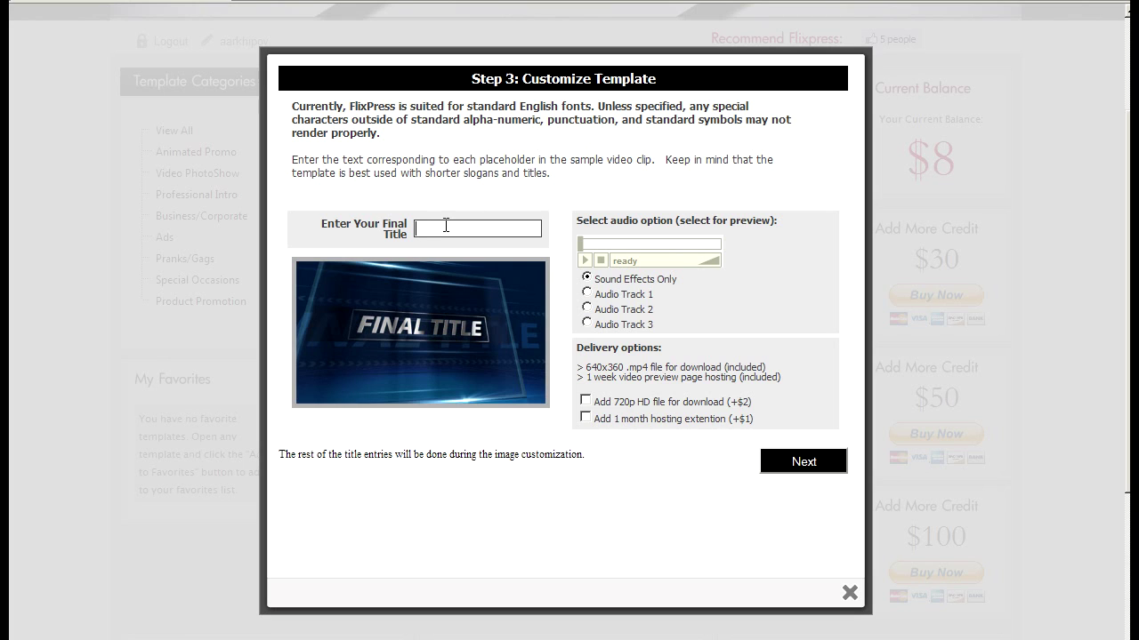
pyautogui.write('MY FOOD GALLERY')
pyautogui.click(586, 308)
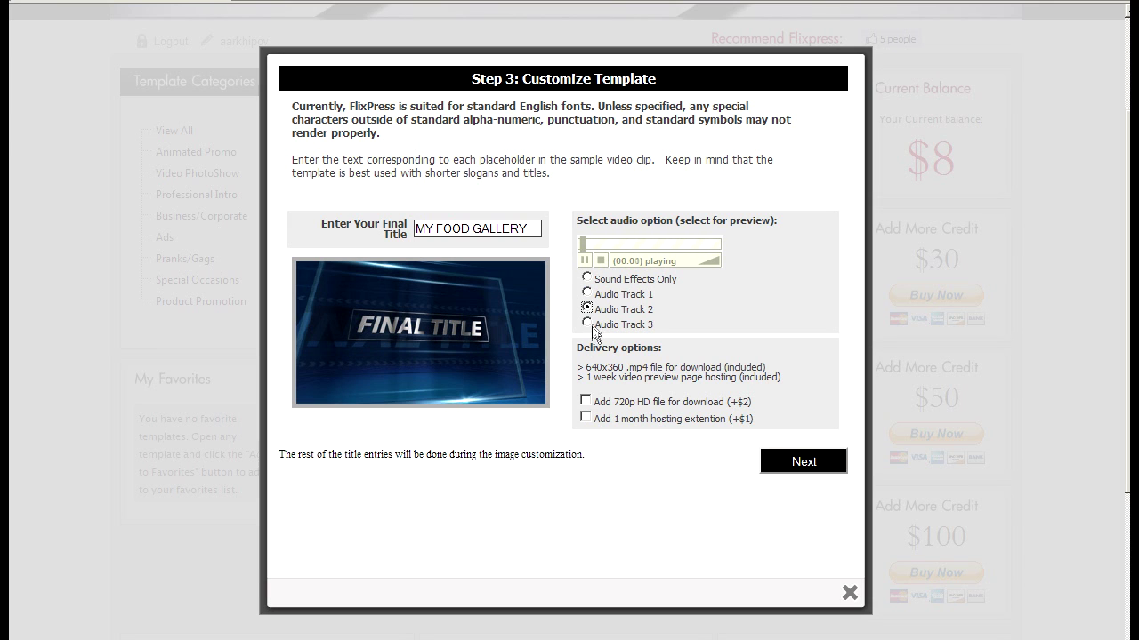
# Select photos 1.jpg through 5.jpg from the computer for the gallery upload
pyautogui.click(789, 460)
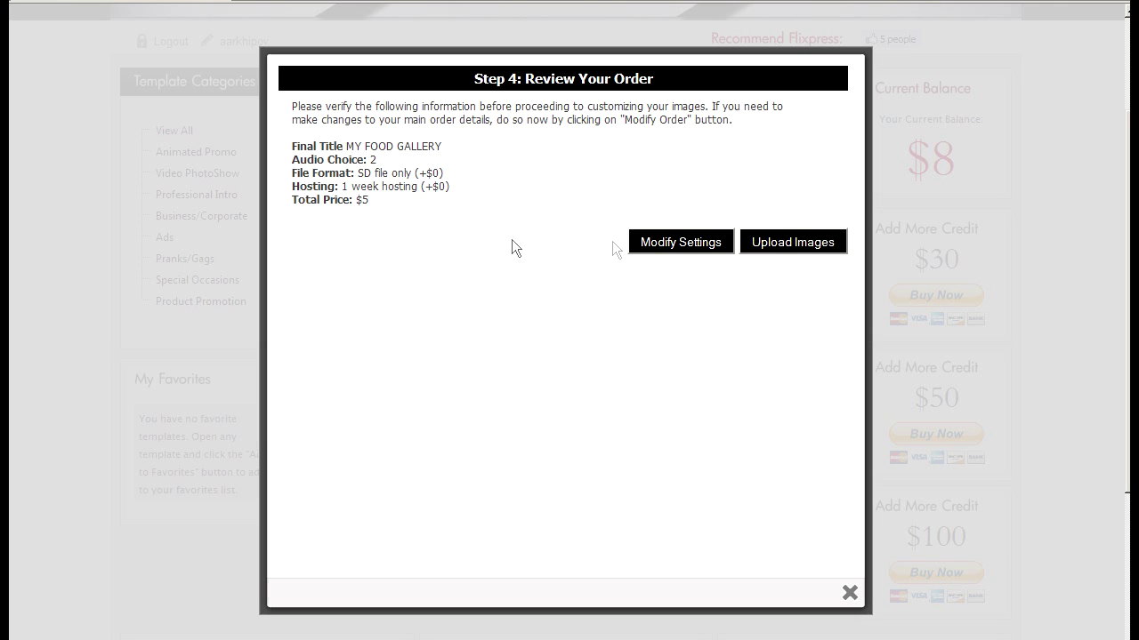
pyautogui.click(780, 242)
pyautogui.click(331, 191)
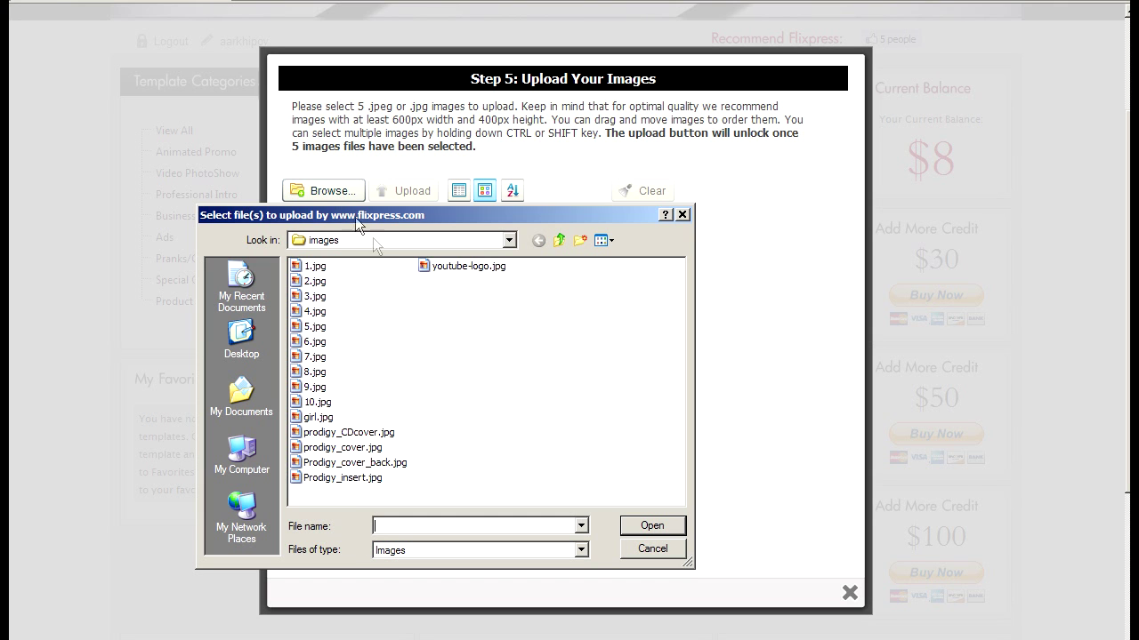
pyautogui.moveTo(350, 265); pyautogui.dragTo(349, 338)
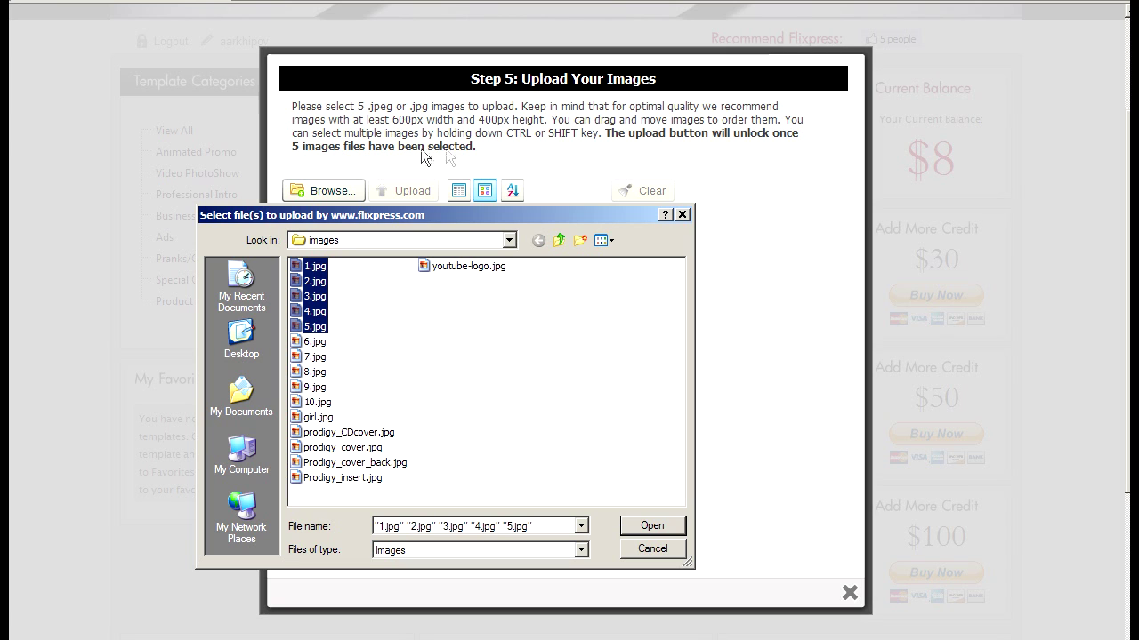
pyautogui.click(630, 527)
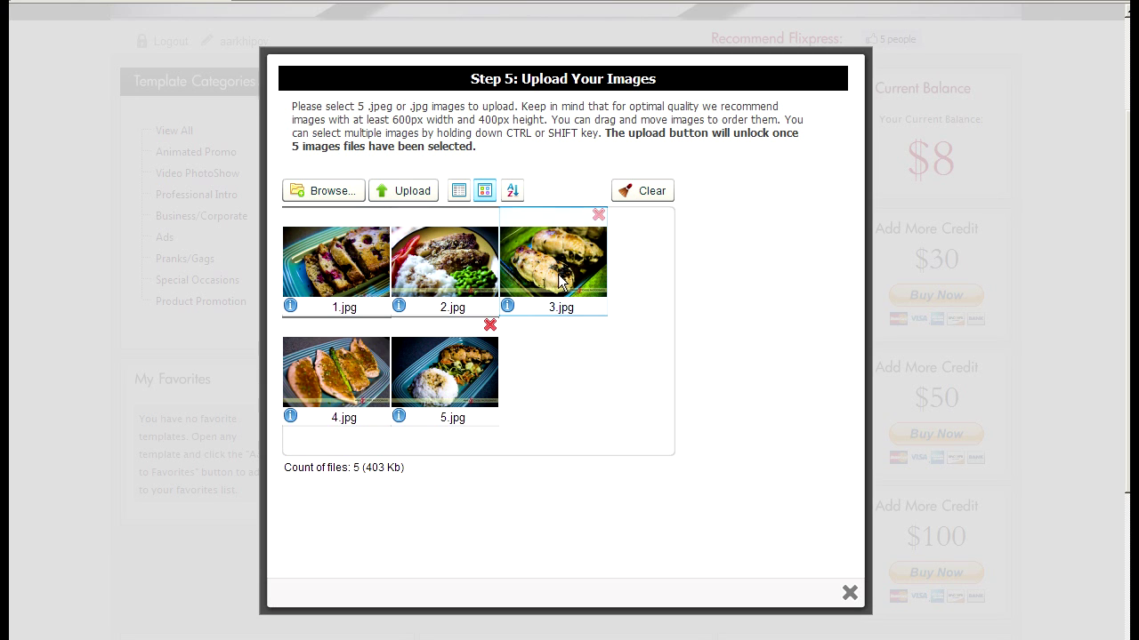
# Arrange the photos in order 1, 4, 3, 2, 5 and upload them
pyautogui.moveTo(333, 381); pyautogui.dragTo(442, 269)
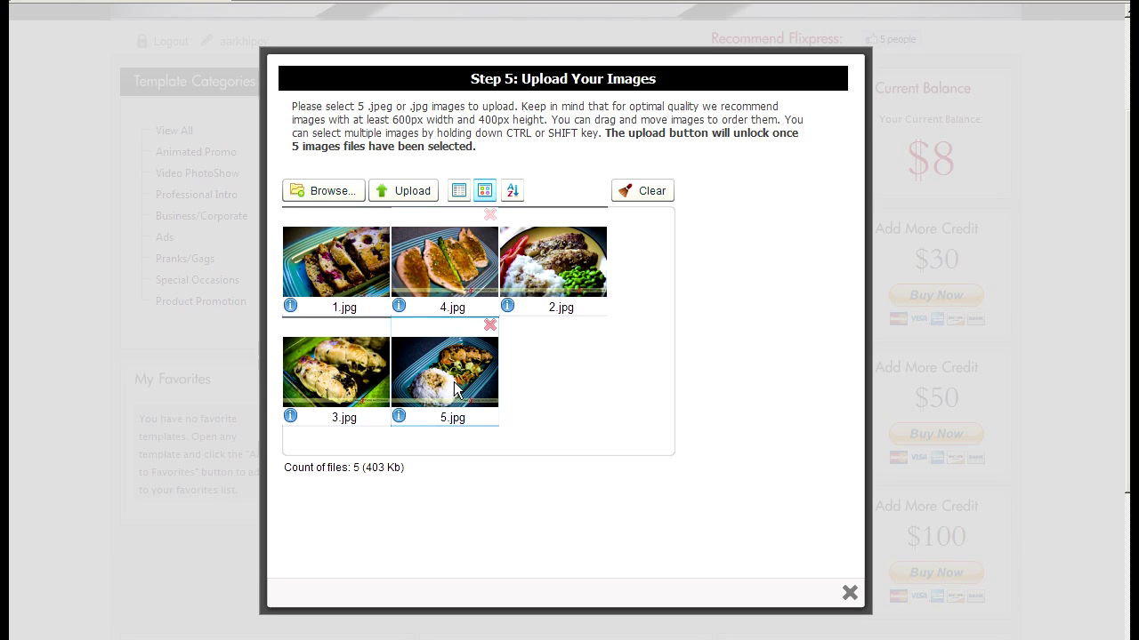
pyautogui.moveTo(537, 283); pyautogui.dragTo(356, 388)
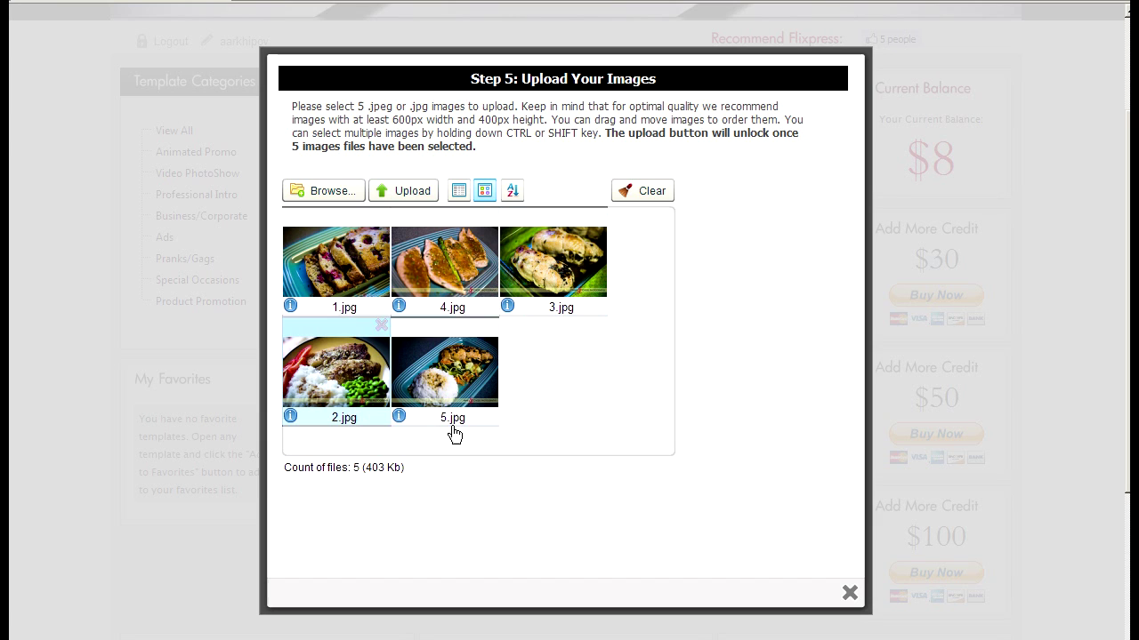
pyautogui.click(395, 195)
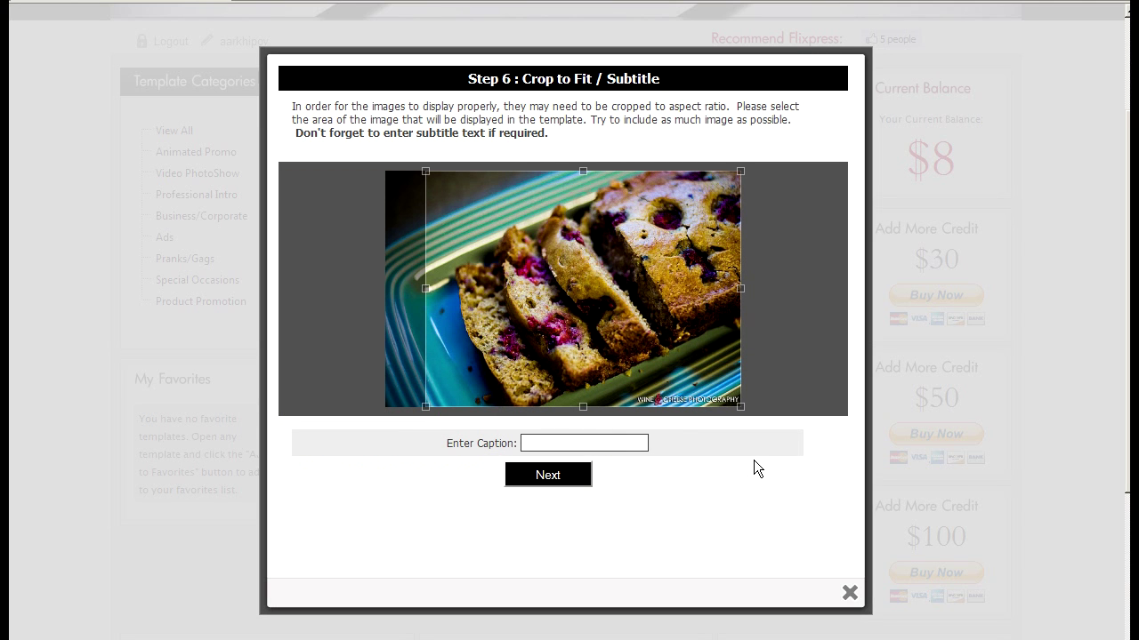
# Caption the photos CRANBREAD, CHICKEN, TASTY TURKEY, AWESOME FISH and TURKEY&RICE in turn
pyautogui.write('CRANBREAD')
pyautogui.press('Return')
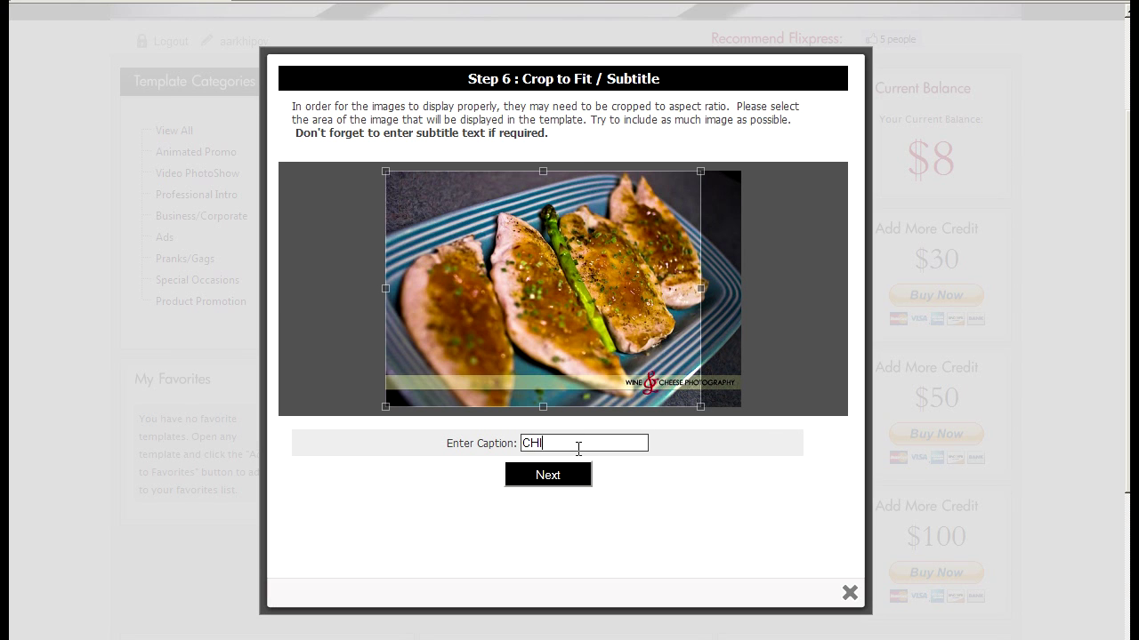
pyautogui.press('Return')
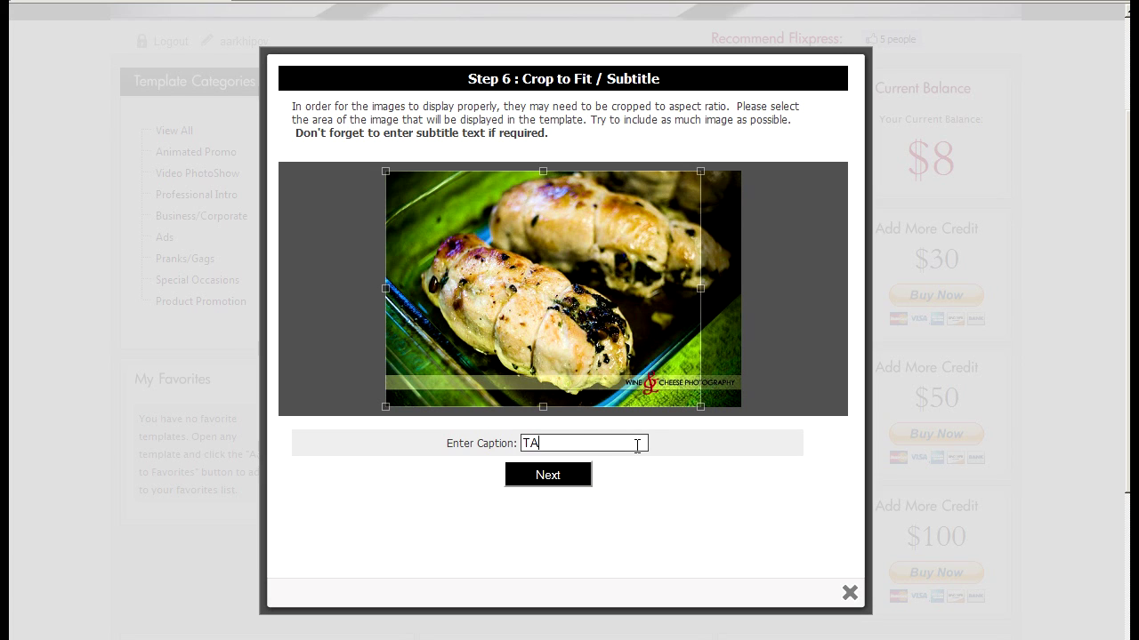
pyautogui.press('BackSpace')
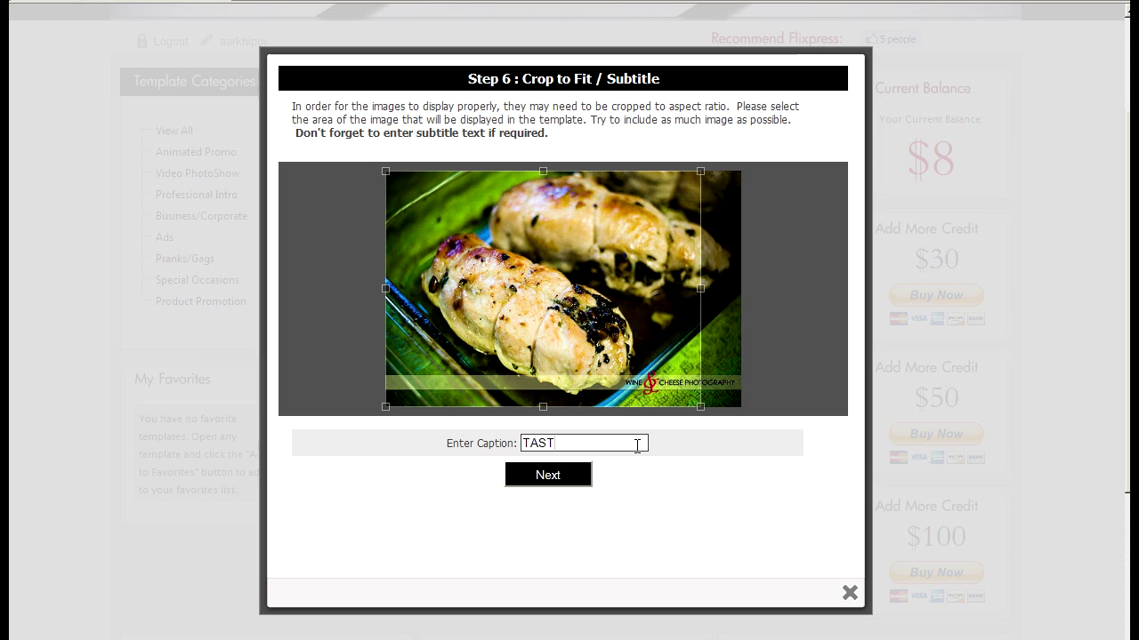
pyautogui.write('Y TURKEY')
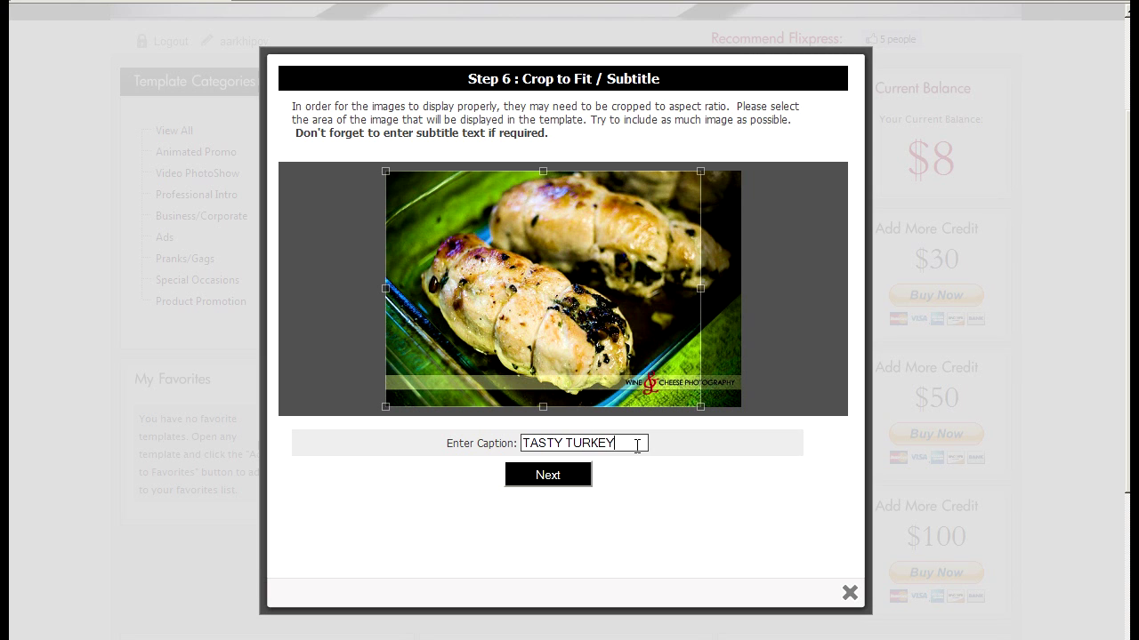
pyautogui.press('Return')
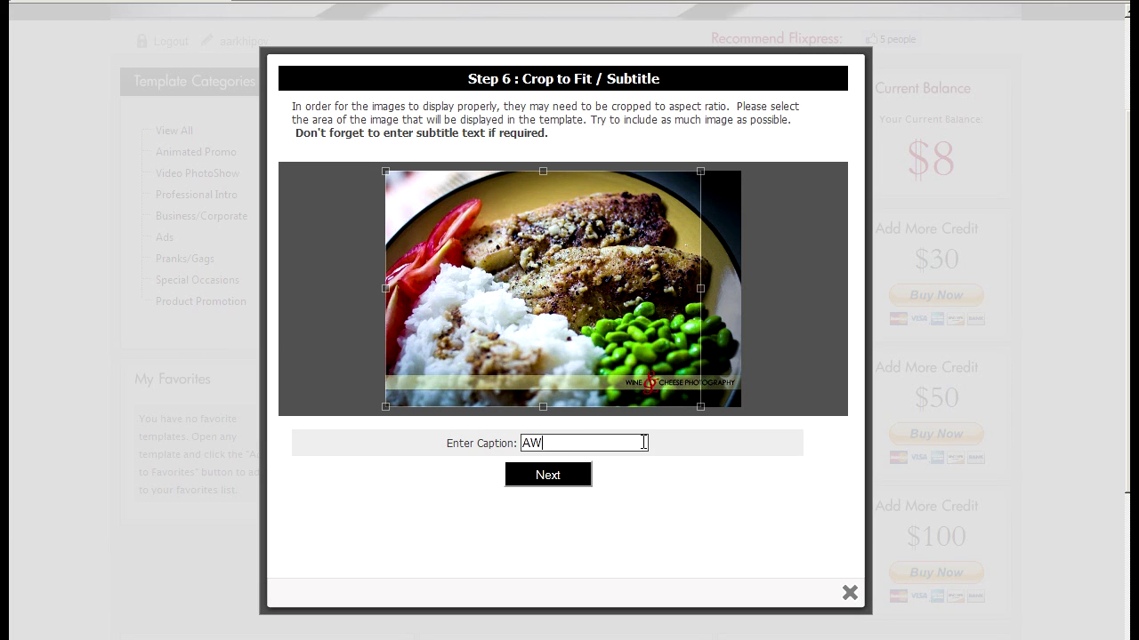
pyautogui.write('AWESAME')
pyautogui.write('ME FI')
pyautogui.press('Return')
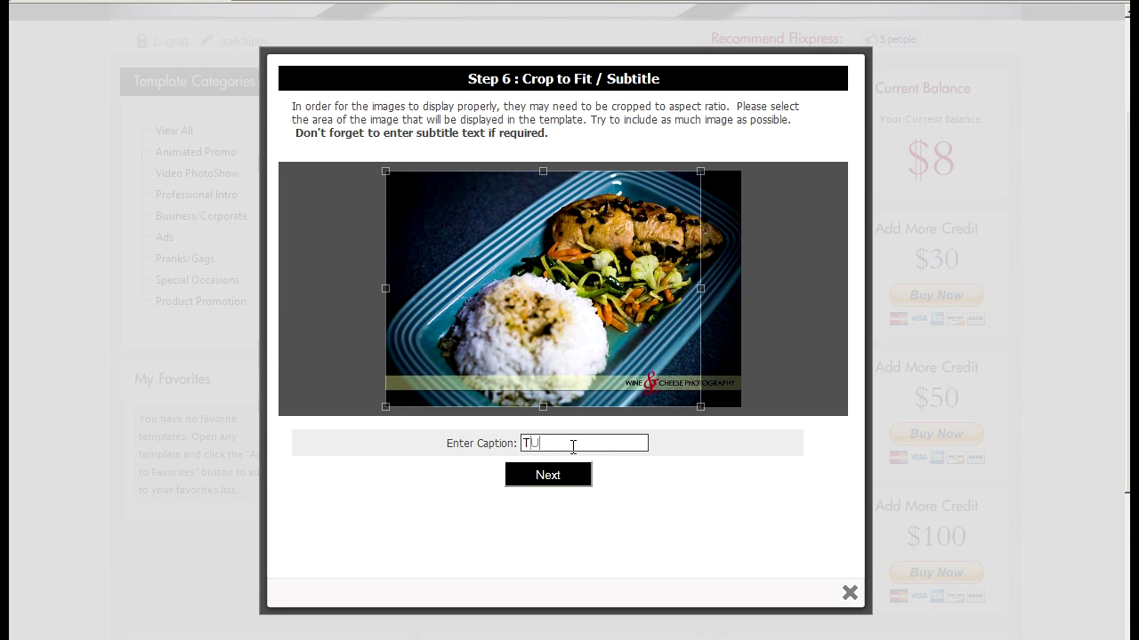
pyautogui.write('TURKEY&')
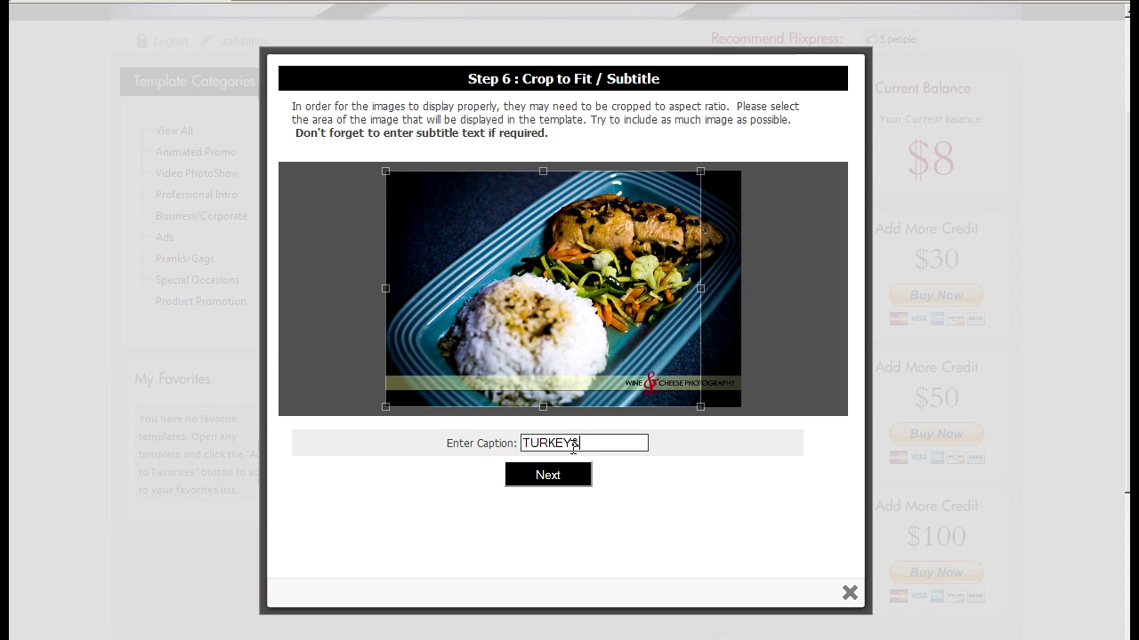
pyautogui.write('RICE')
pyautogui.press('Return')
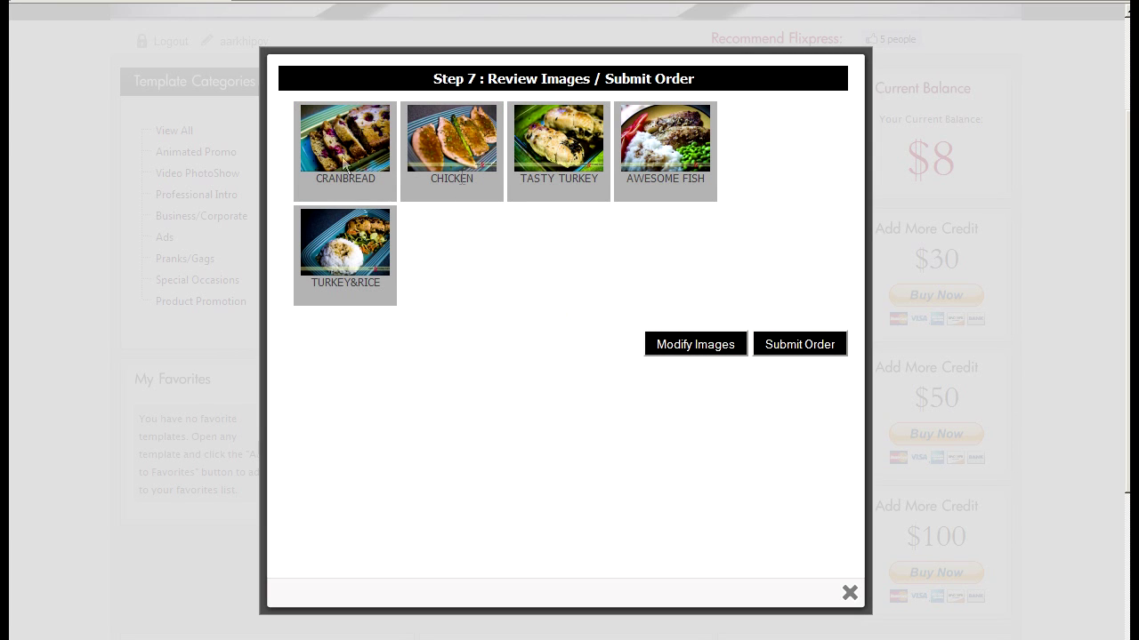
# Submit the MY FOOD GALLERY order, check My Orders, then return to the template gallery
pyautogui.click(790, 349)
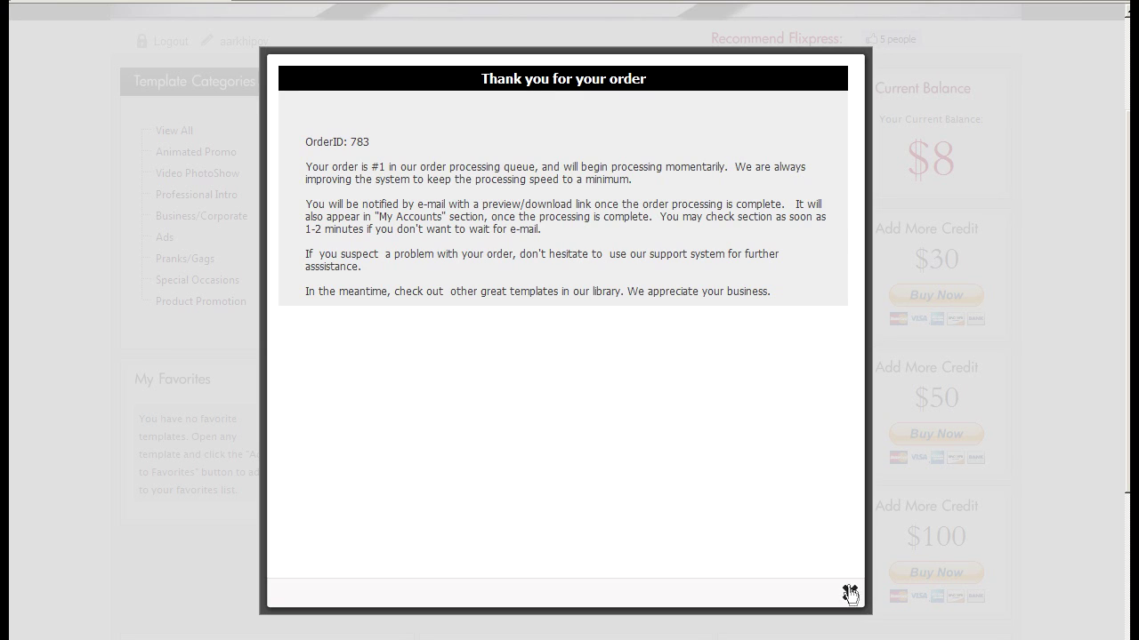
pyautogui.click(850, 594)
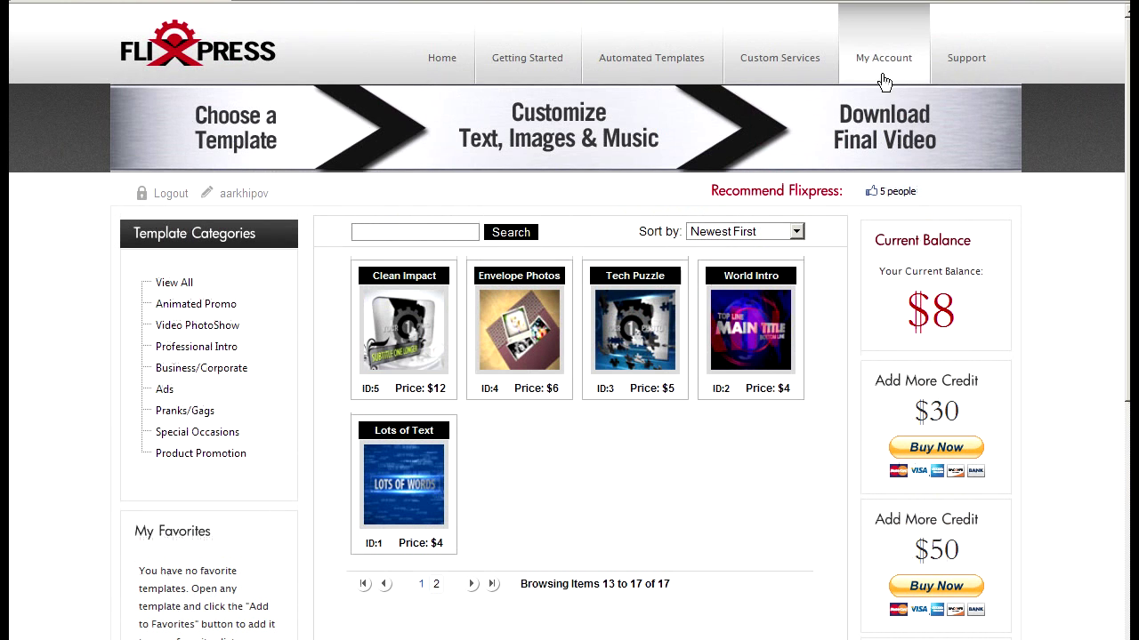
pyautogui.click(882, 61)
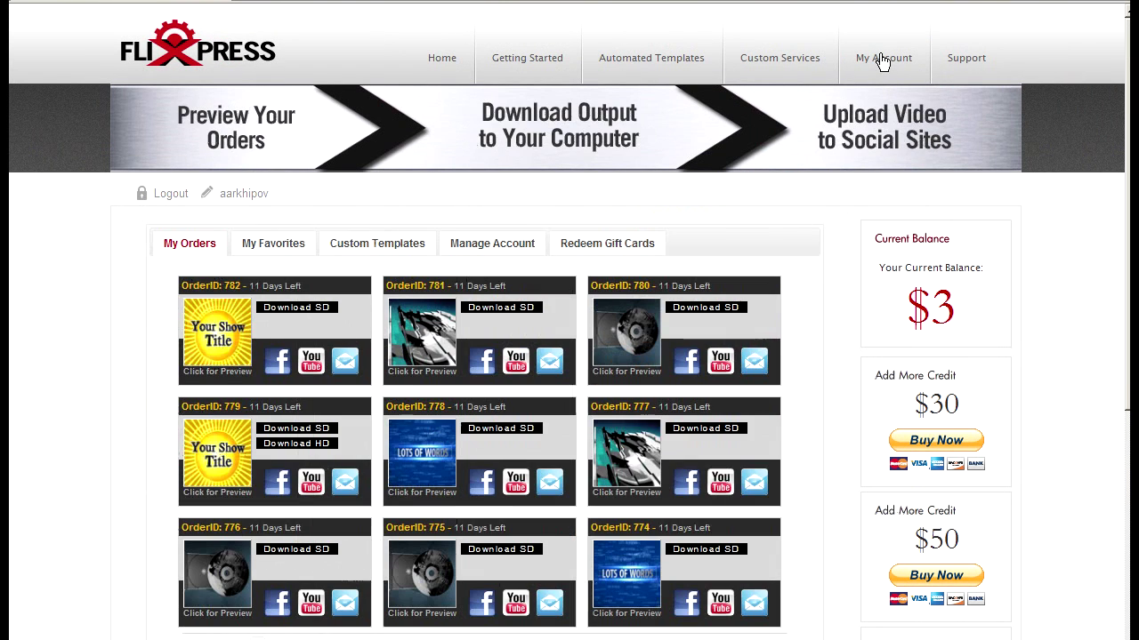
pyautogui.scroll(-5, 697, 455)
pyautogui.scroll(5, 697, 456)
pyautogui.scroll(-3, 696, 462)
pyautogui.scroll(3, 699, 455)
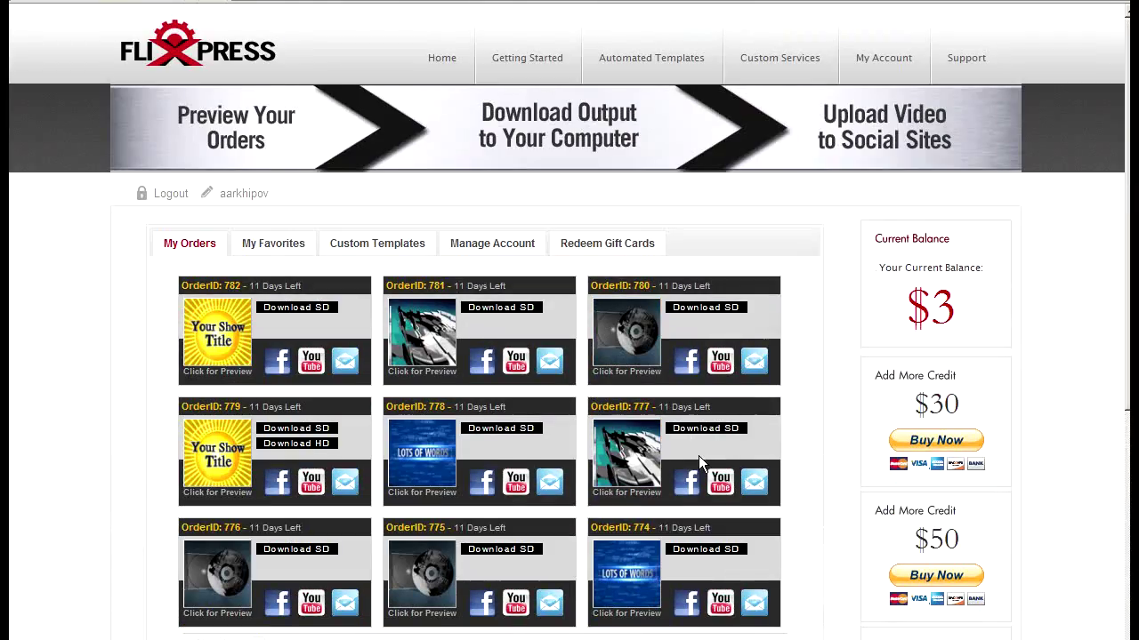
pyautogui.click(625, 69)
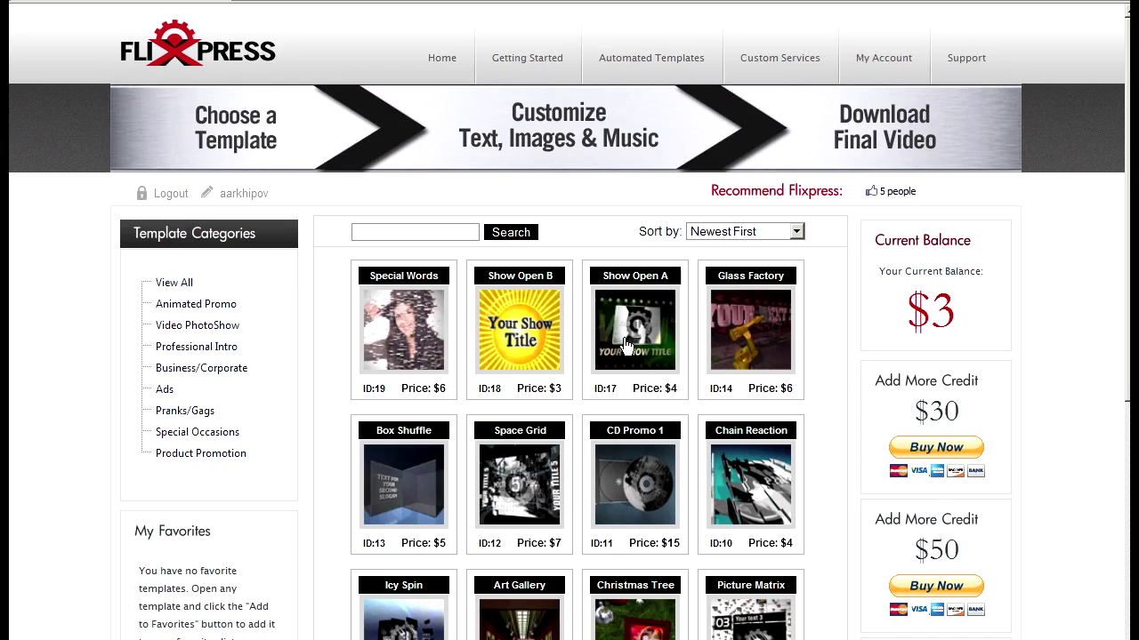
# Scroll through the Automated Templates grid, then go to the My Orders list
pyautogui.scroll(-4, 626, 341)
pyautogui.scroll(3, 625, 346)
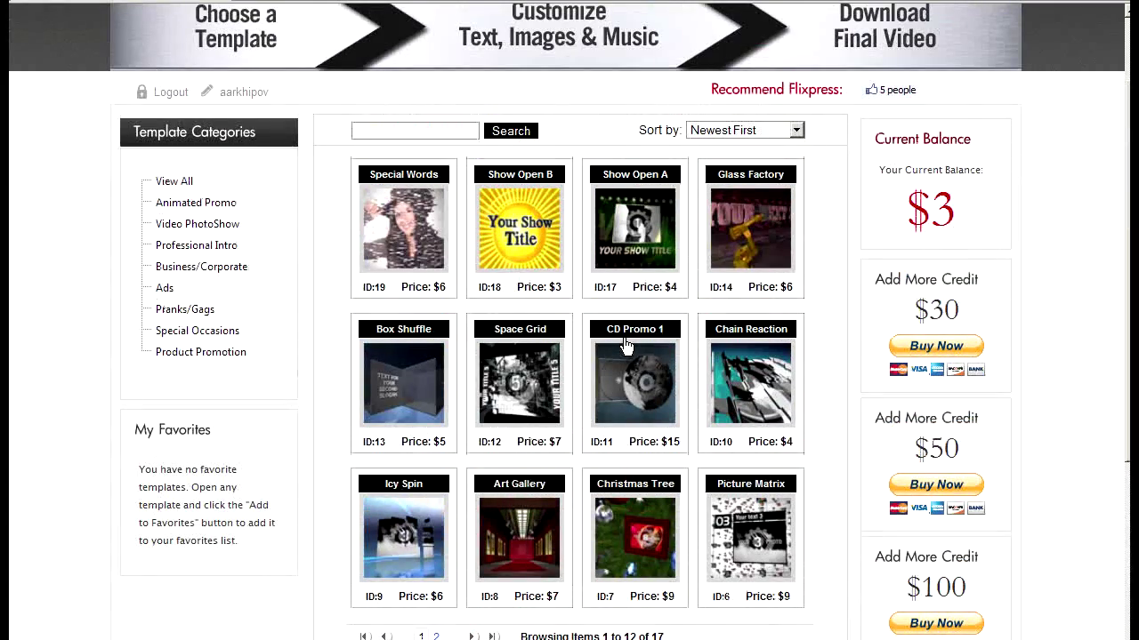
pyautogui.scroll(1, 599, 335)
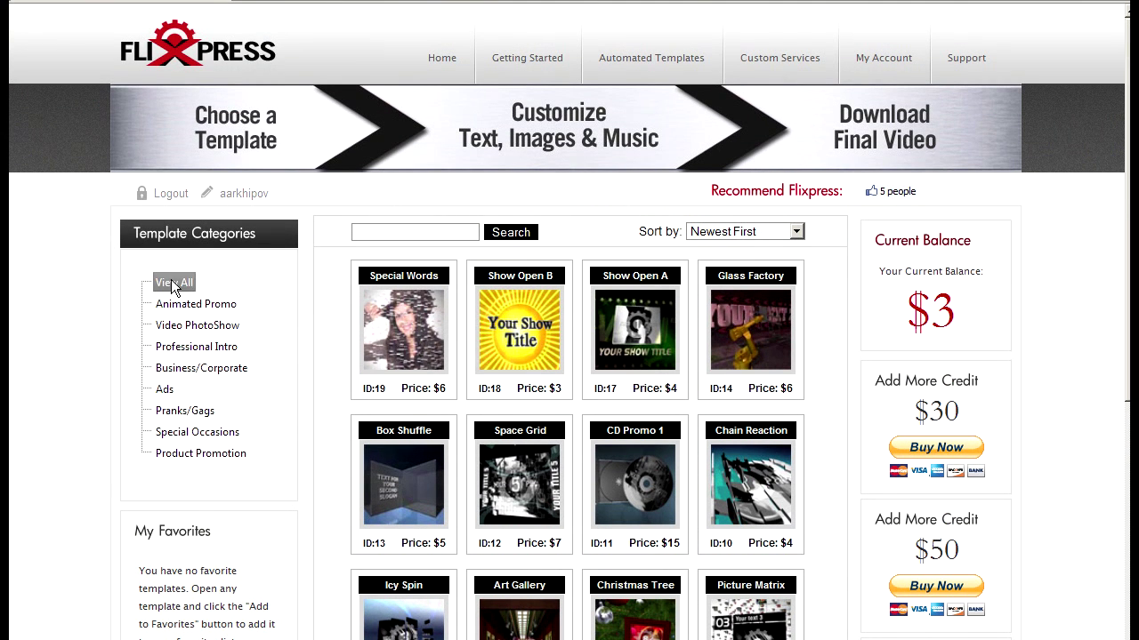
pyautogui.scroll(-2, 163, 282)
pyautogui.scroll(2, 290, 450)
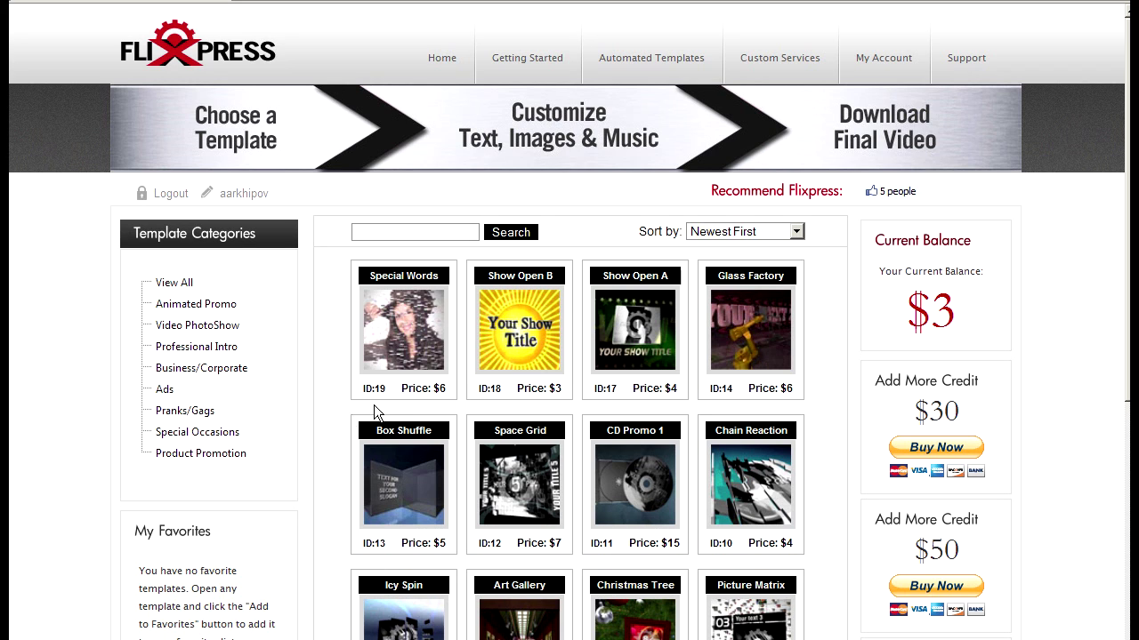
pyautogui.scroll(-1, 569, 529)
pyautogui.scroll(-2, 568, 527)
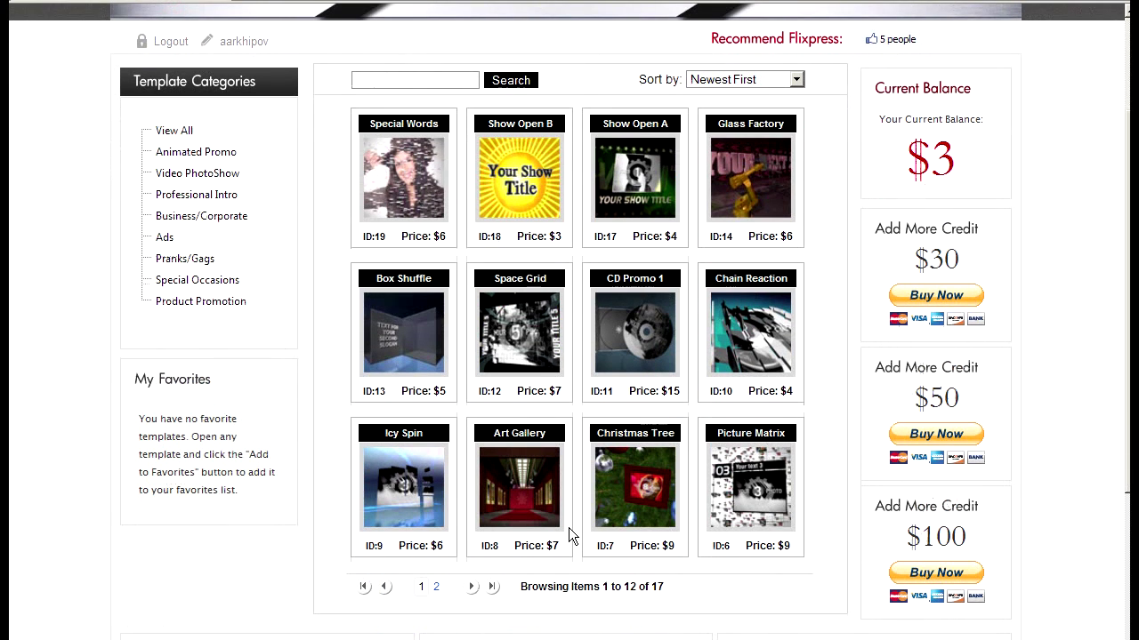
pyautogui.scroll(3, 568, 528)
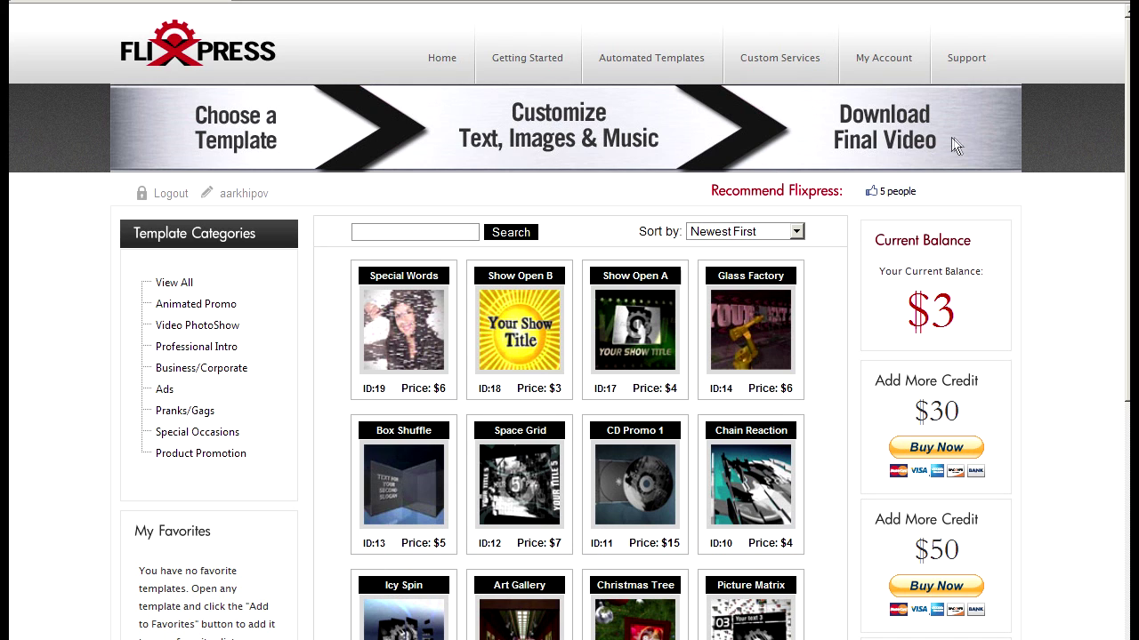
pyautogui.click(896, 69)
# Preview the newest food gallery video, order 783, and close the preview
pyautogui.scroll(-3, 895, 76)
pyautogui.scroll(3, 309, 273)
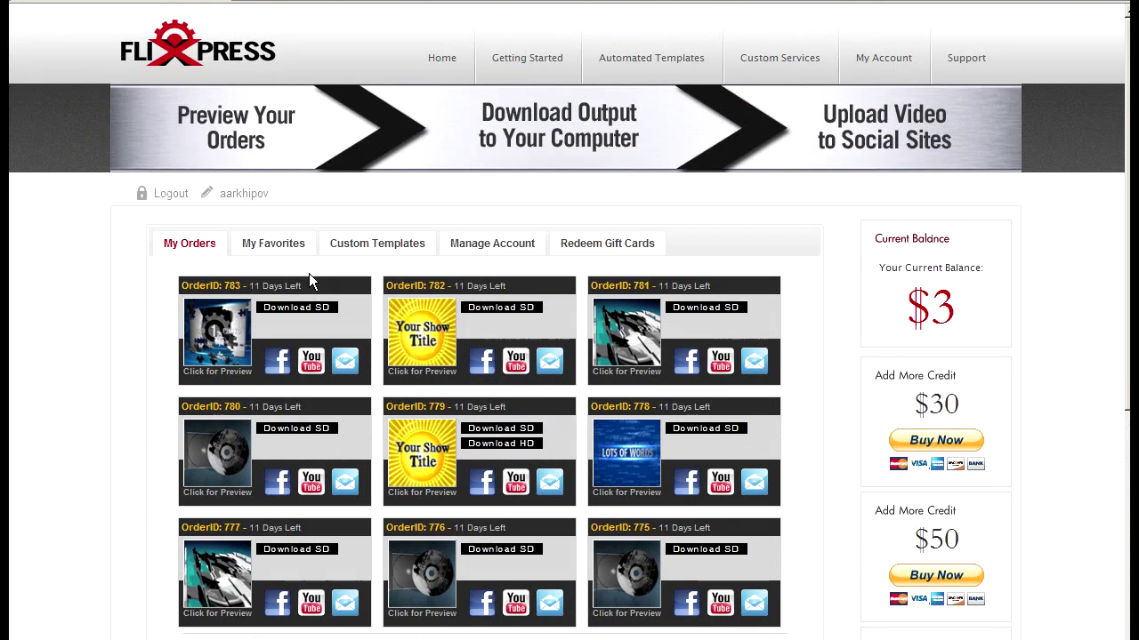
pyautogui.click(220, 329)
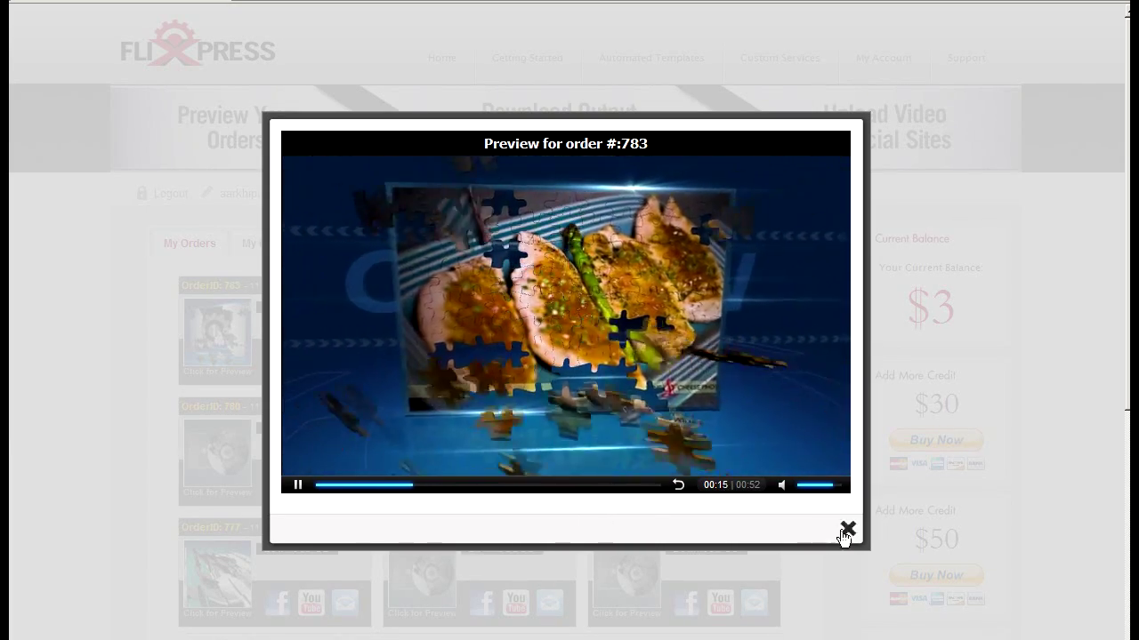
pyautogui.click(847, 532)
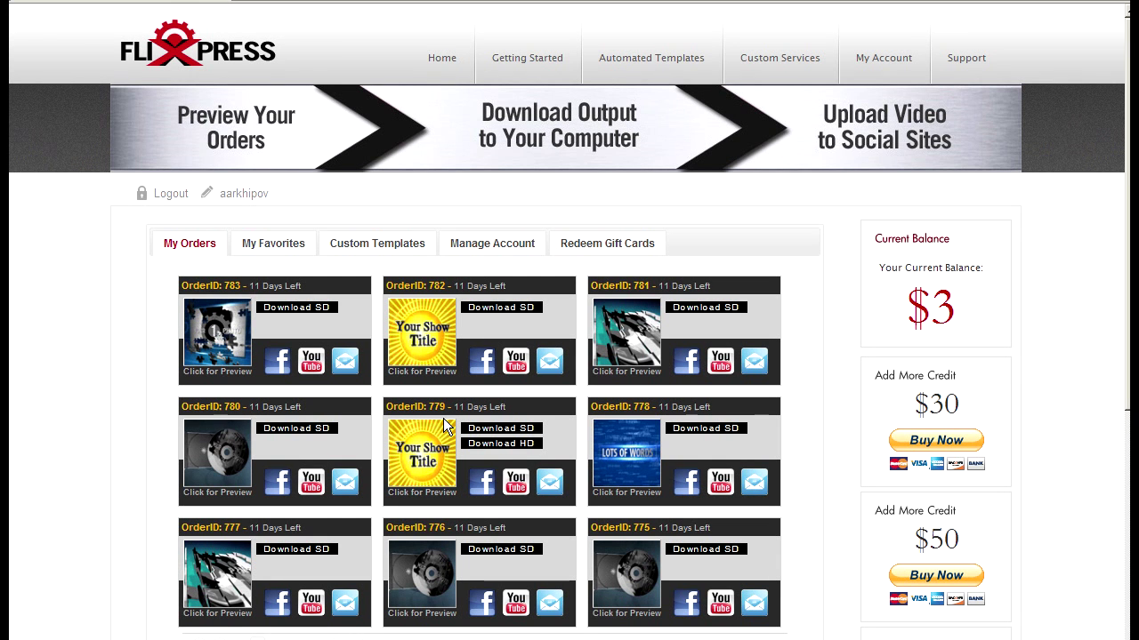
pyautogui.click(500, 253)
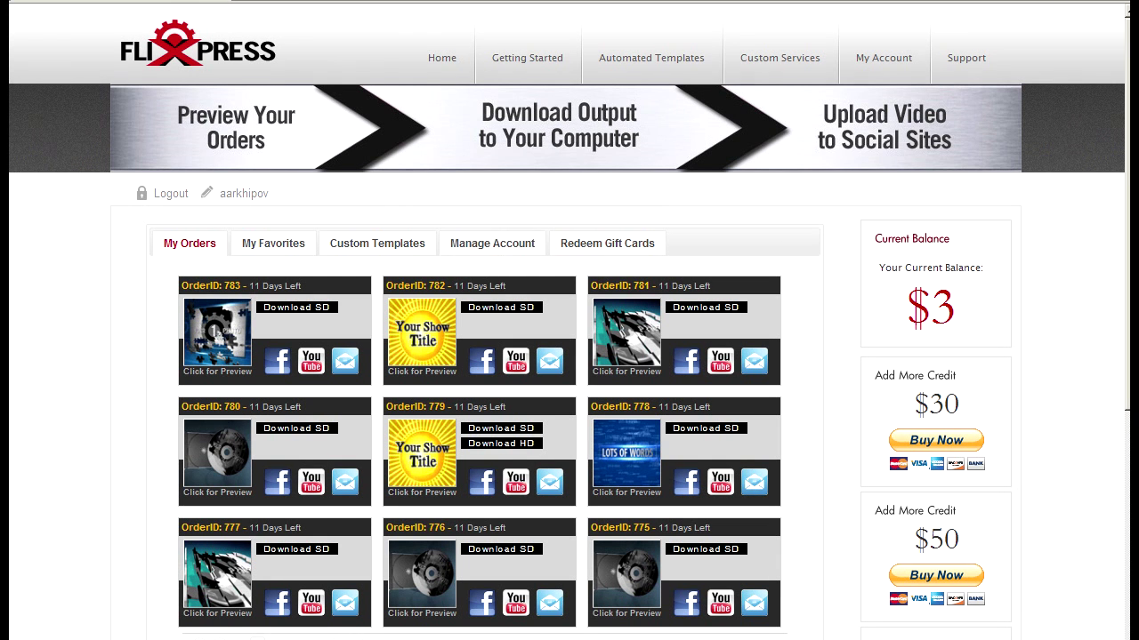